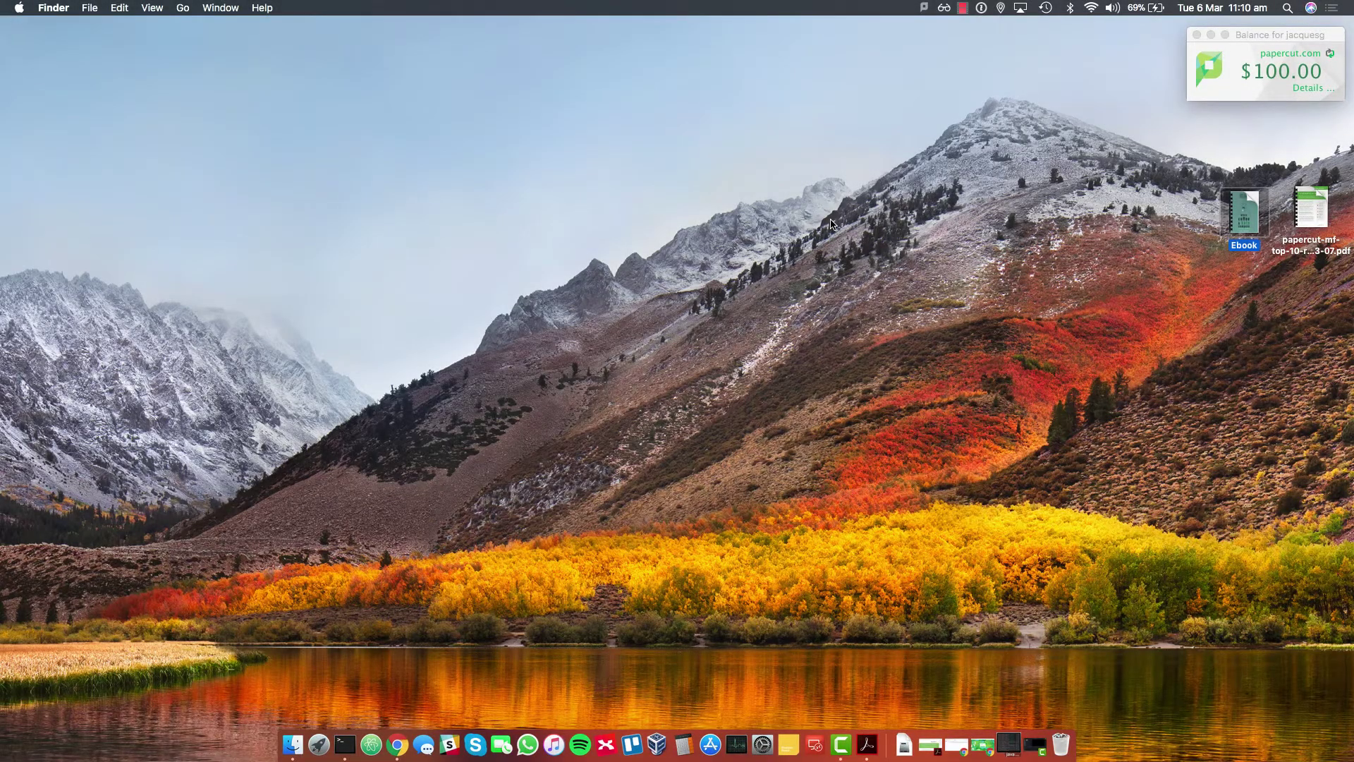
Step: Open the Top 10 Reasons to use PaperCut MF PDF in Acrobat Reader, print it, and minimize the window
click(1313, 210)
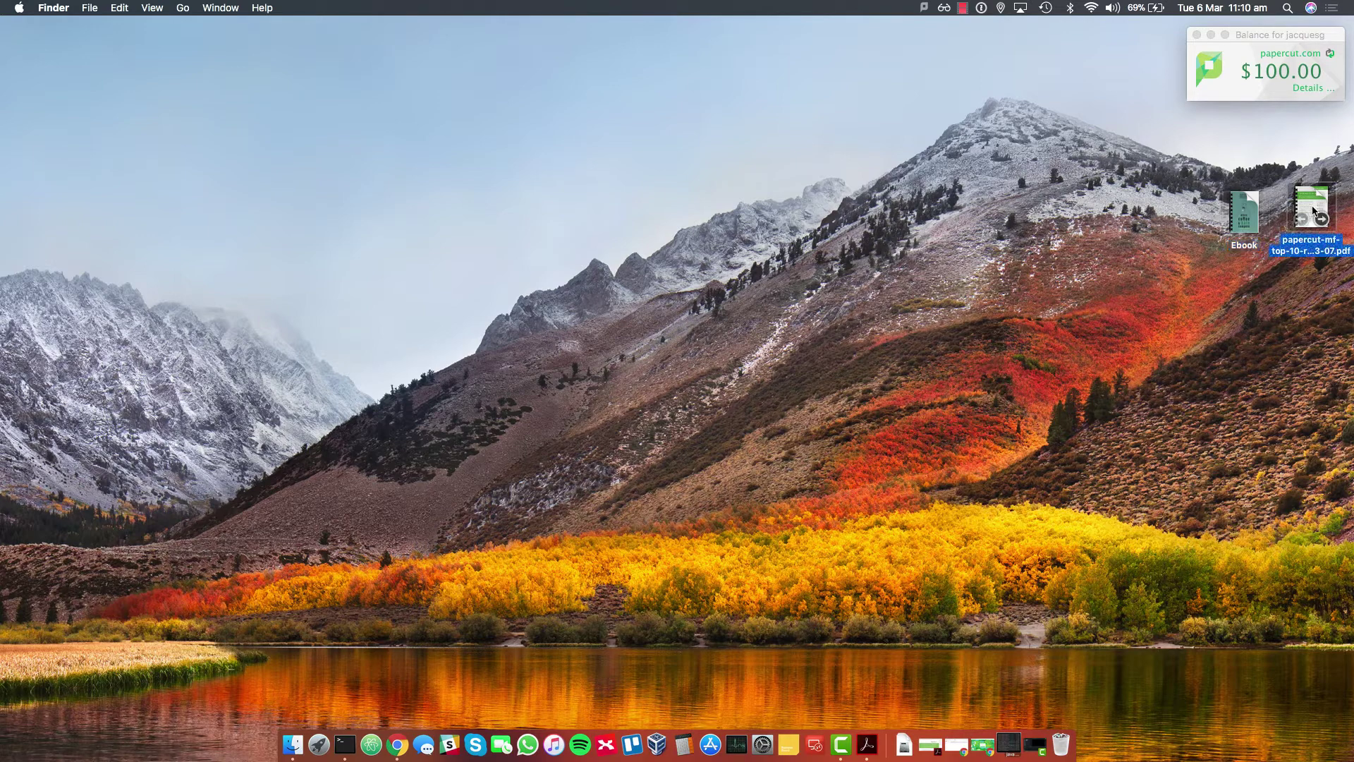
double_click(1312, 210)
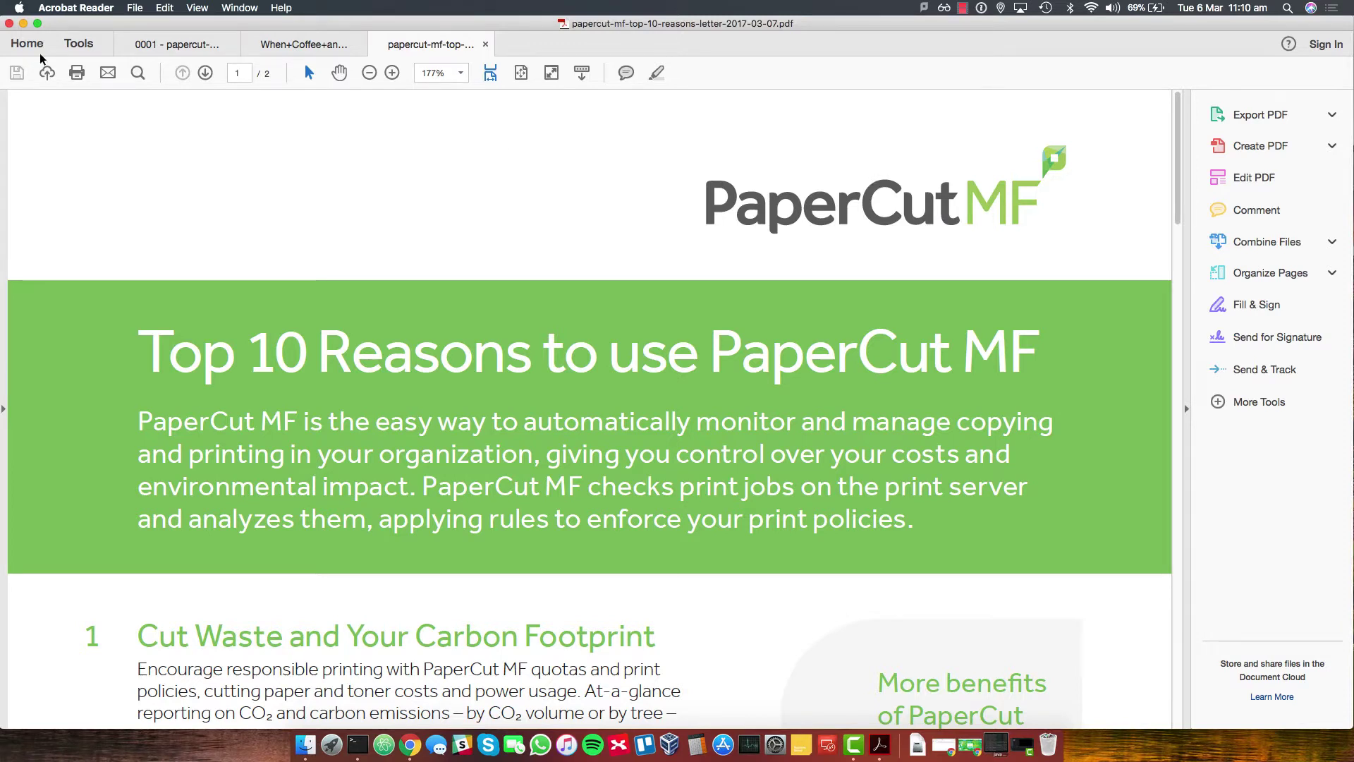
click(77, 72)
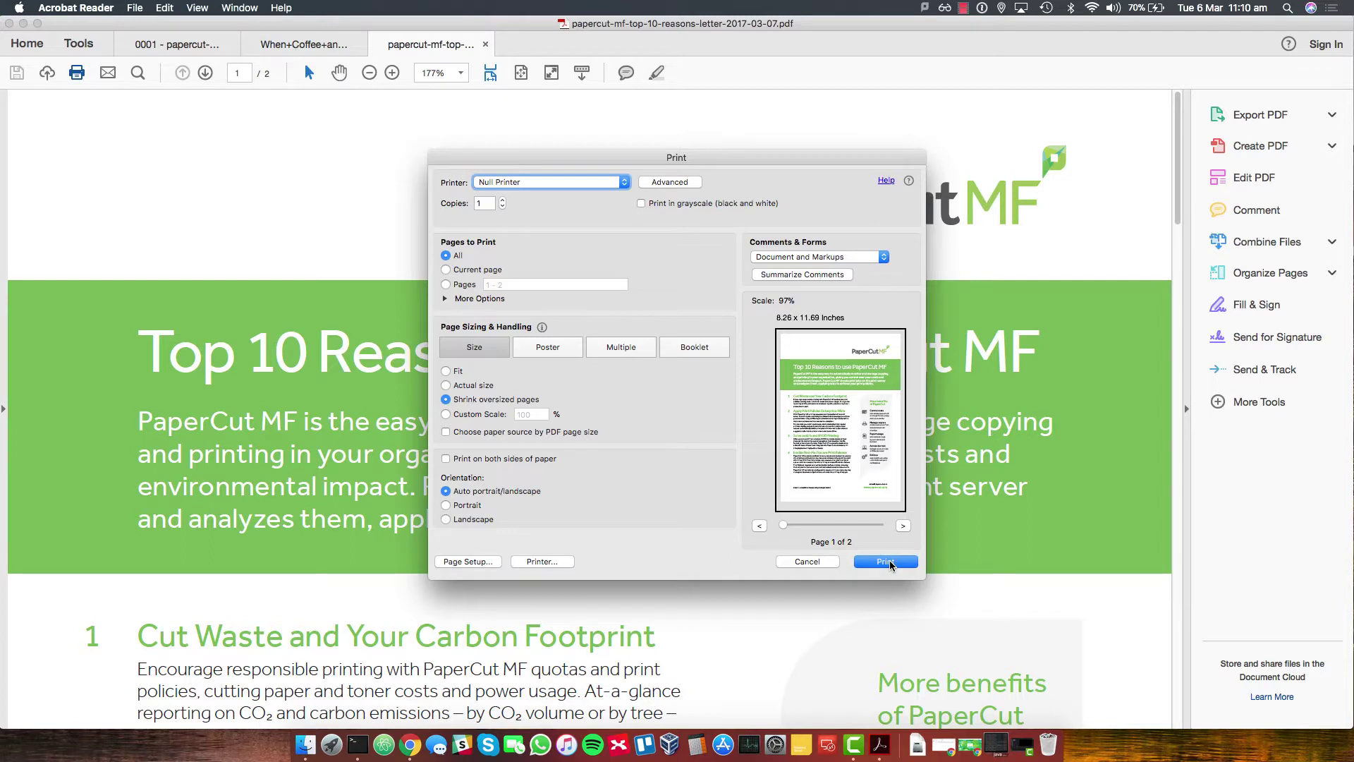
click(889, 562)
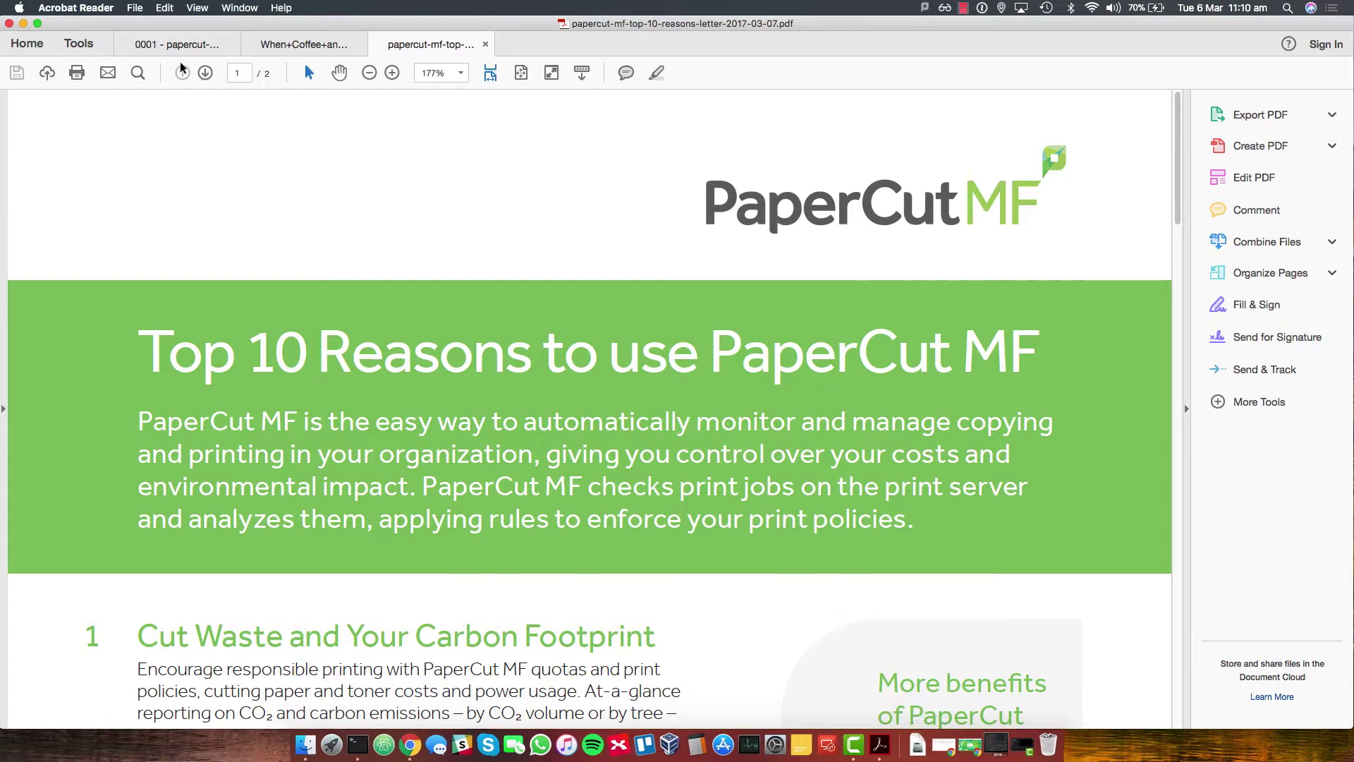
click(24, 24)
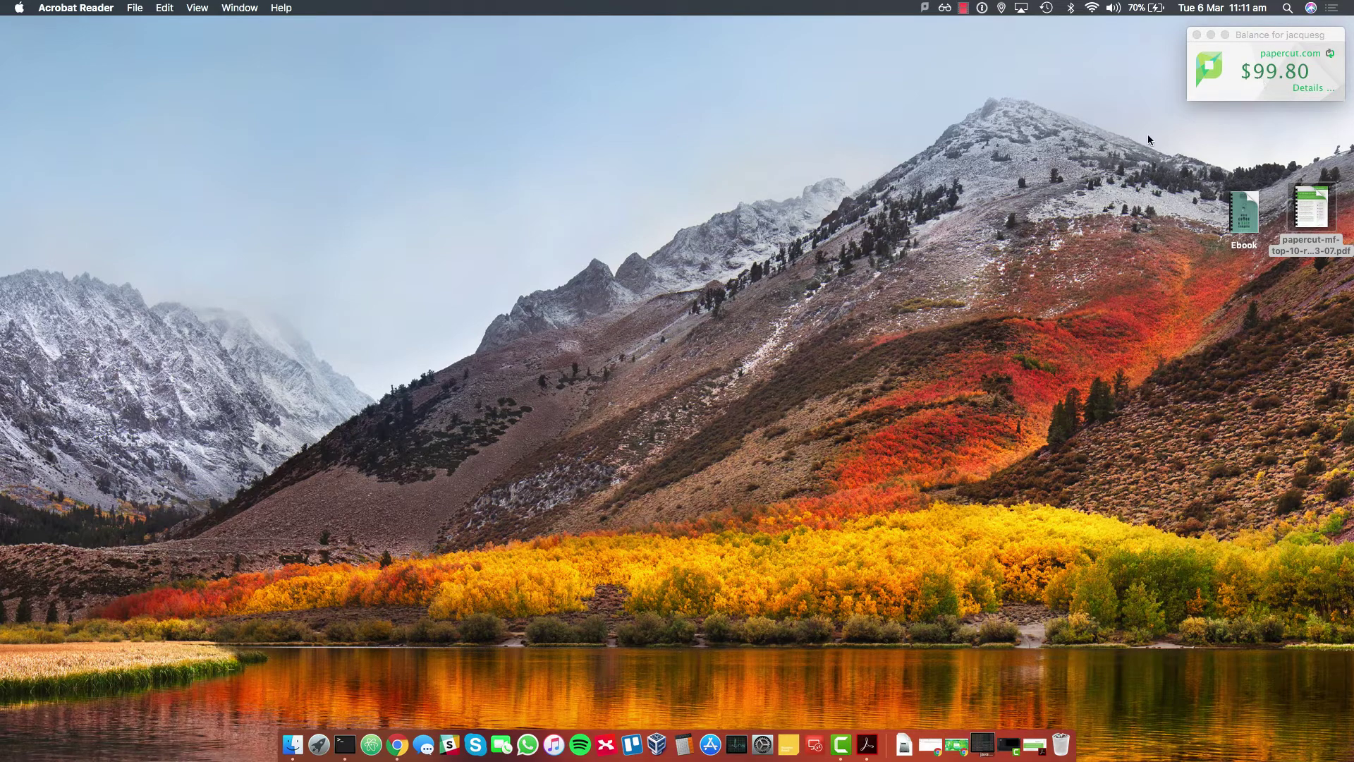
Step: Open Ebook.pdf in Acrobat Reader and try printing it, triggering the Job Ticketing policy alert
key(super+q)
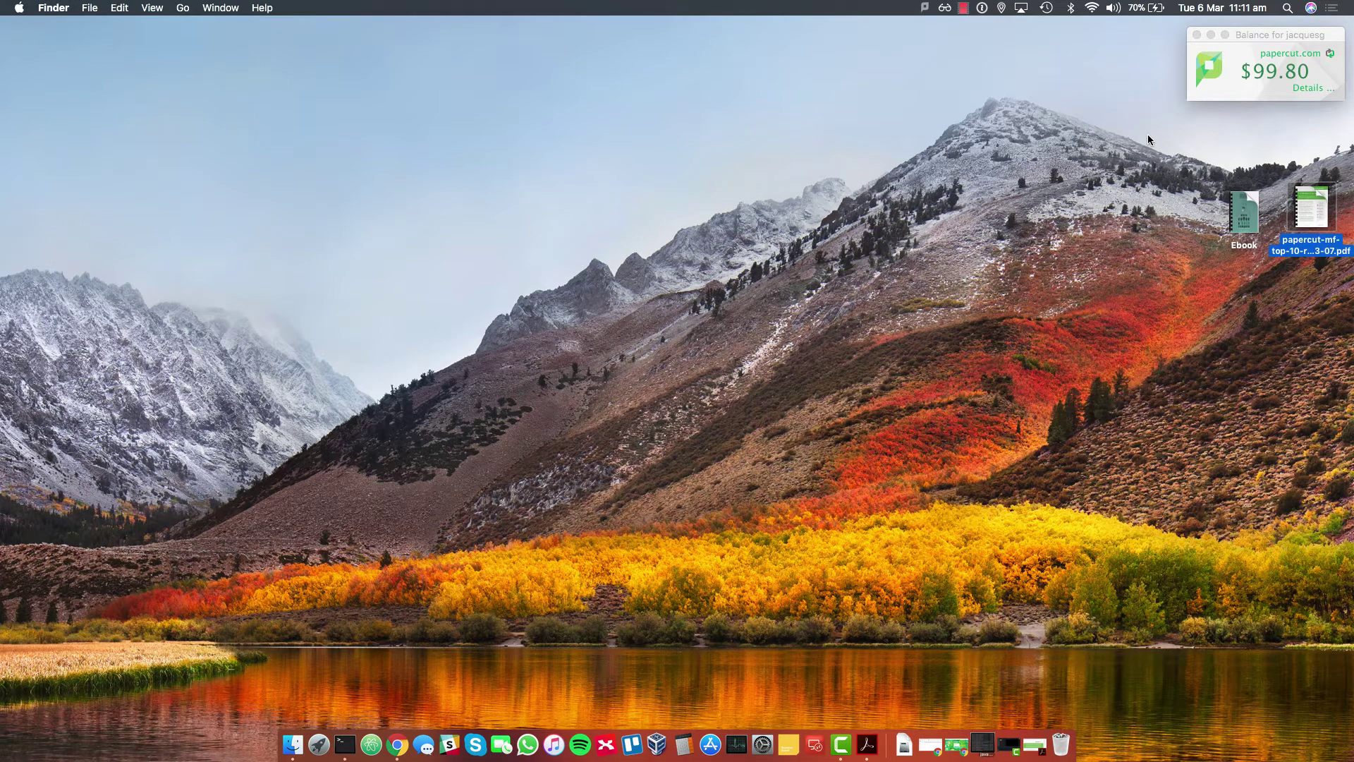
double_click(1242, 205)
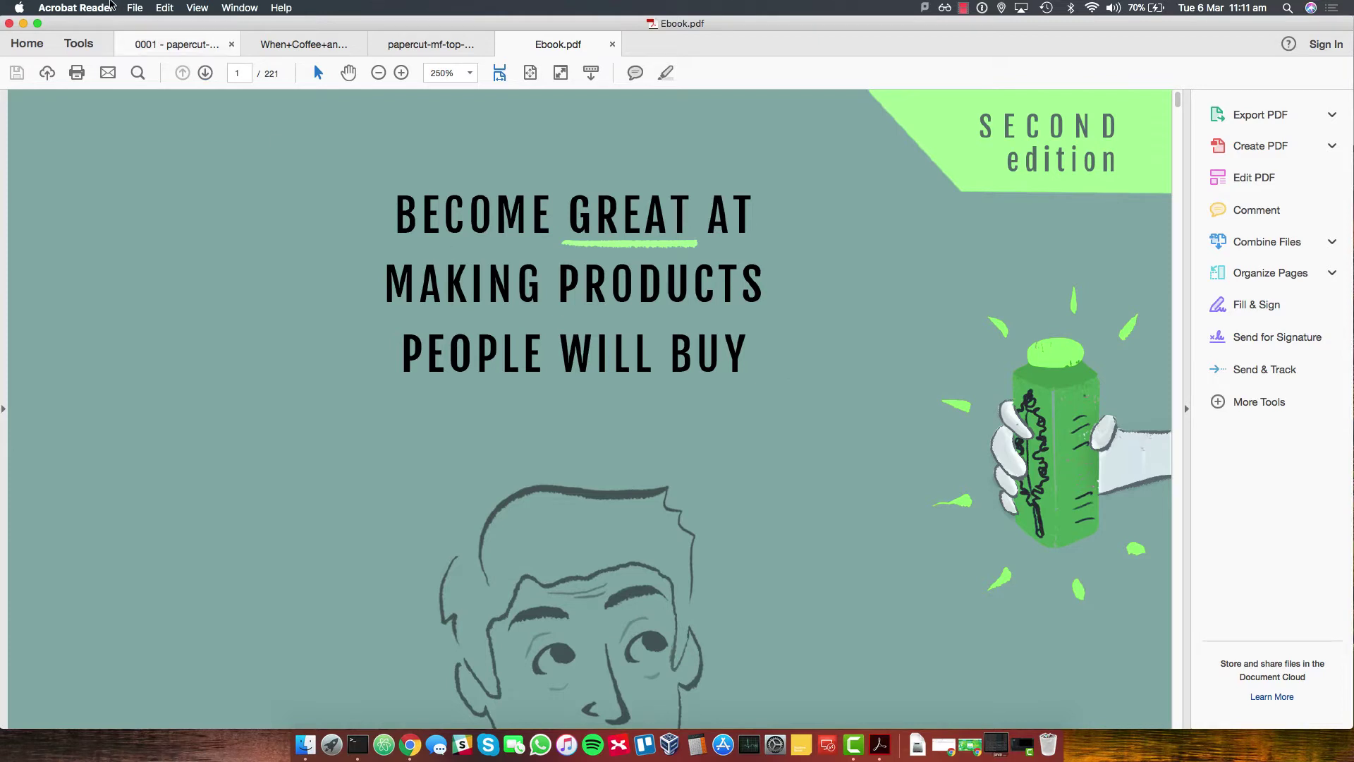
click(77, 72)
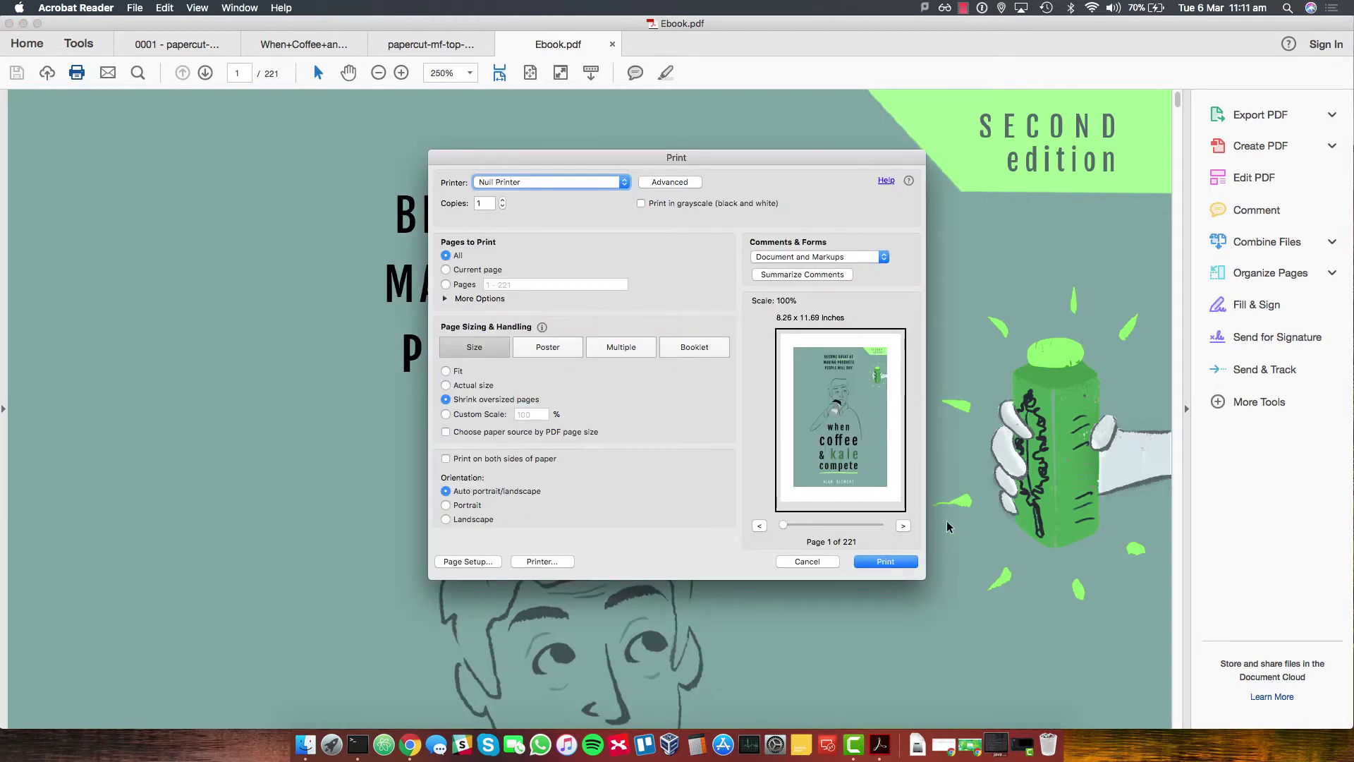
click(894, 561)
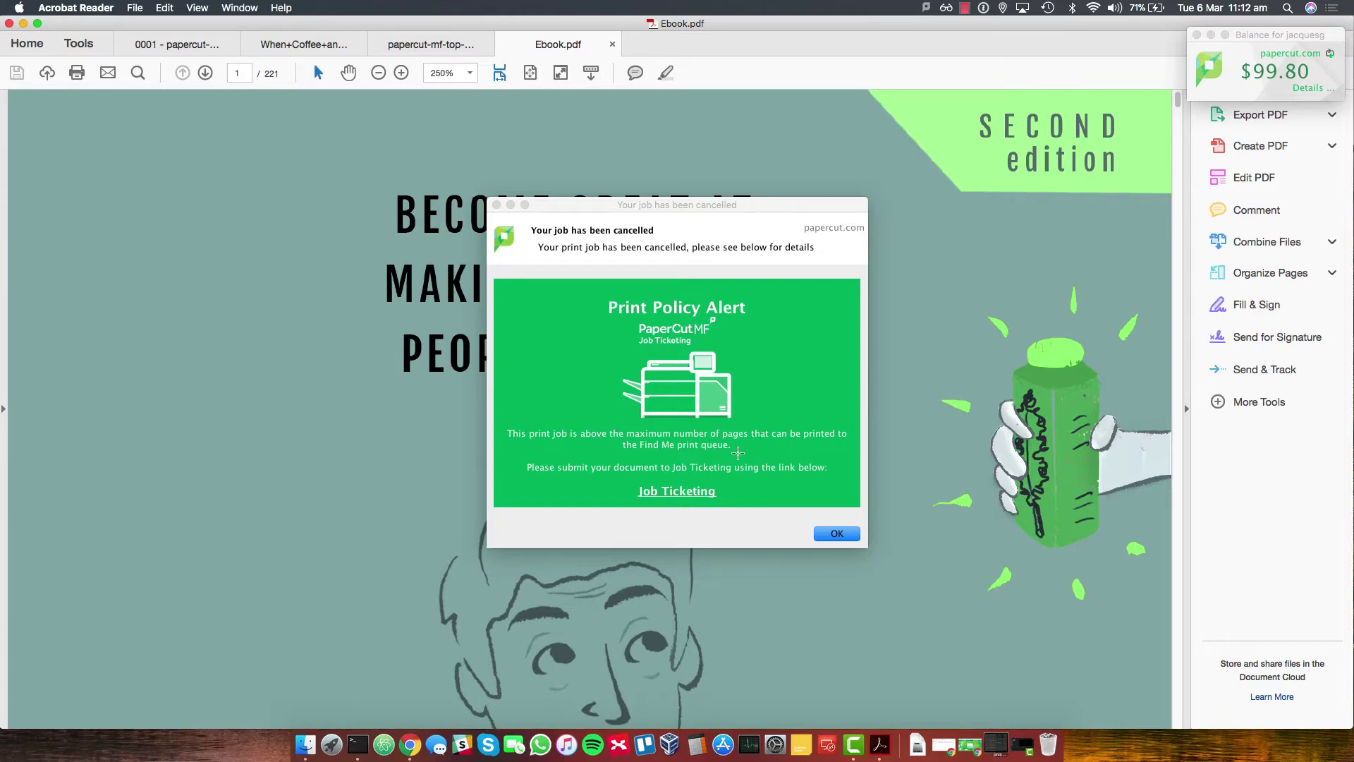
Step: Follow the alert's Job Ticketing link to the Print Services catalogue and dismiss the alert
click(657, 492)
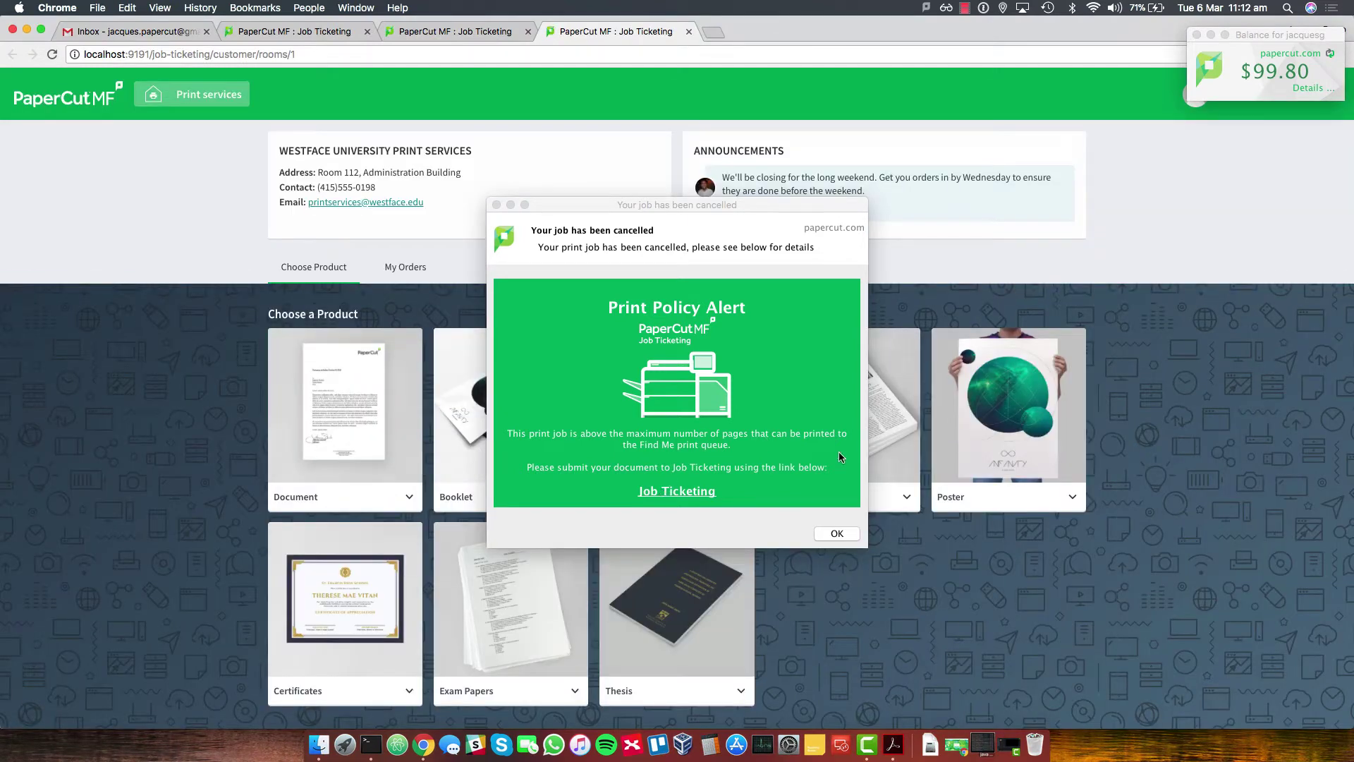
click(836, 533)
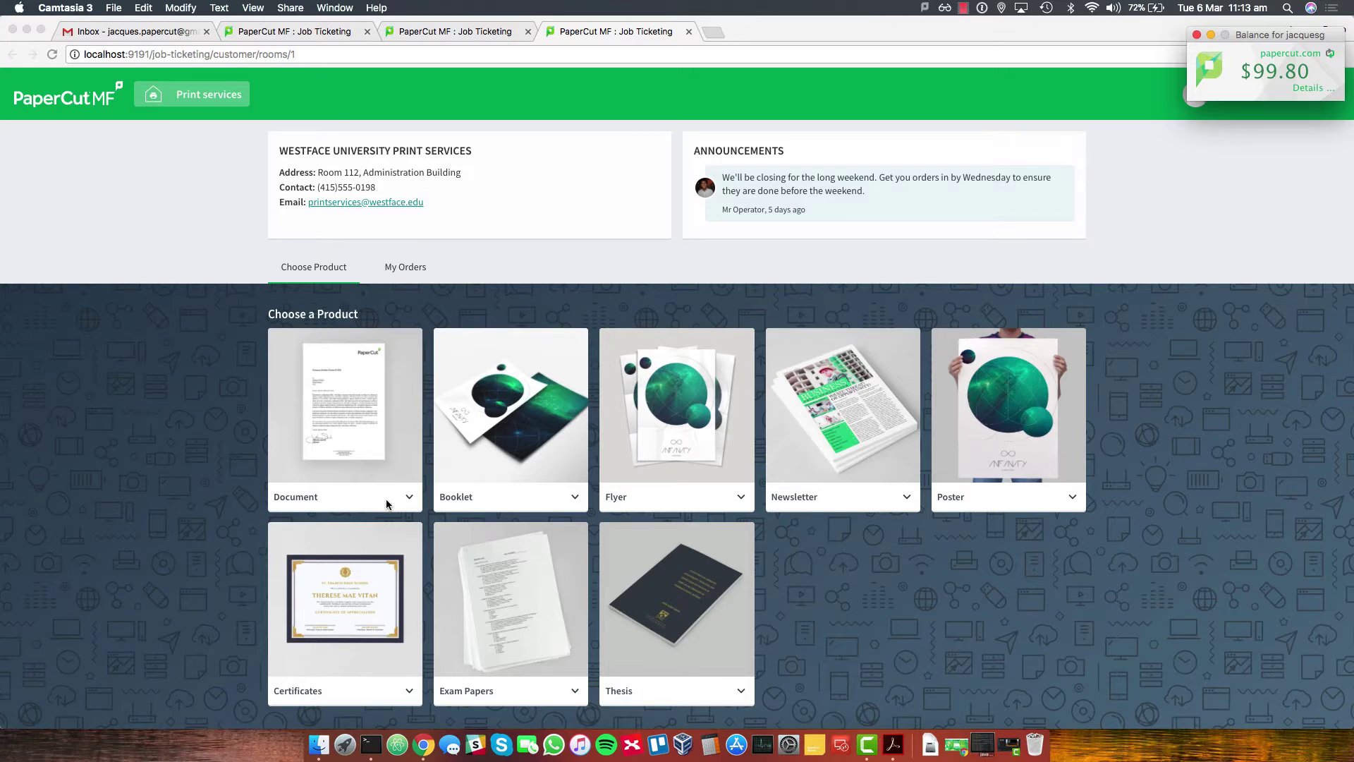
Step: Expand the Booklet product to show comb binding at 25c per copy and colour at 50c per page
click(413, 504)
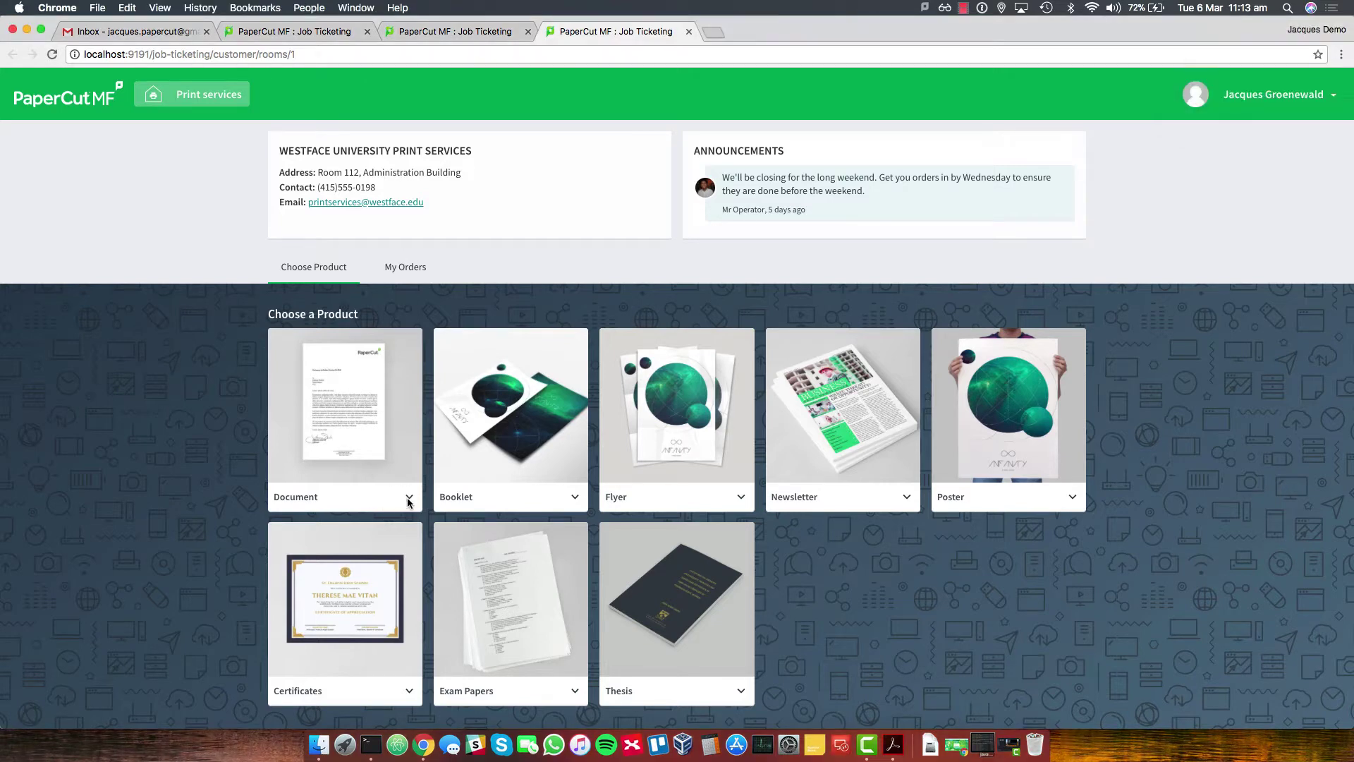
click(413, 498)
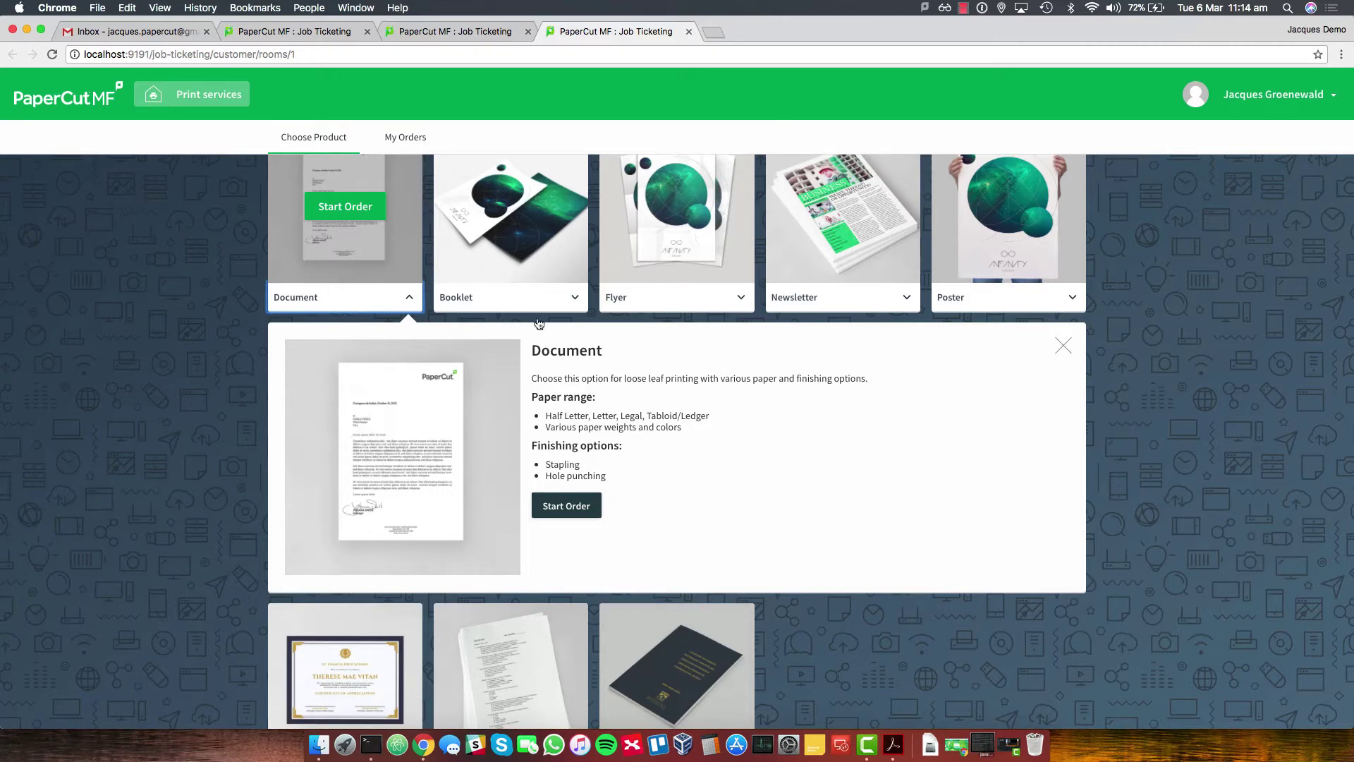
click(576, 298)
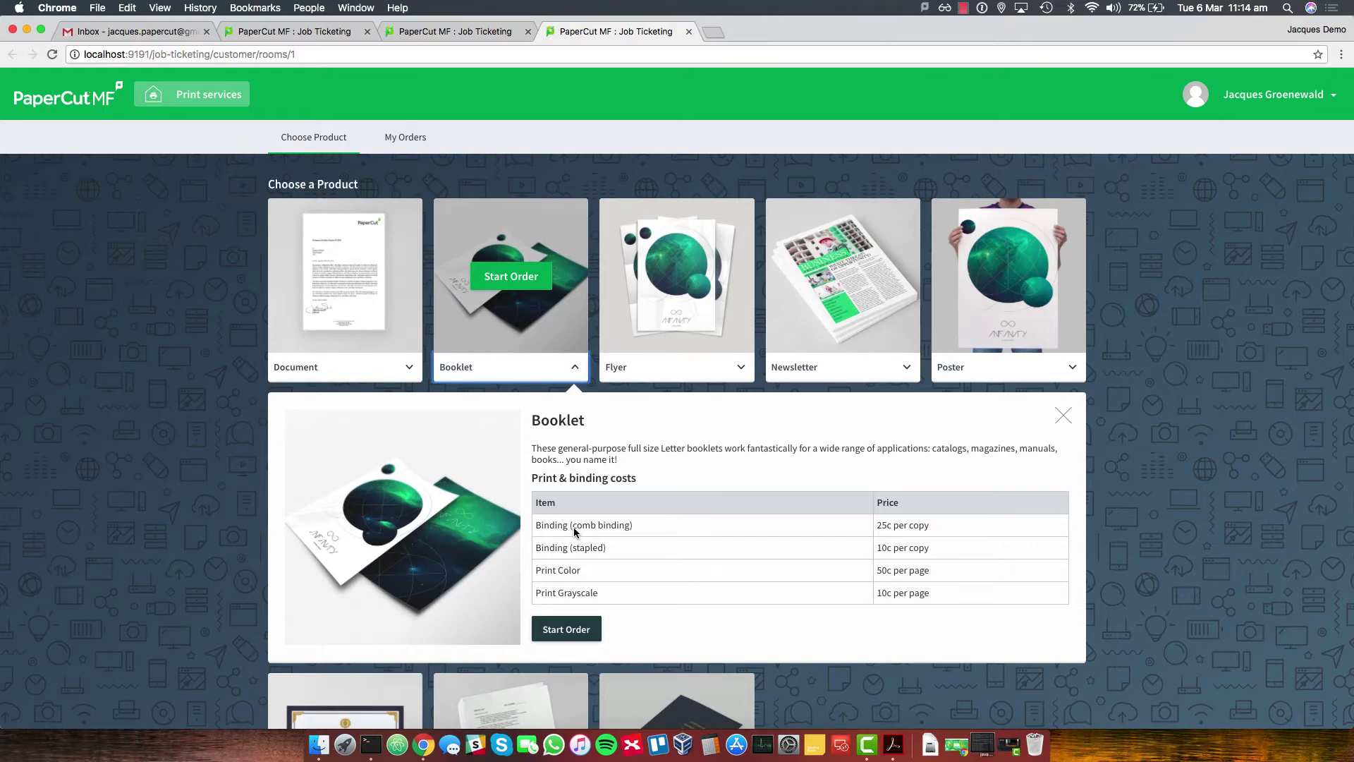
Step: Start a new Booklet order titled 'Ebook'
click(575, 631)
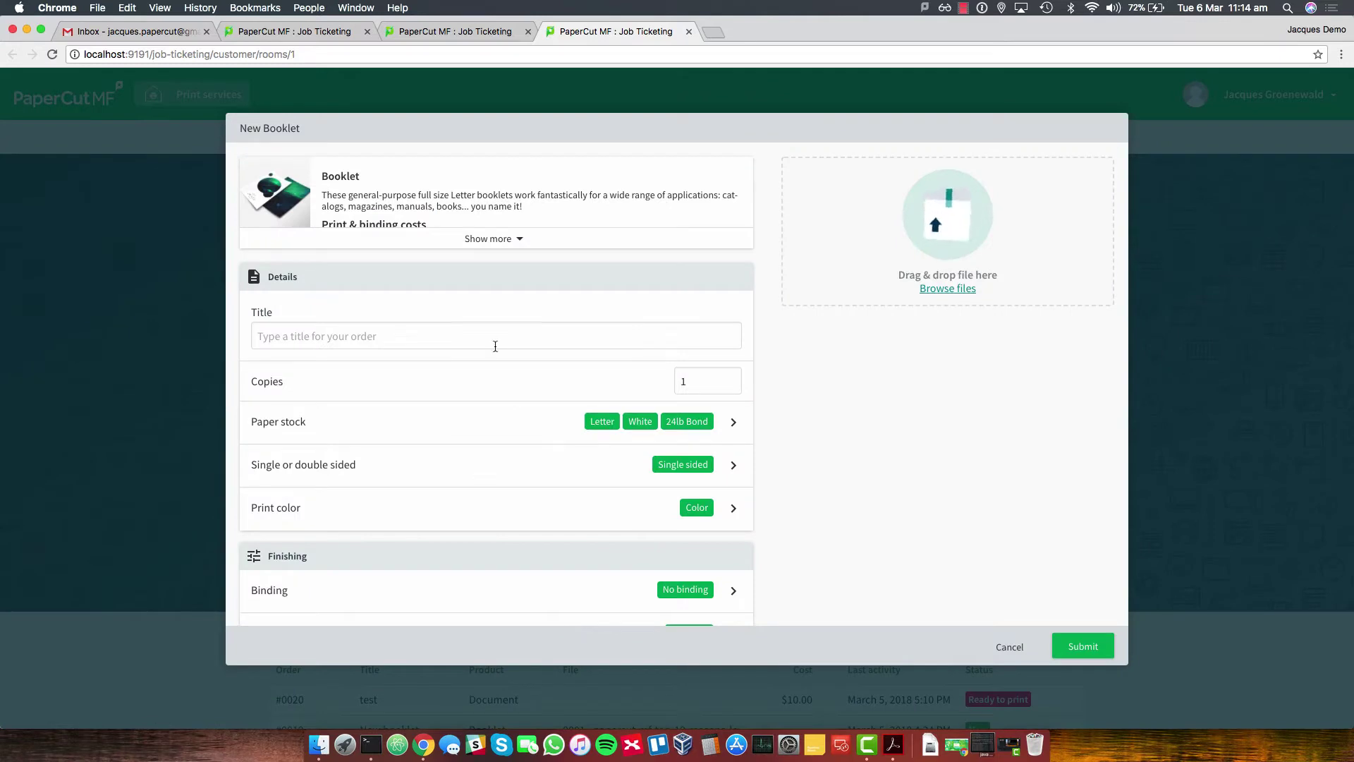
click(450, 336)
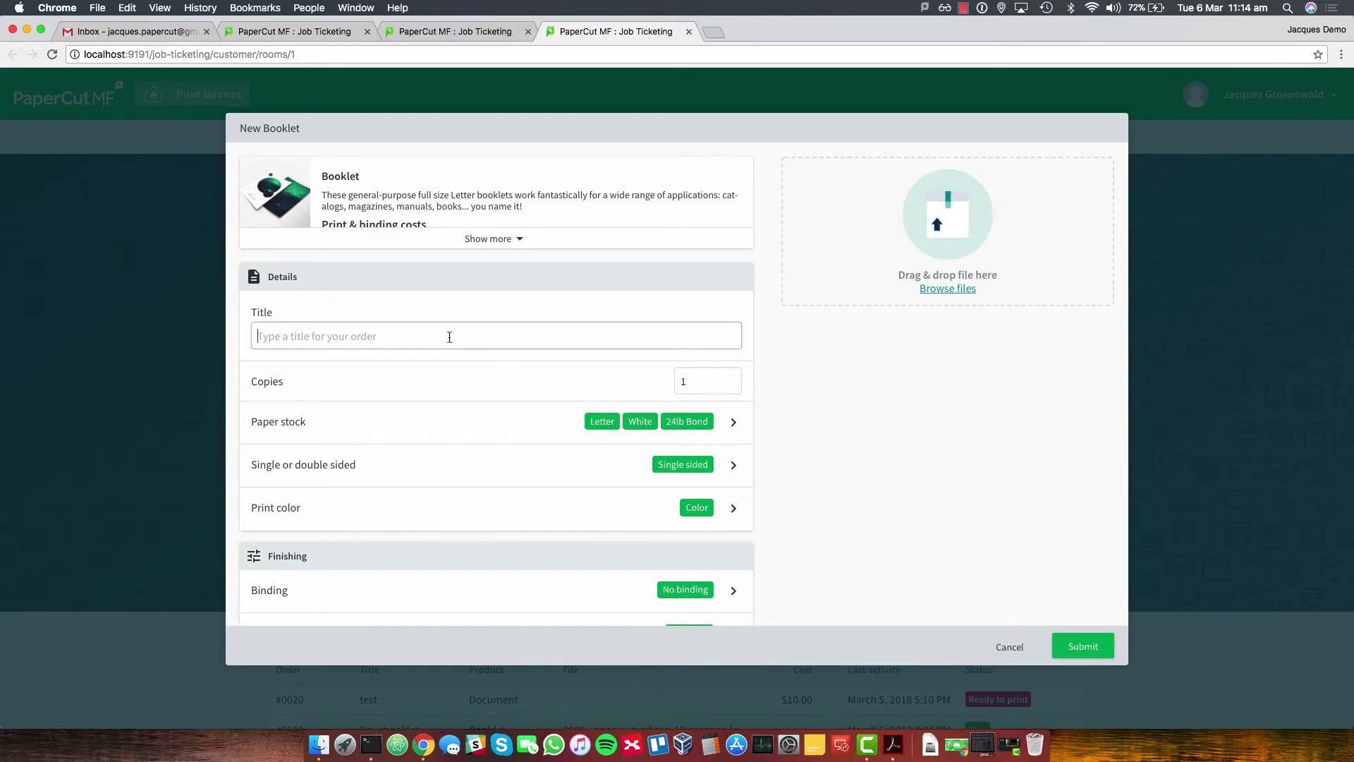
text(Ebook)
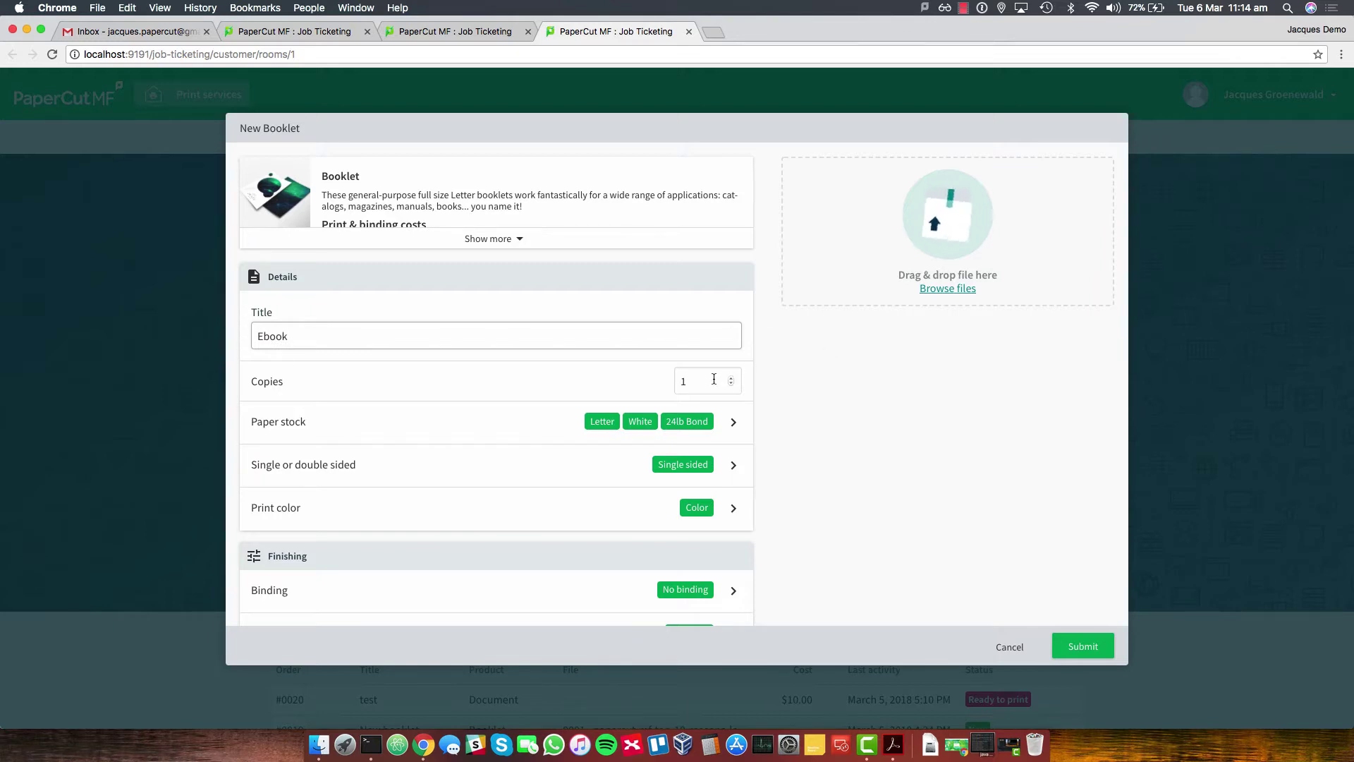
Step: Choose Letter, White, 24lb Bond paper, double sided, printed in Grayscale
click(733, 421)
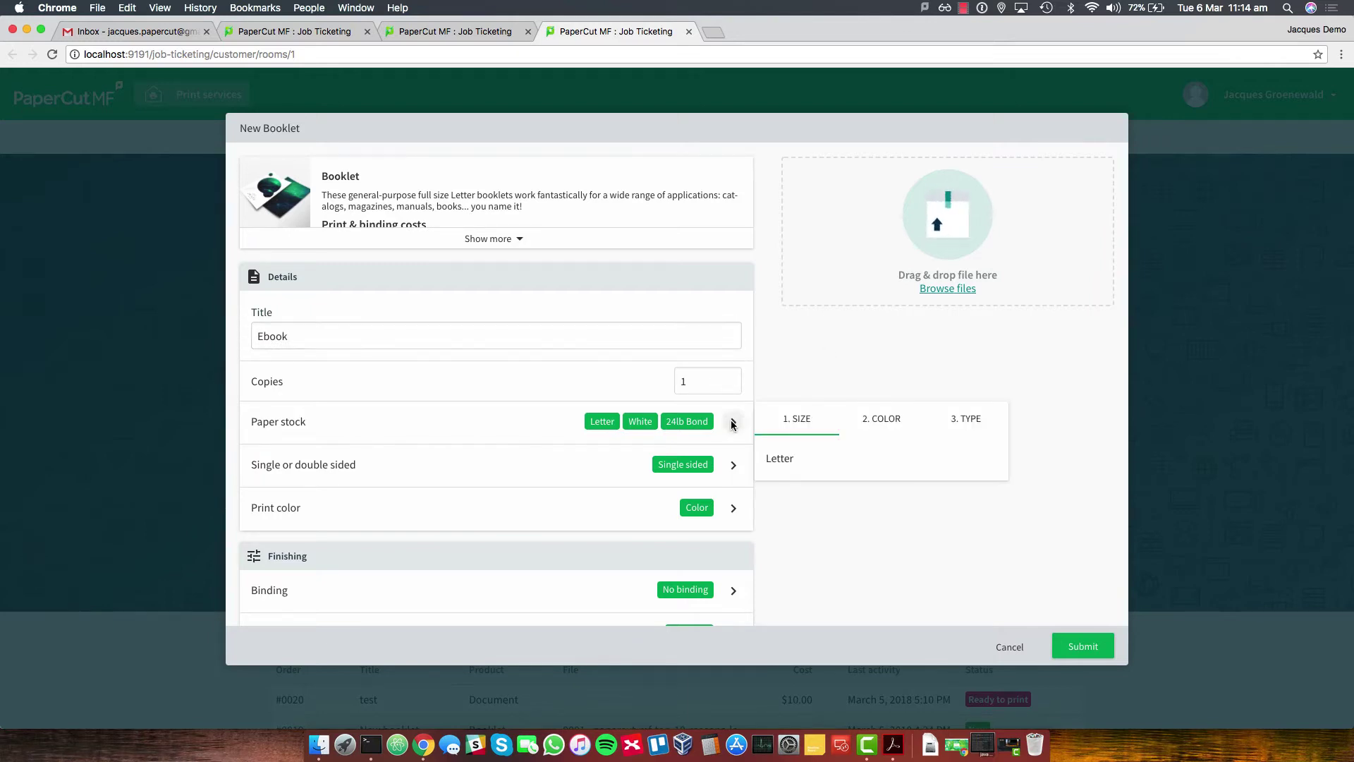
click(774, 455)
click(795, 460)
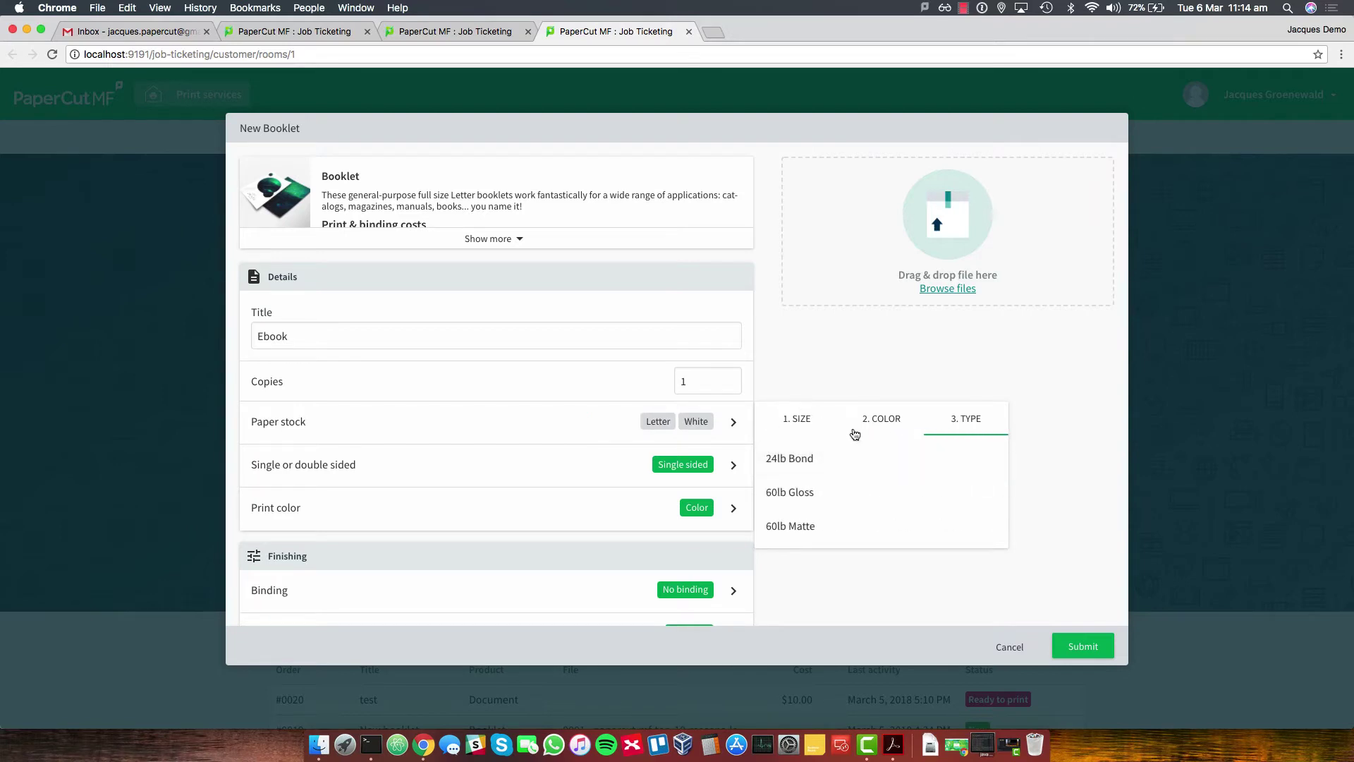
click(788, 461)
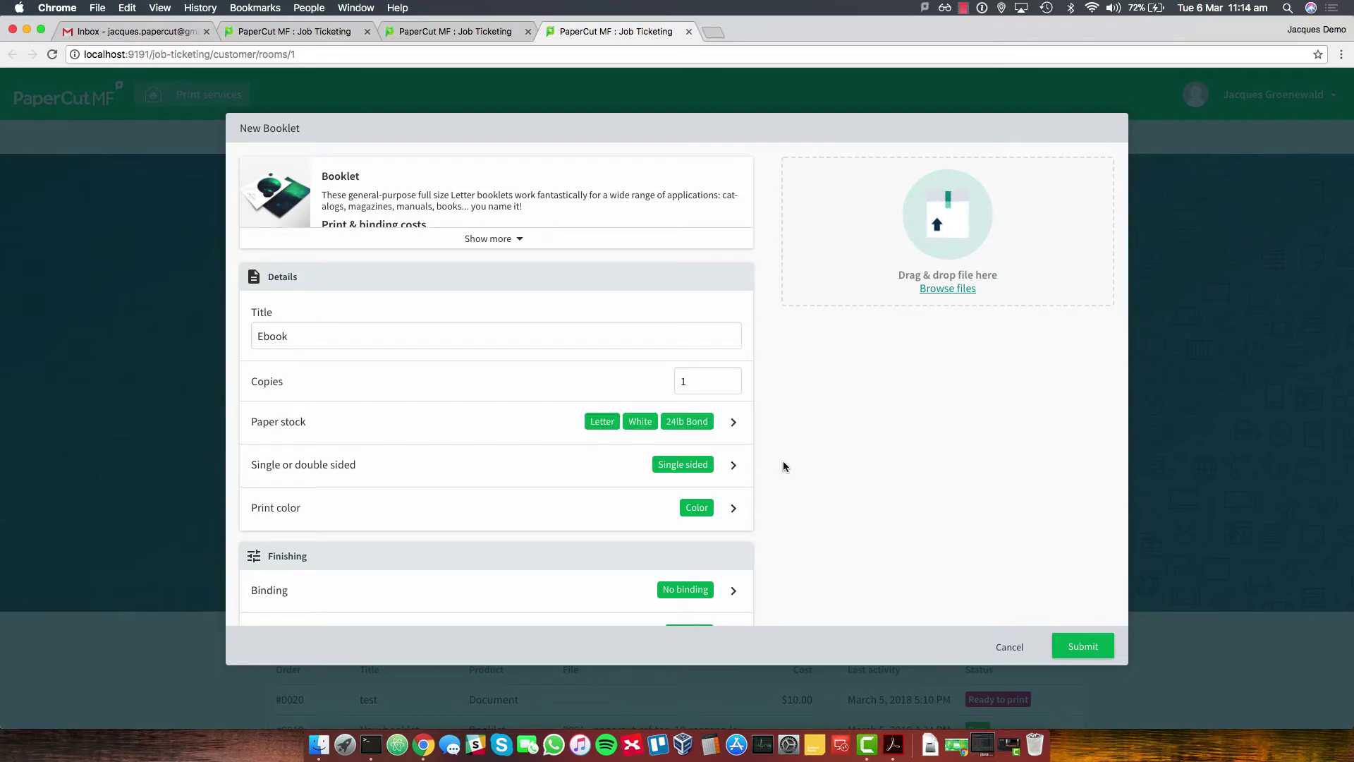
click(734, 465)
click(796, 528)
click(726, 511)
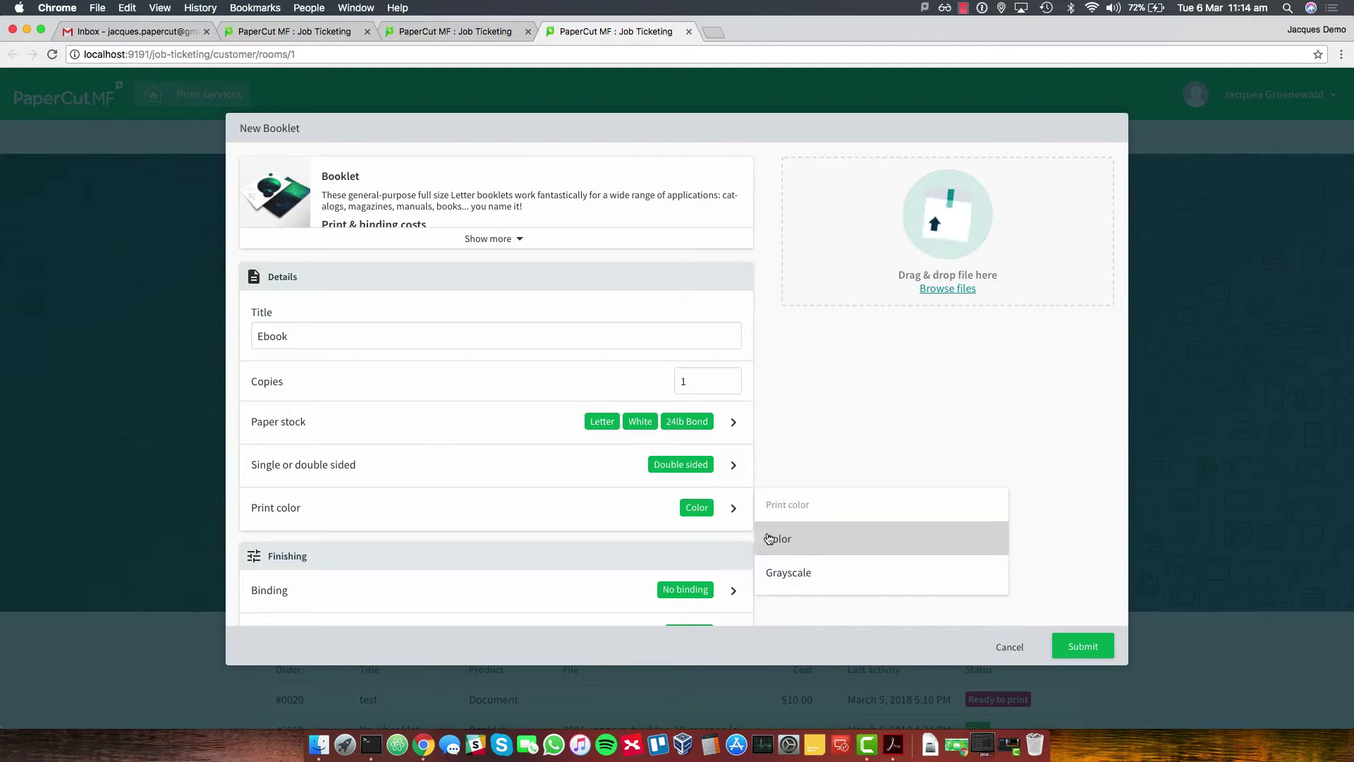
click(782, 570)
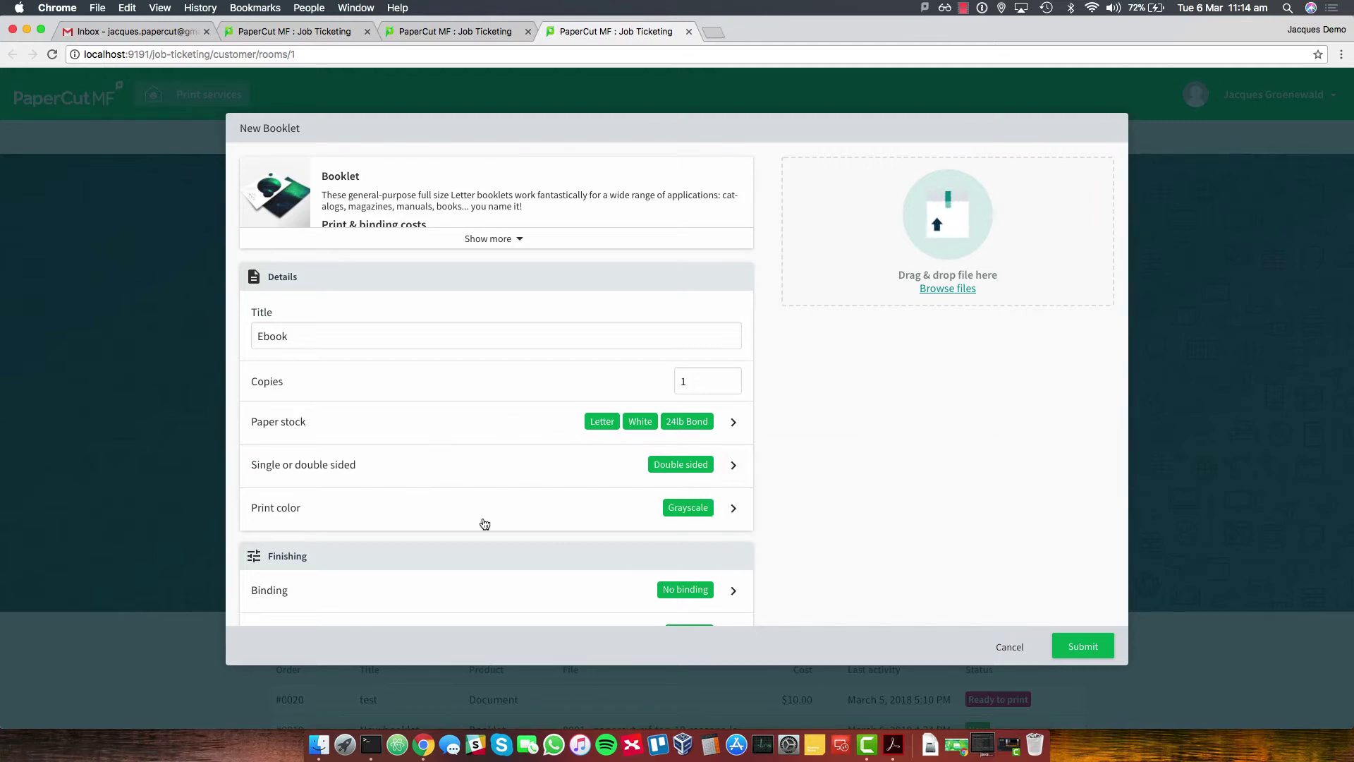
Step: Set the booklet binding to comb binding in Black
scroll(555, 474, down, 5)
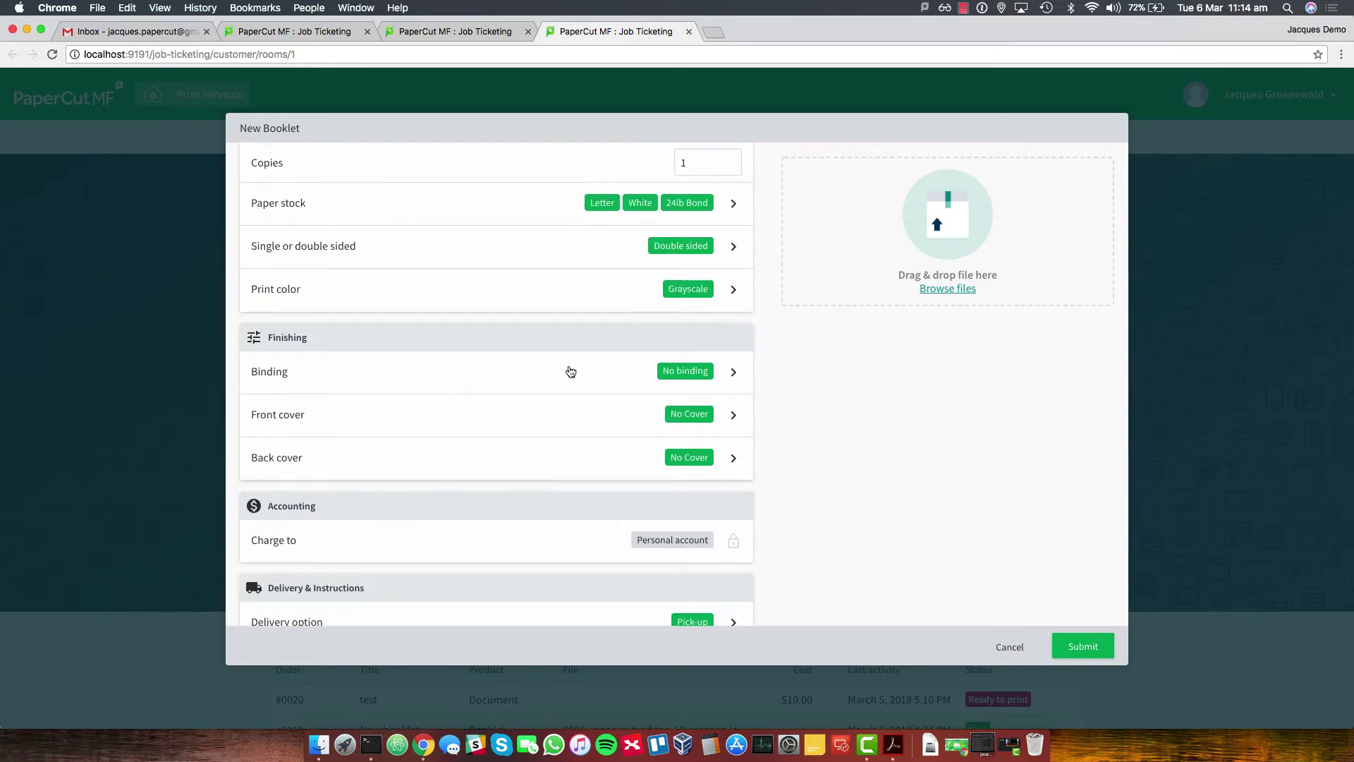
click(733, 371)
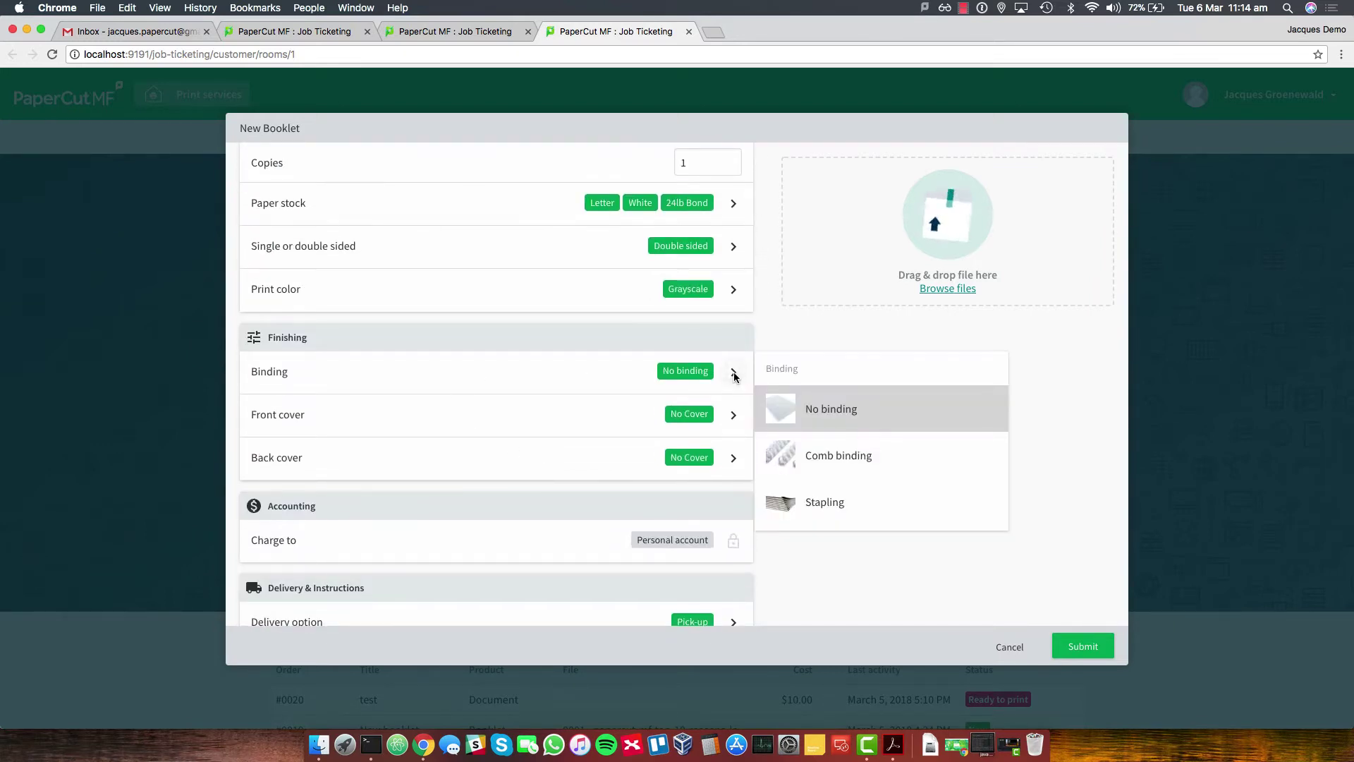
click(804, 457)
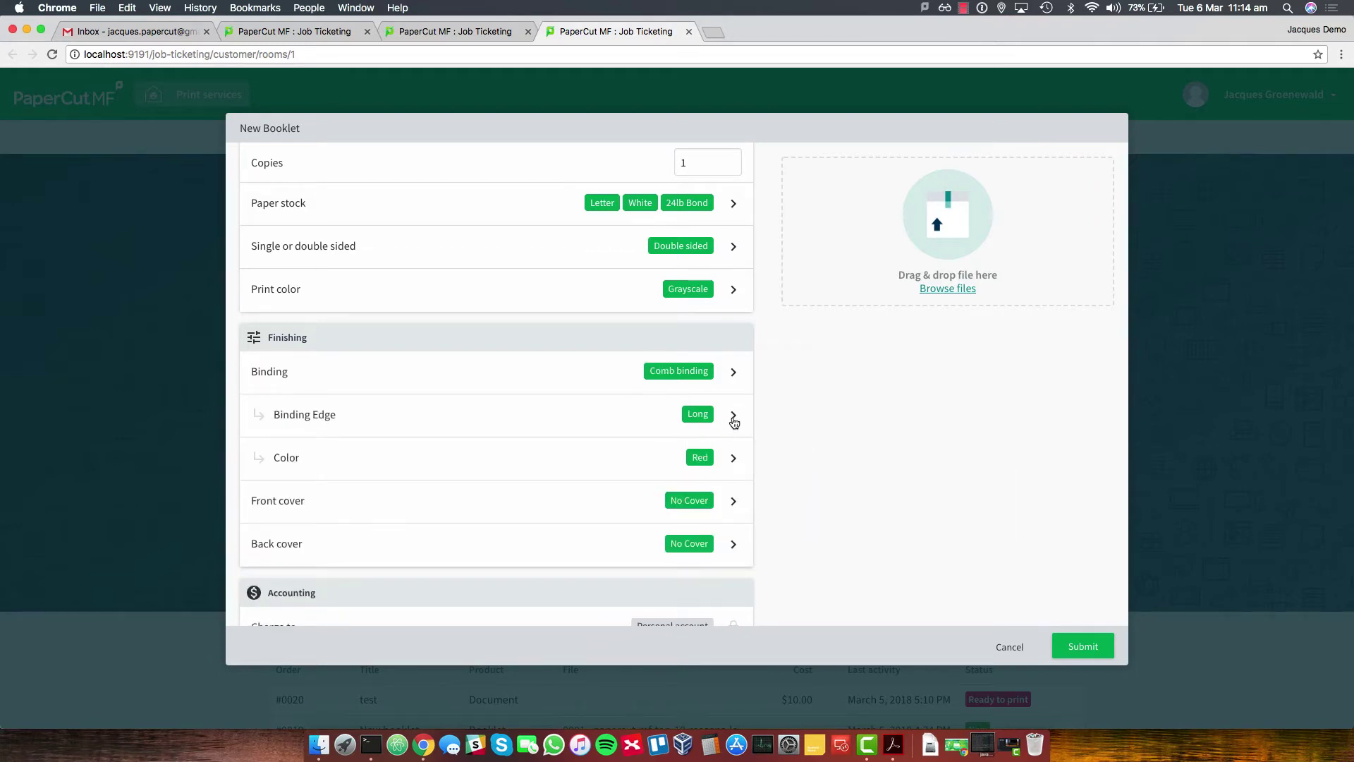
click(733, 457)
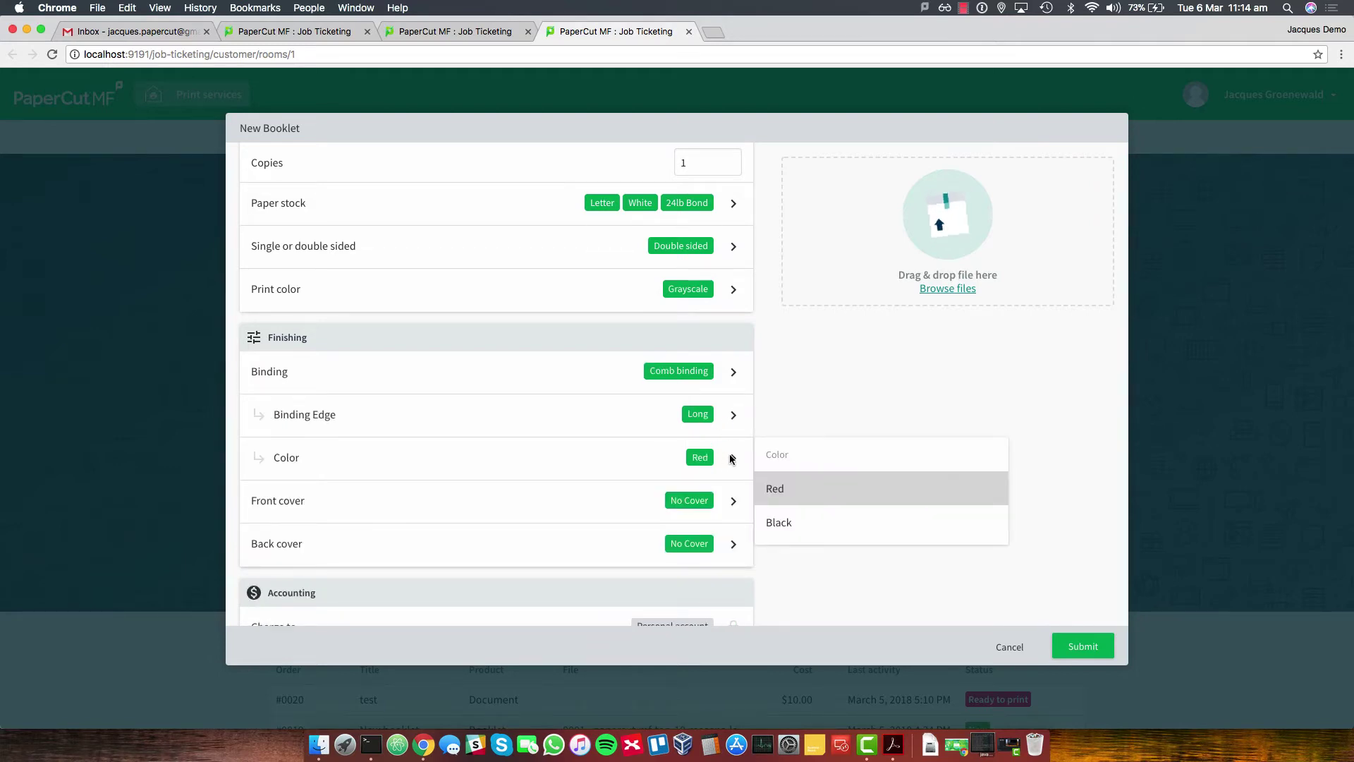
click(797, 523)
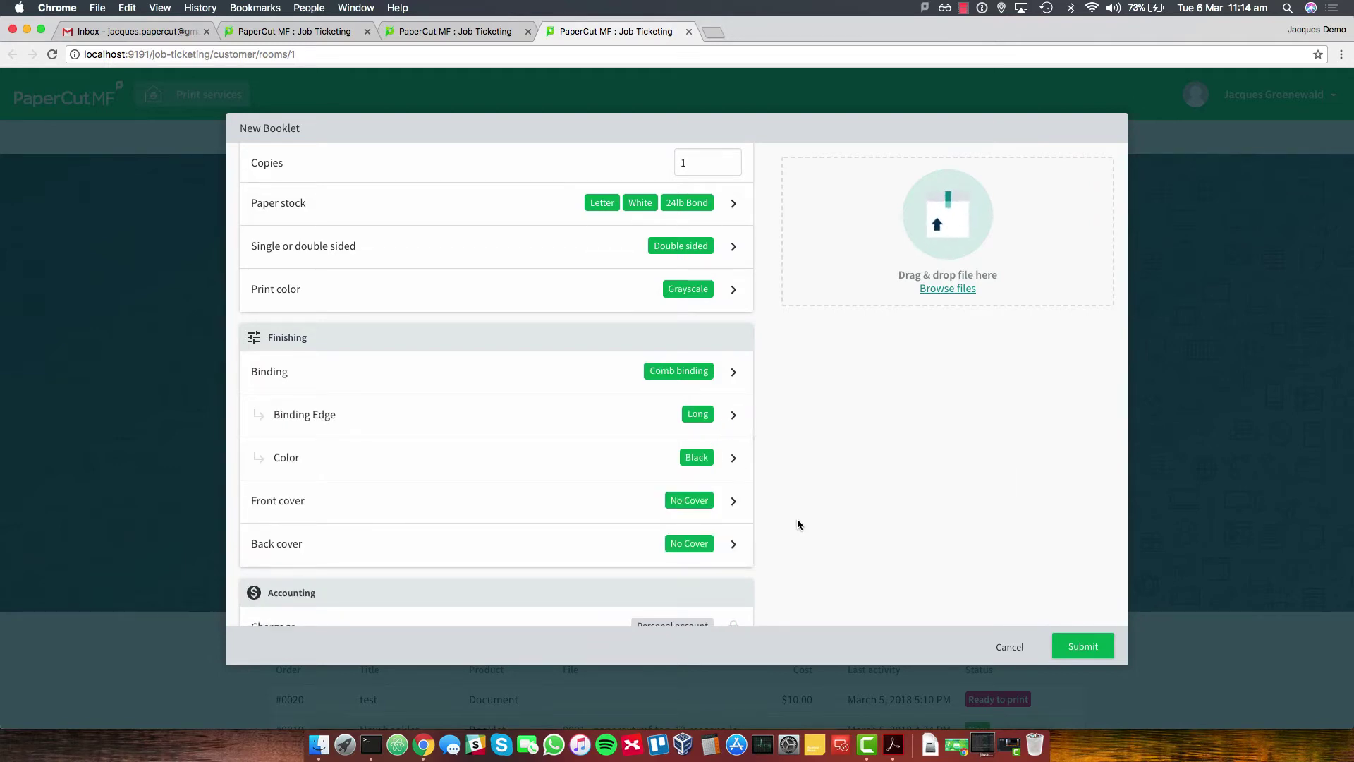
Step: Set both the front and back covers to Clear Acetate
click(734, 501)
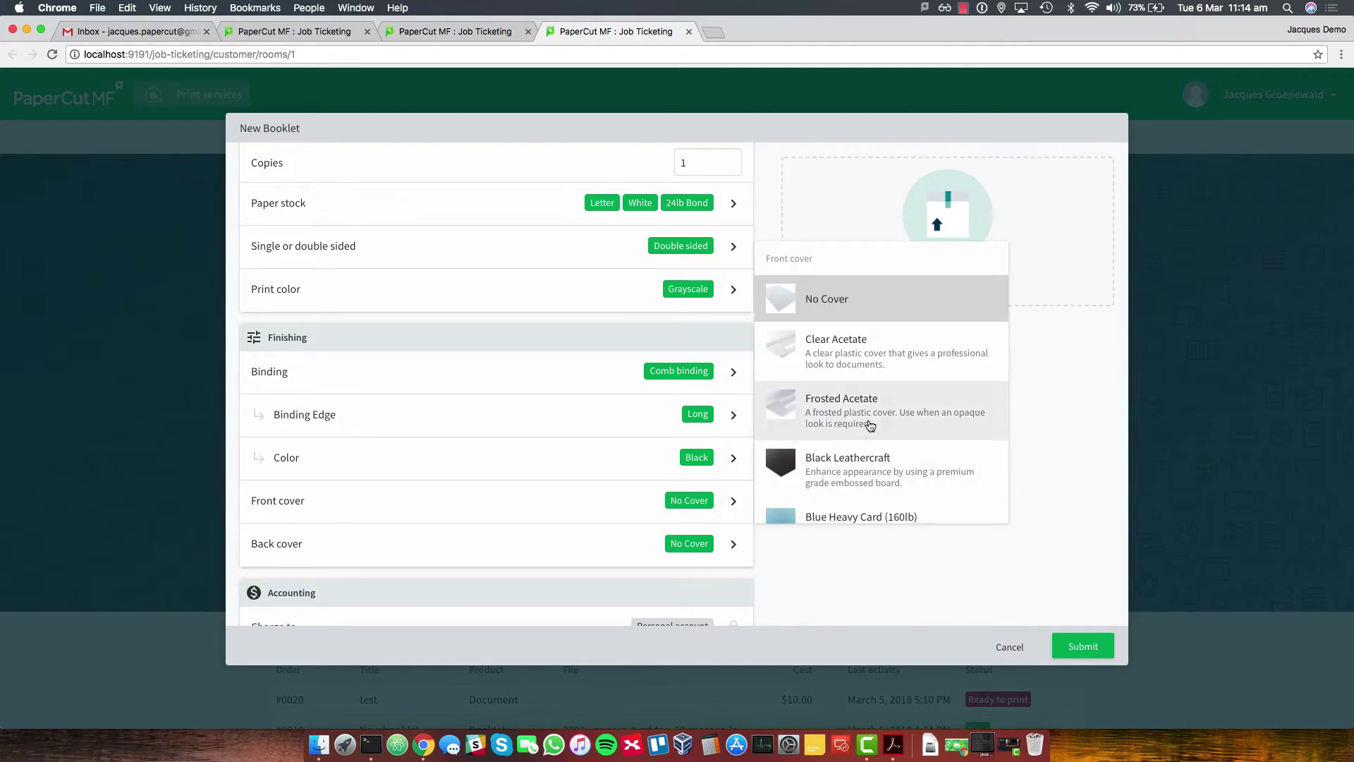
scroll(870, 425, down, 1)
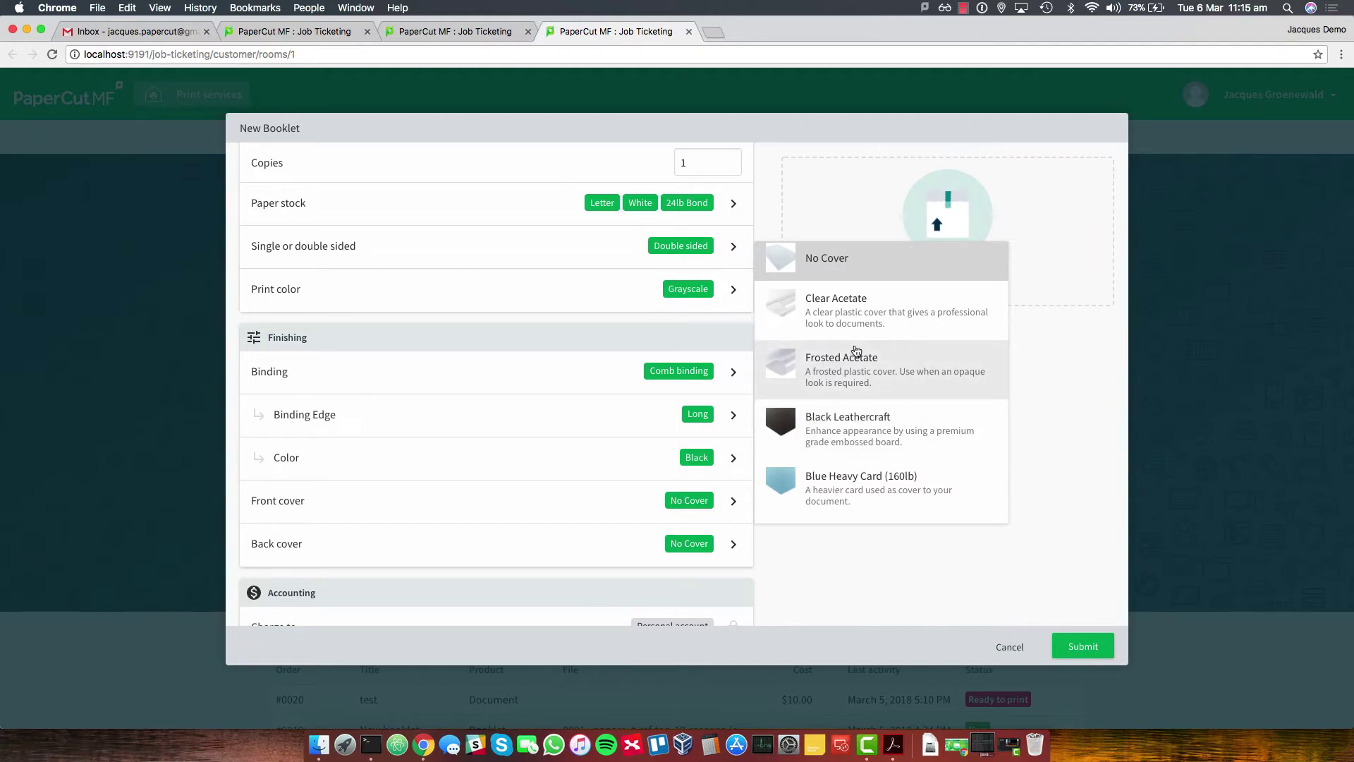
click(805, 306)
click(724, 535)
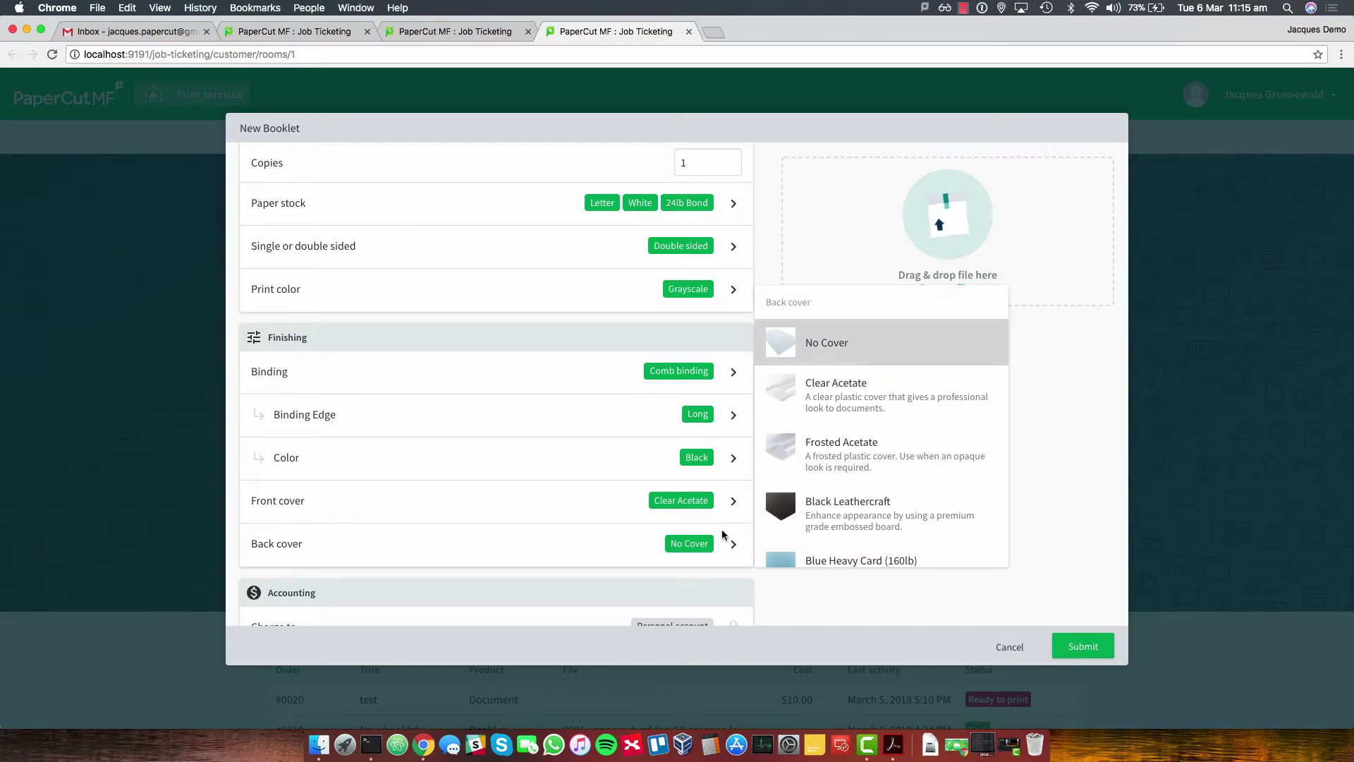
click(842, 396)
scroll(598, 452, down, 5)
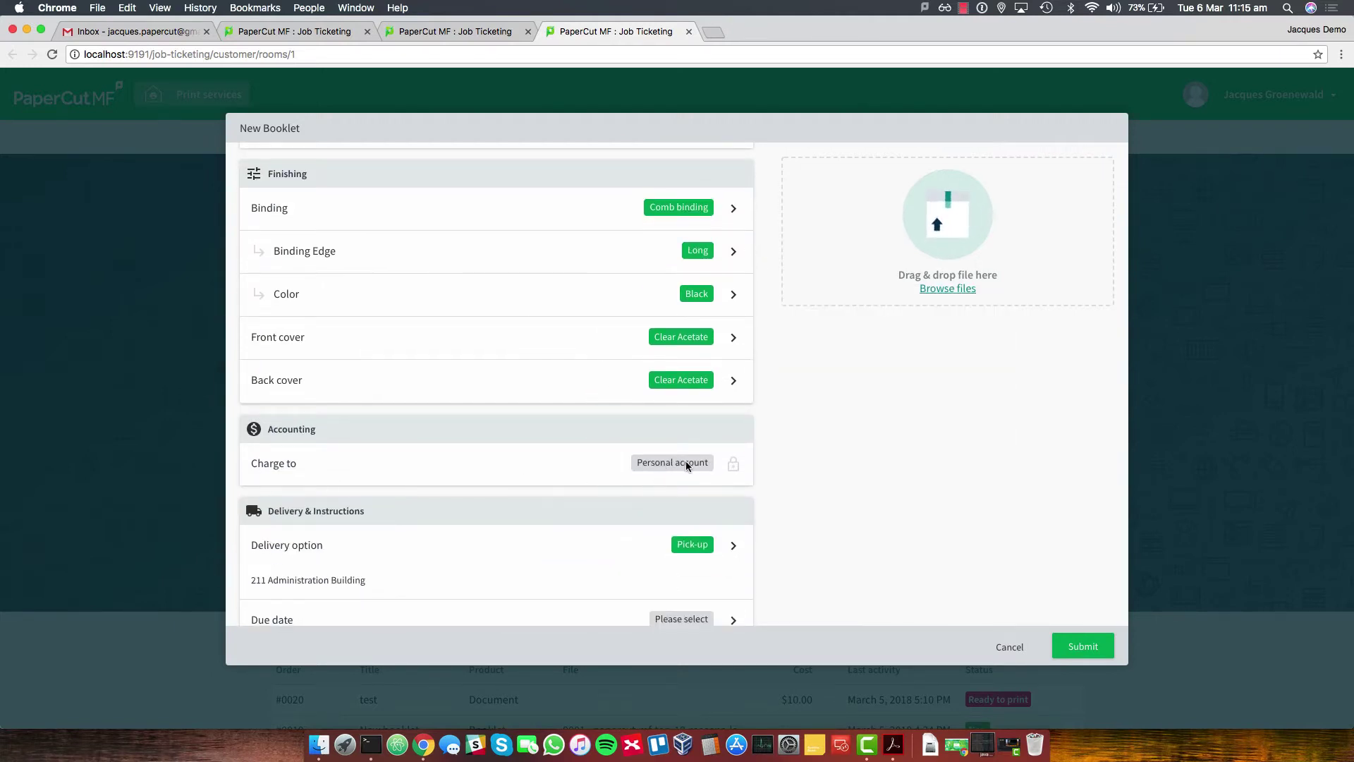
Step: Choose Internal Mail delivery to 'Product area, Building A'
scroll(625, 462, down, 5)
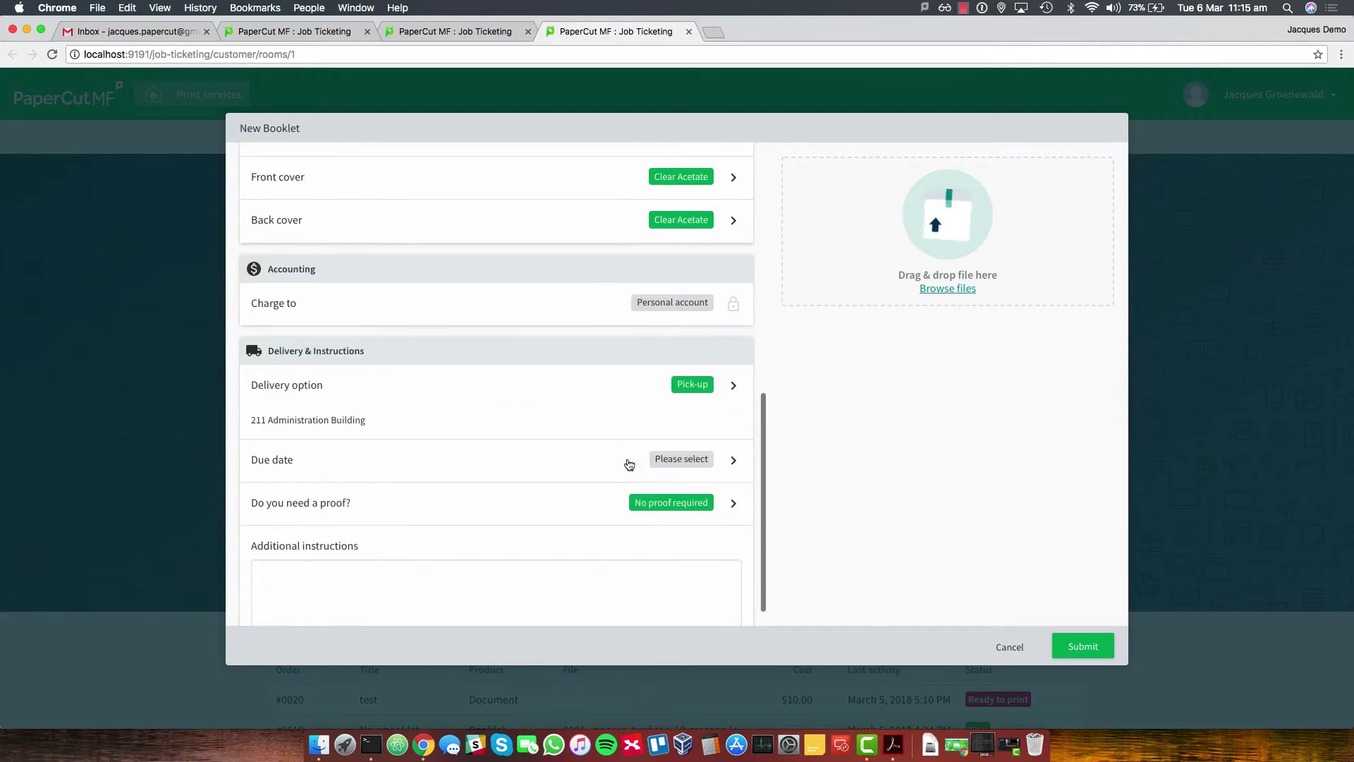
click(738, 391)
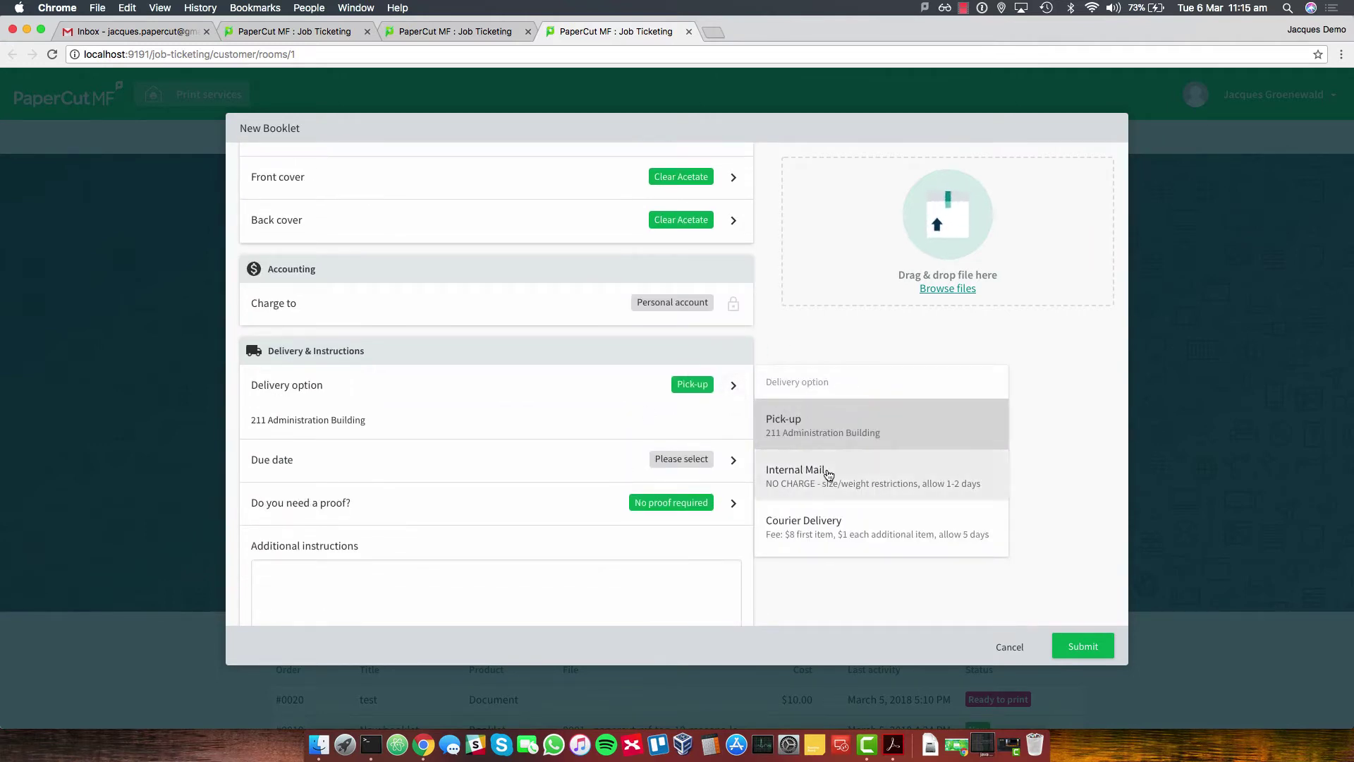
click(786, 486)
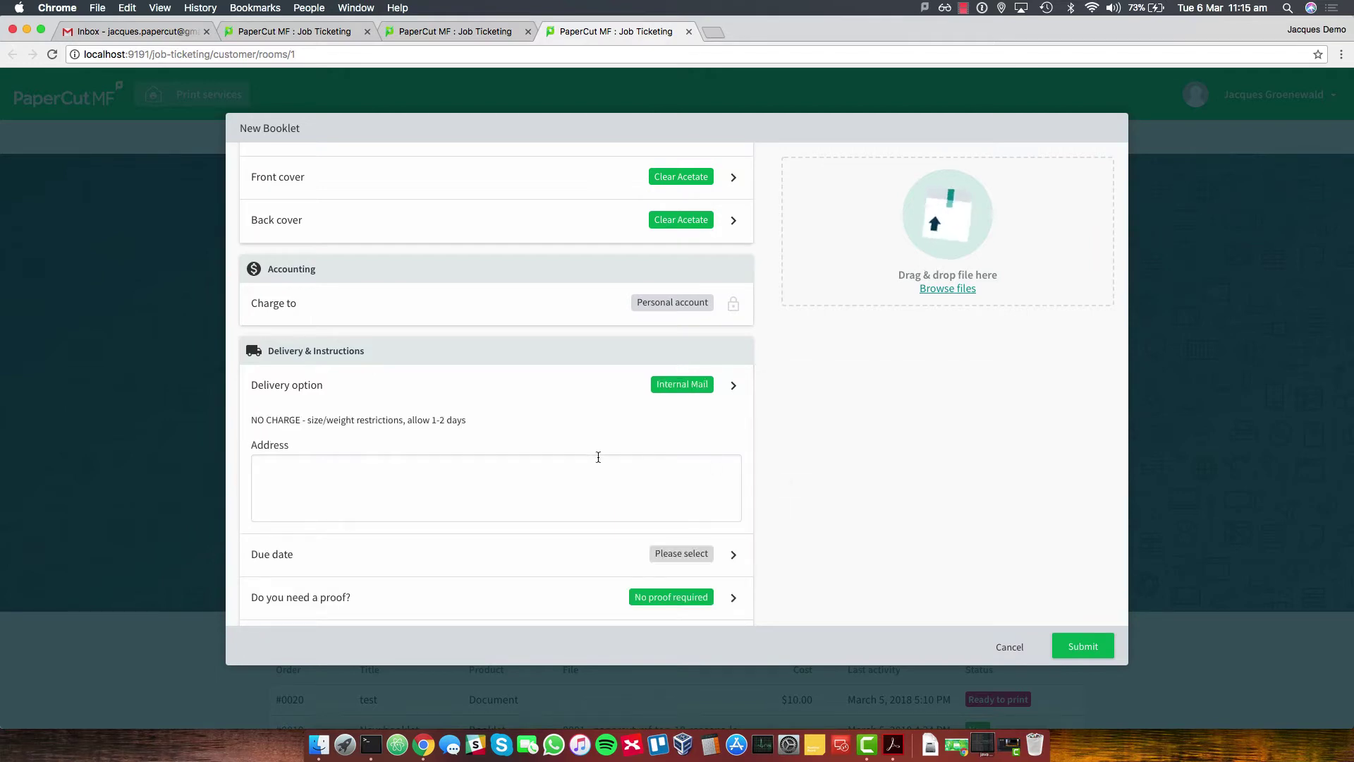
click(399, 492)
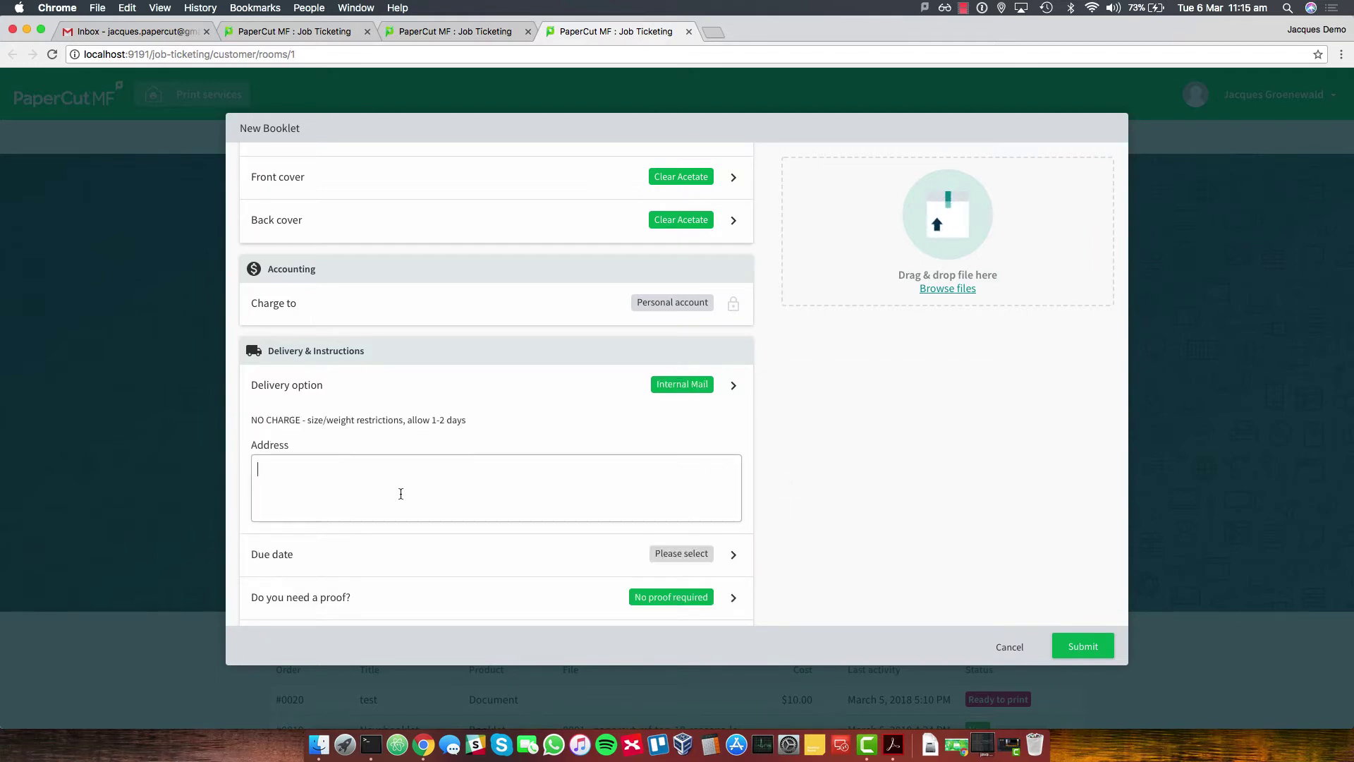
text(Product area, Building A)
Step: Set the due date to March 9, 2018
scroll(505, 477, down, 3)
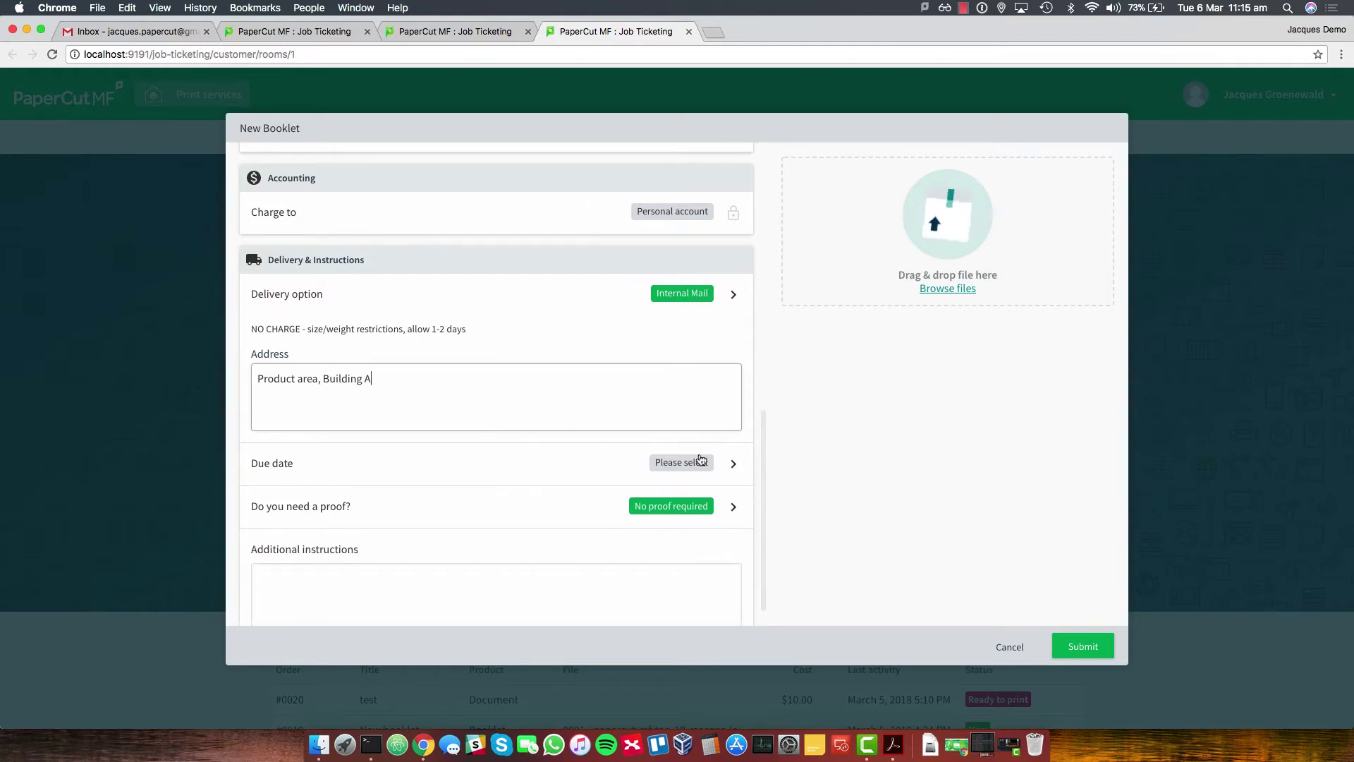
click(731, 467)
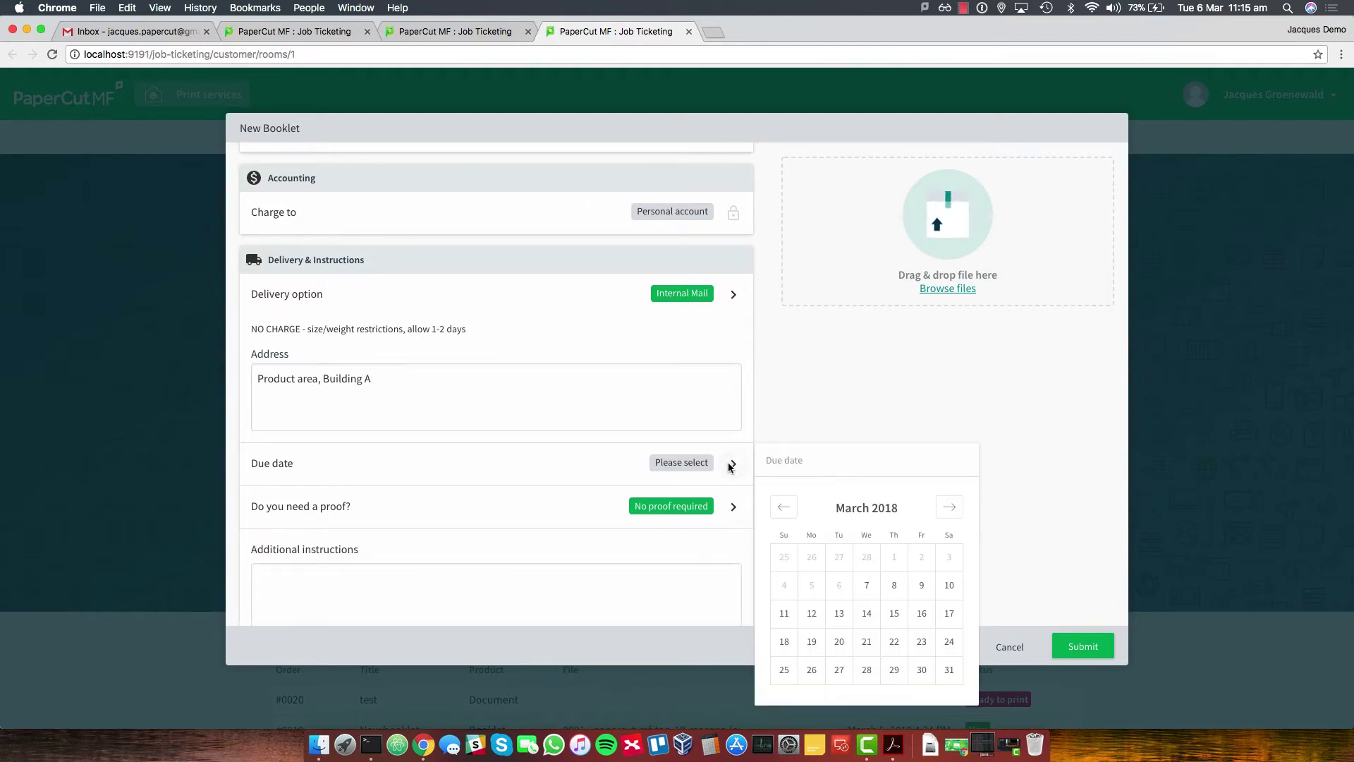
click(924, 586)
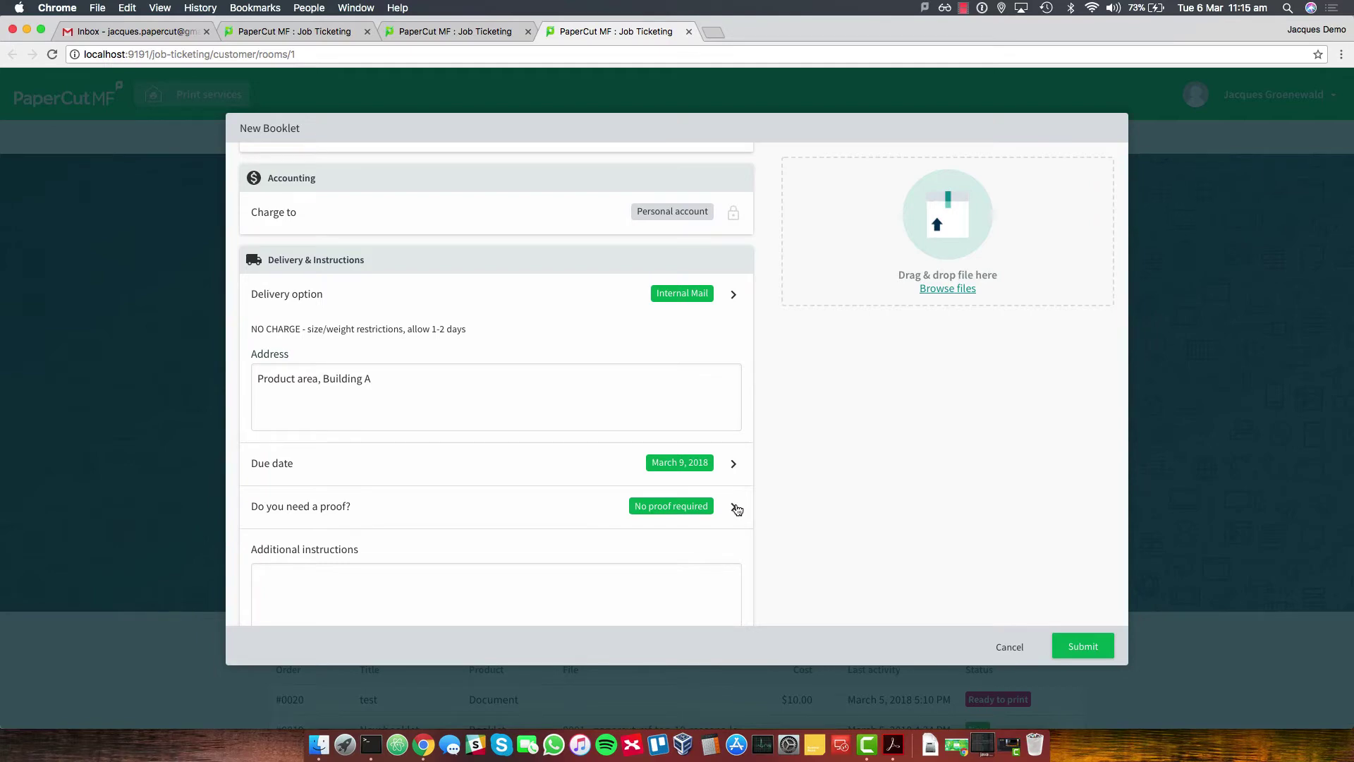
scroll(737, 510, down, 1)
scroll(737, 509, down, 1)
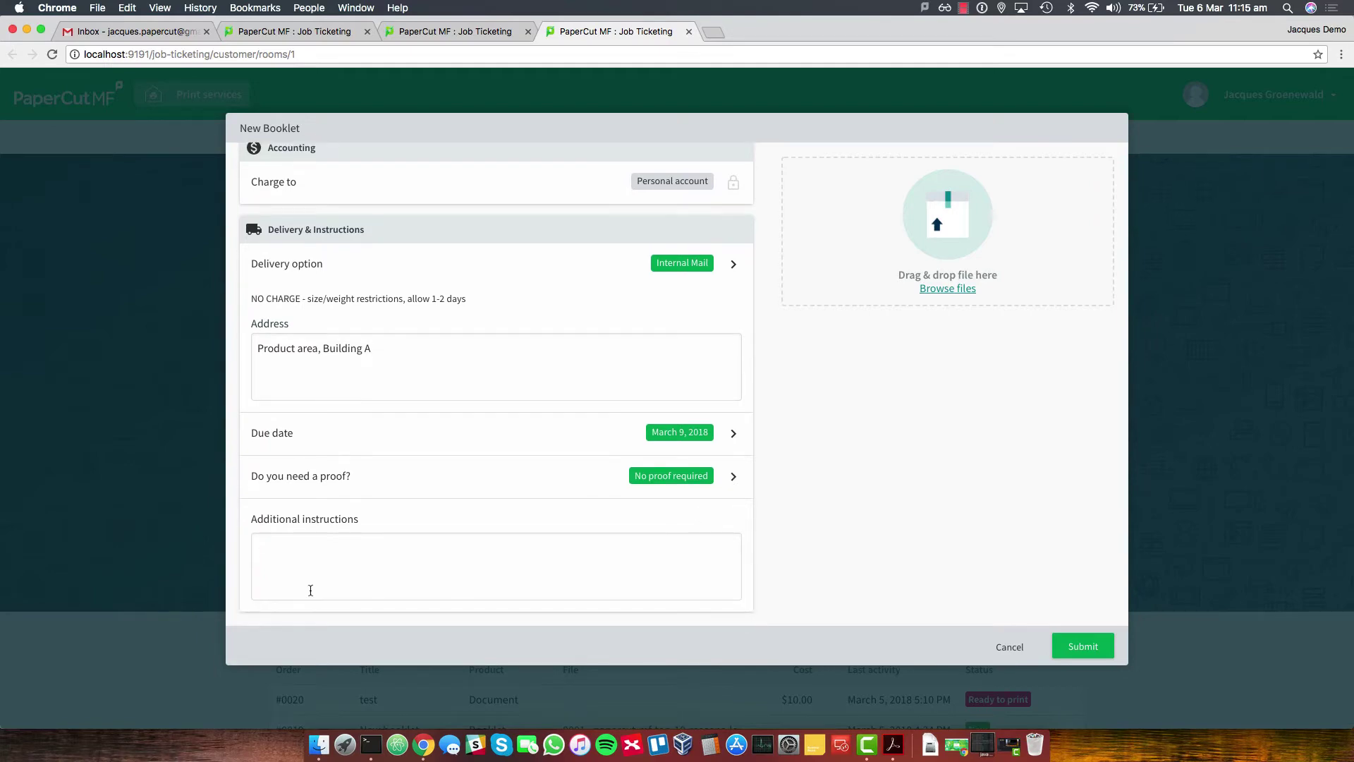
click(292, 547)
scroll(559, 363, up, 10)
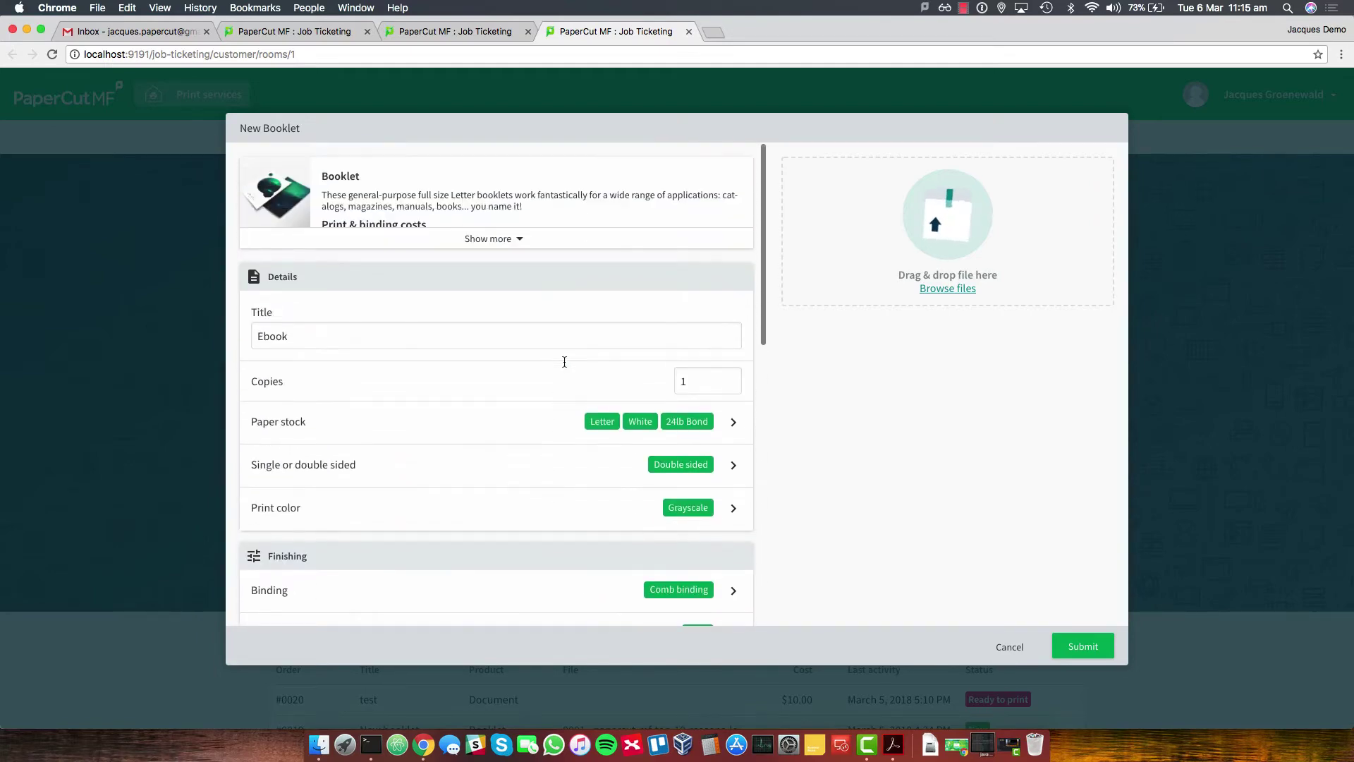
scroll(564, 365, down, 3)
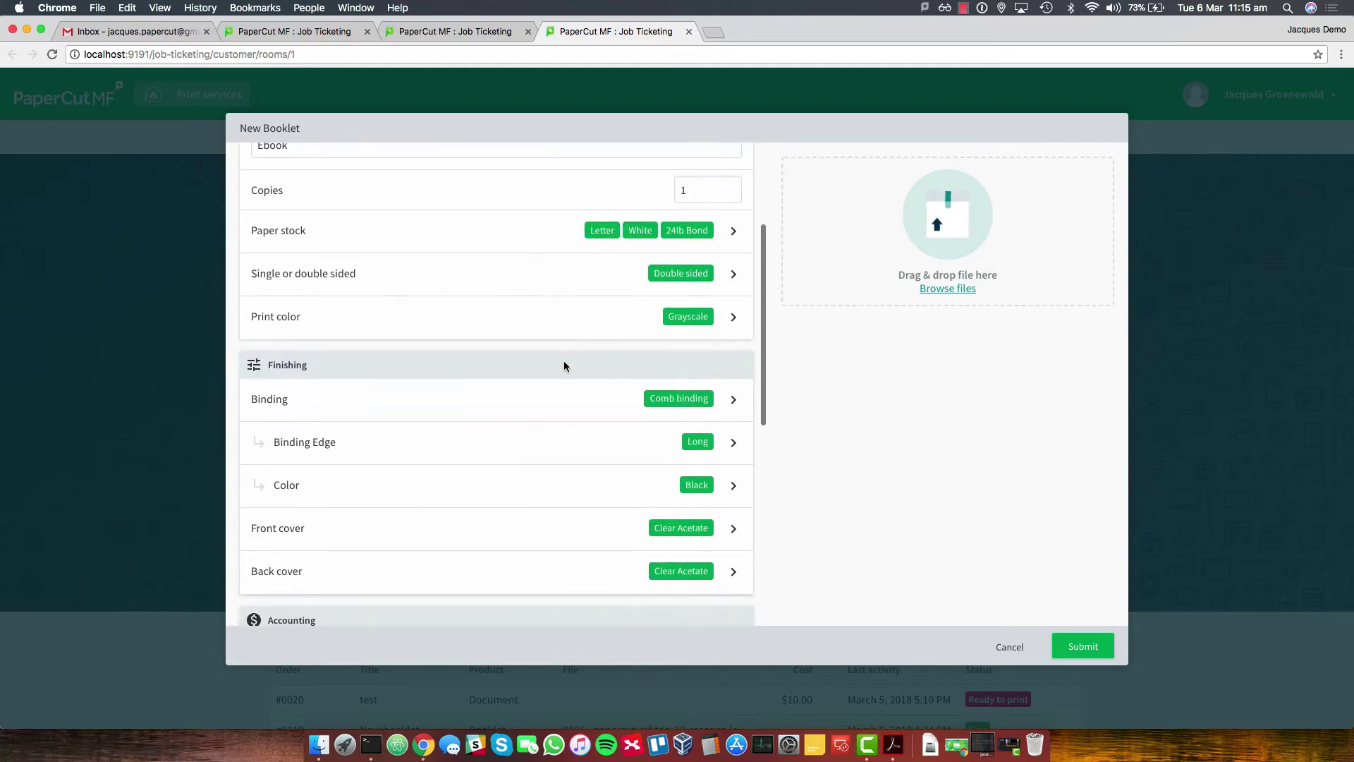
Step: Attach Ebook.pdf from the Desktop to the booklet order
click(946, 289)
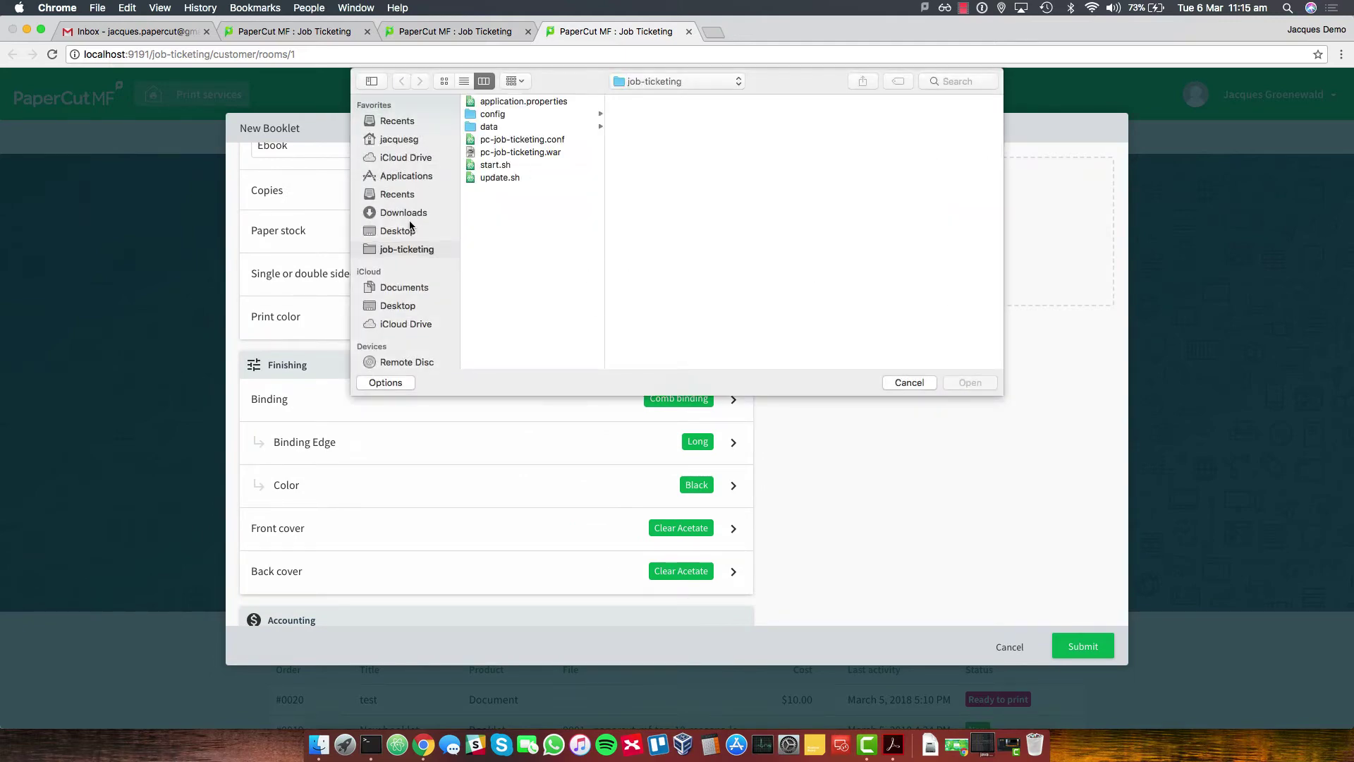
click(394, 233)
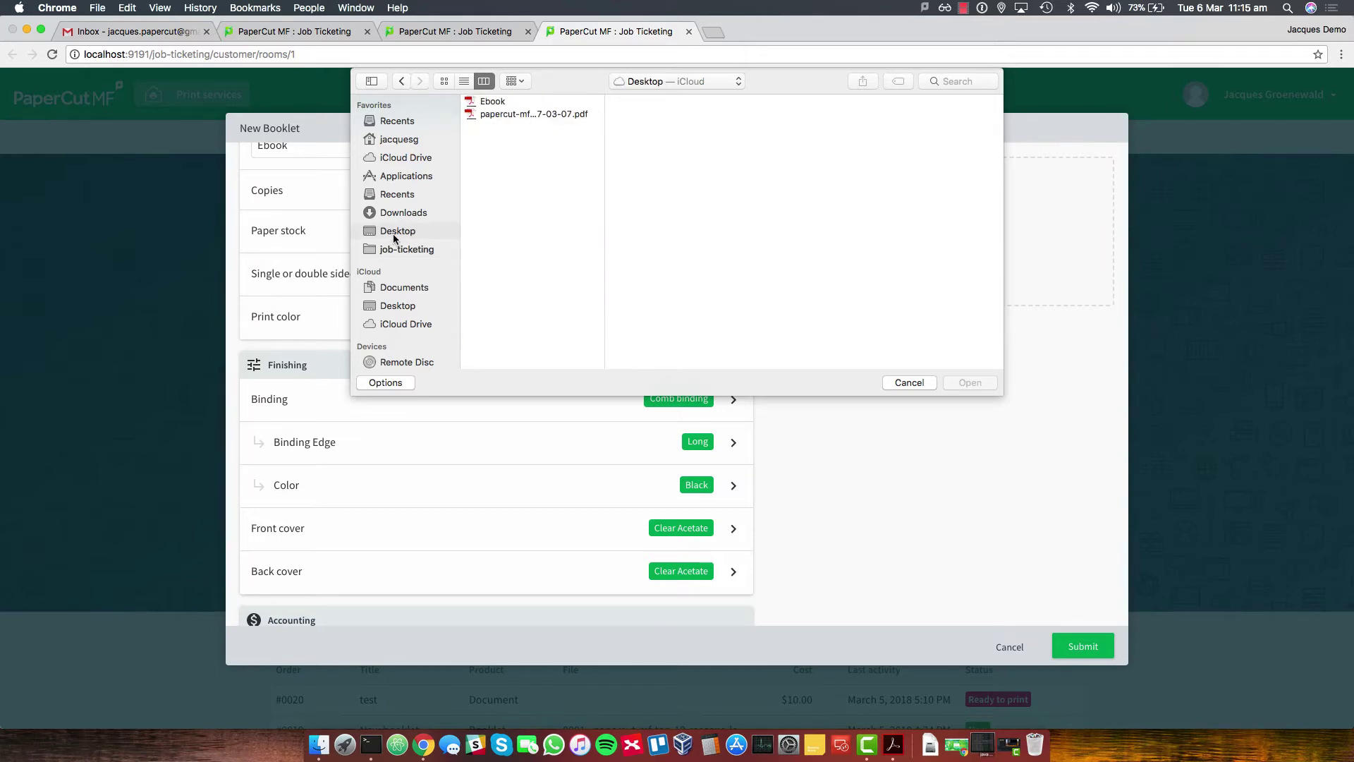
click(487, 103)
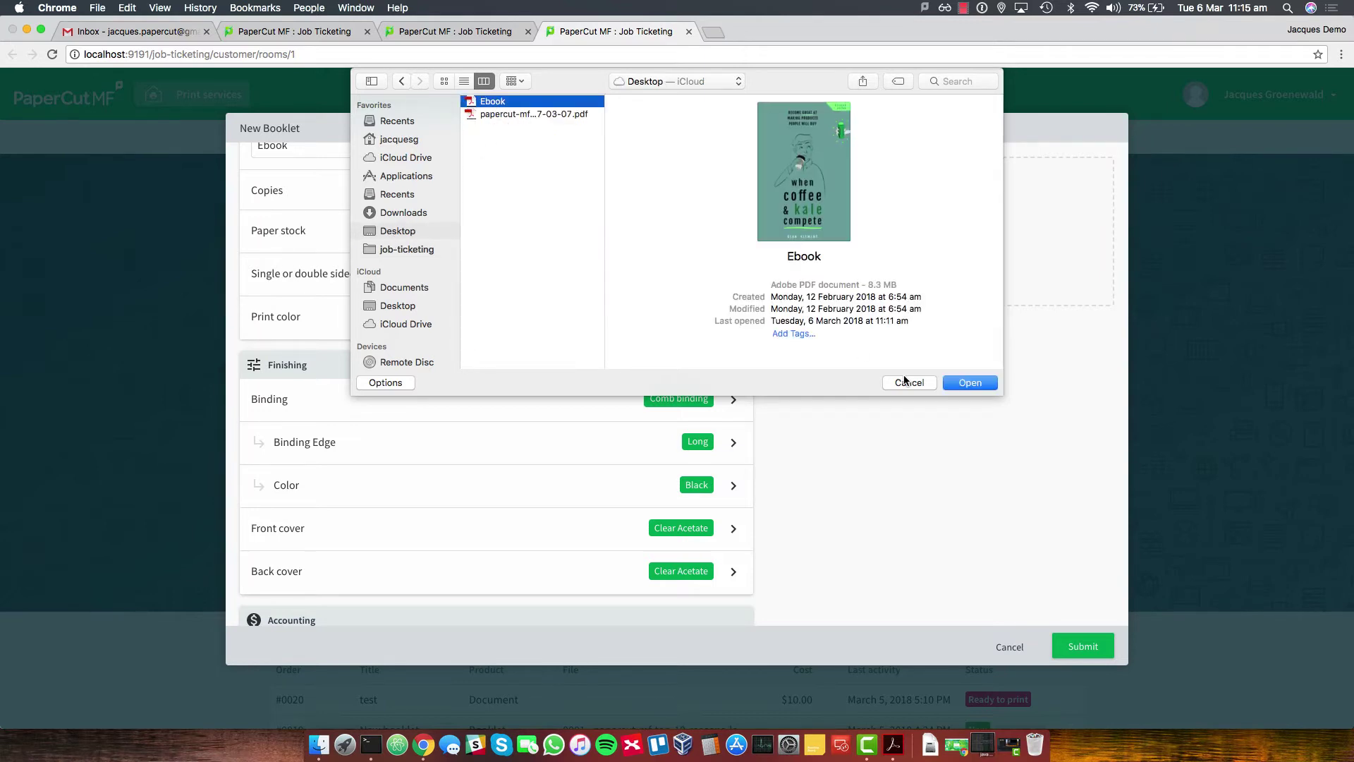
click(970, 382)
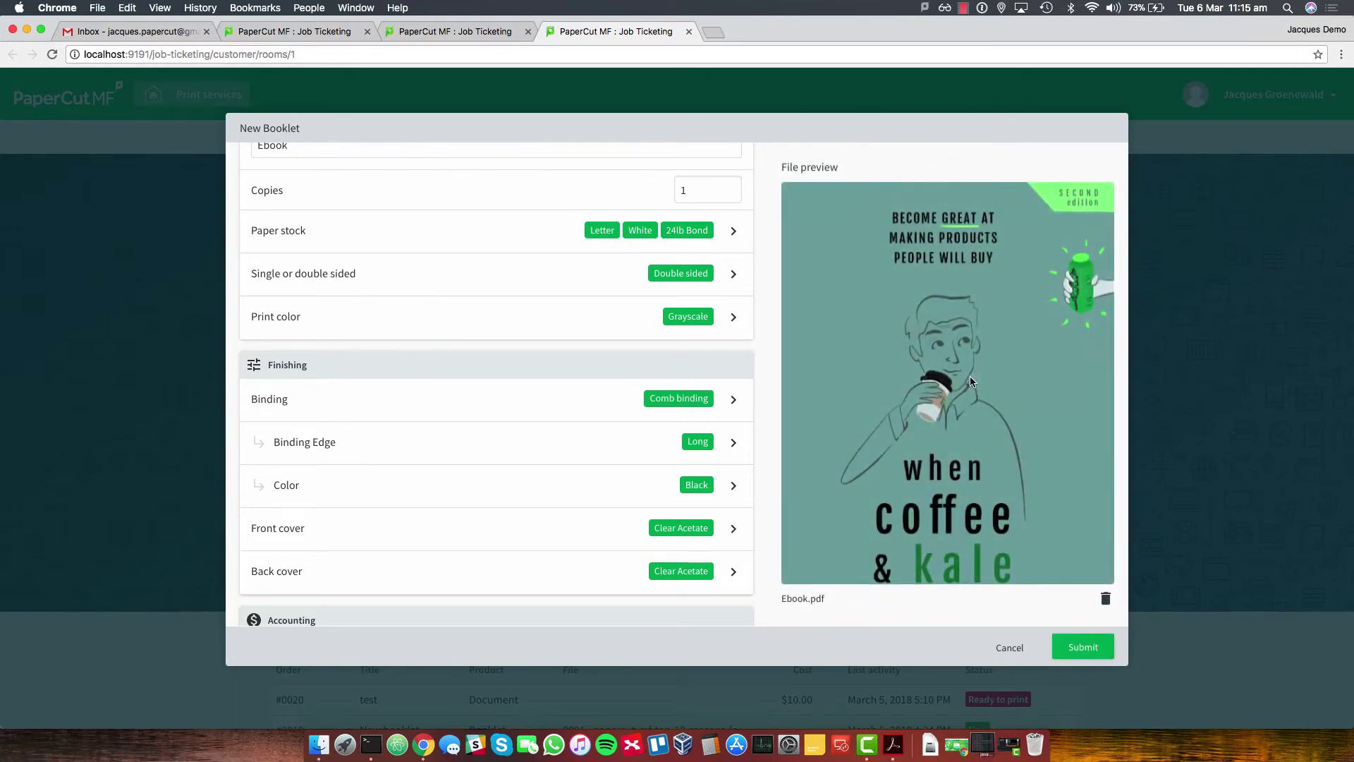
Step: Submit the booklet order, creating order #0021 Ebook
scroll(971, 381, down, 2)
scroll(970, 375, up, 2)
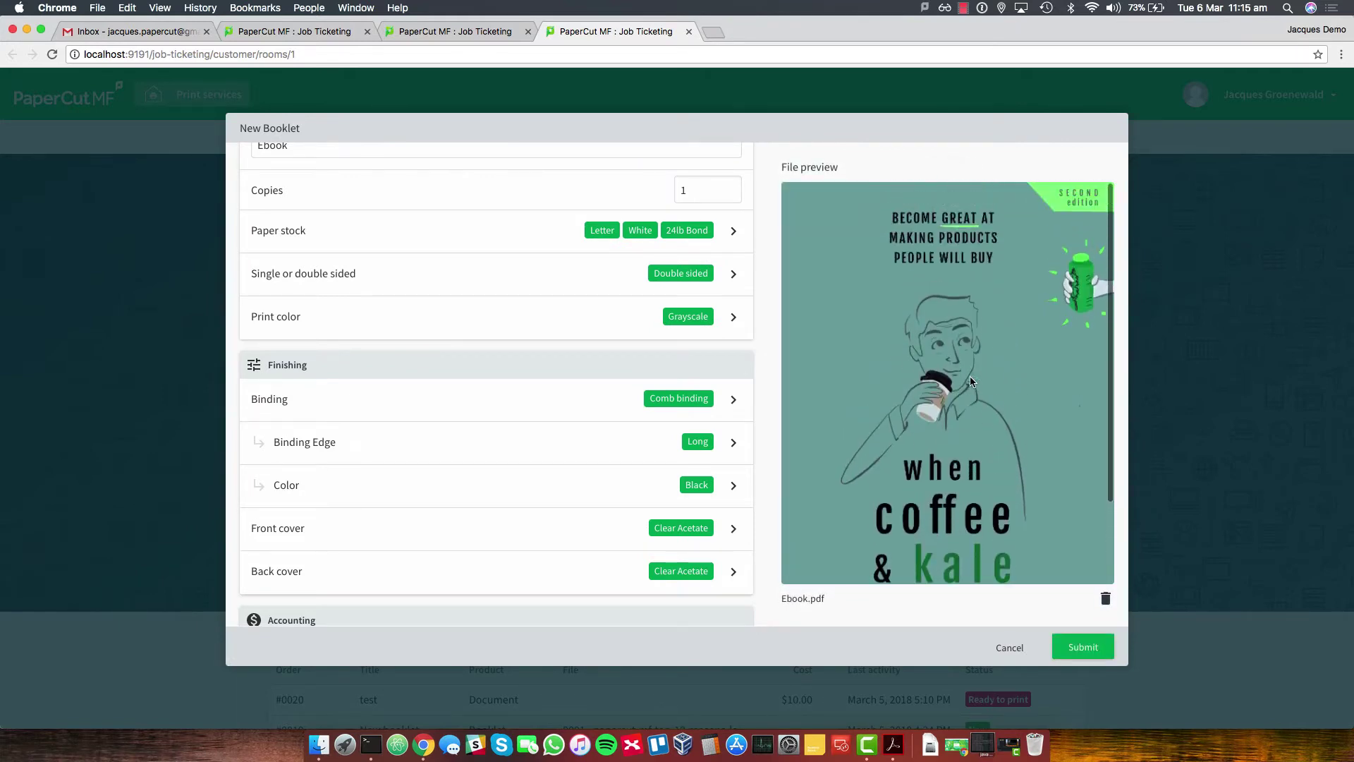
click(1100, 648)
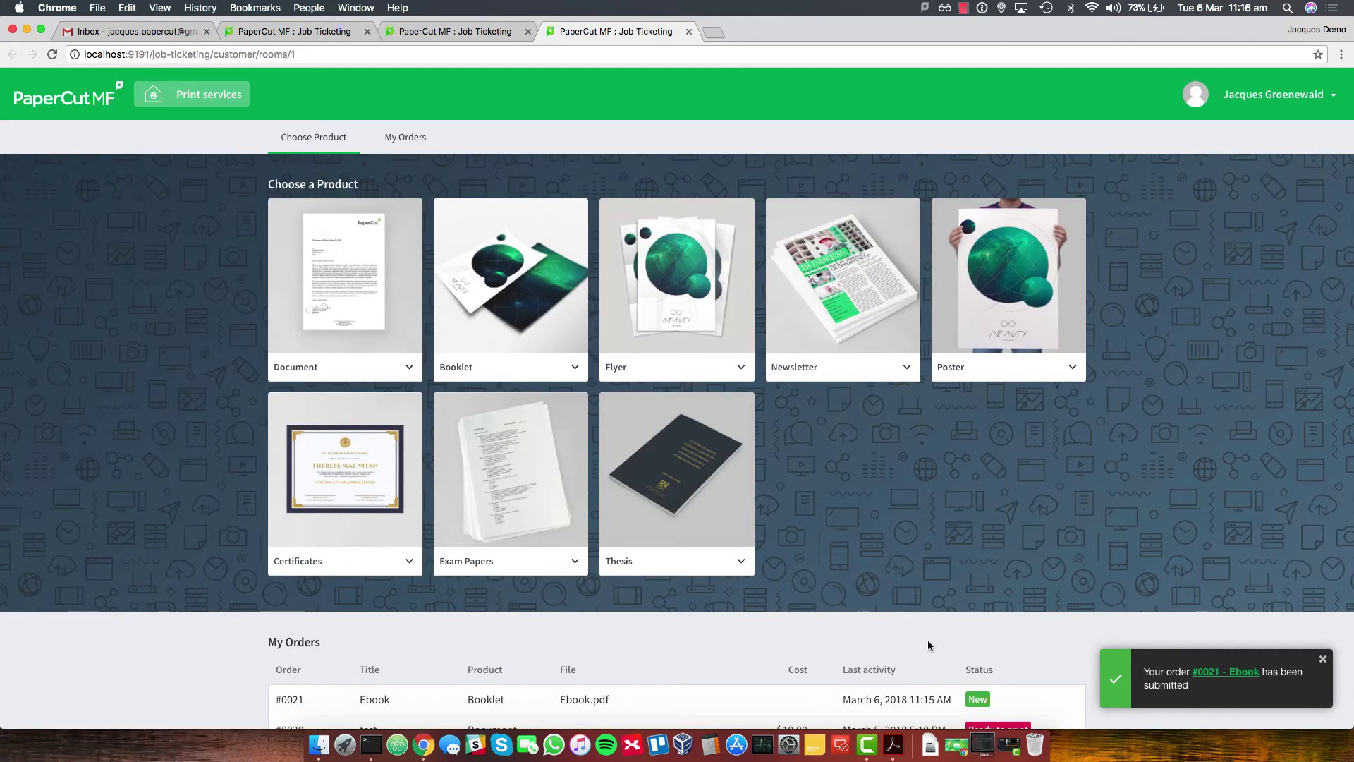
Step: Open the 'Your Booklet order has been submitted' email in the Gmail inbox
click(138, 32)
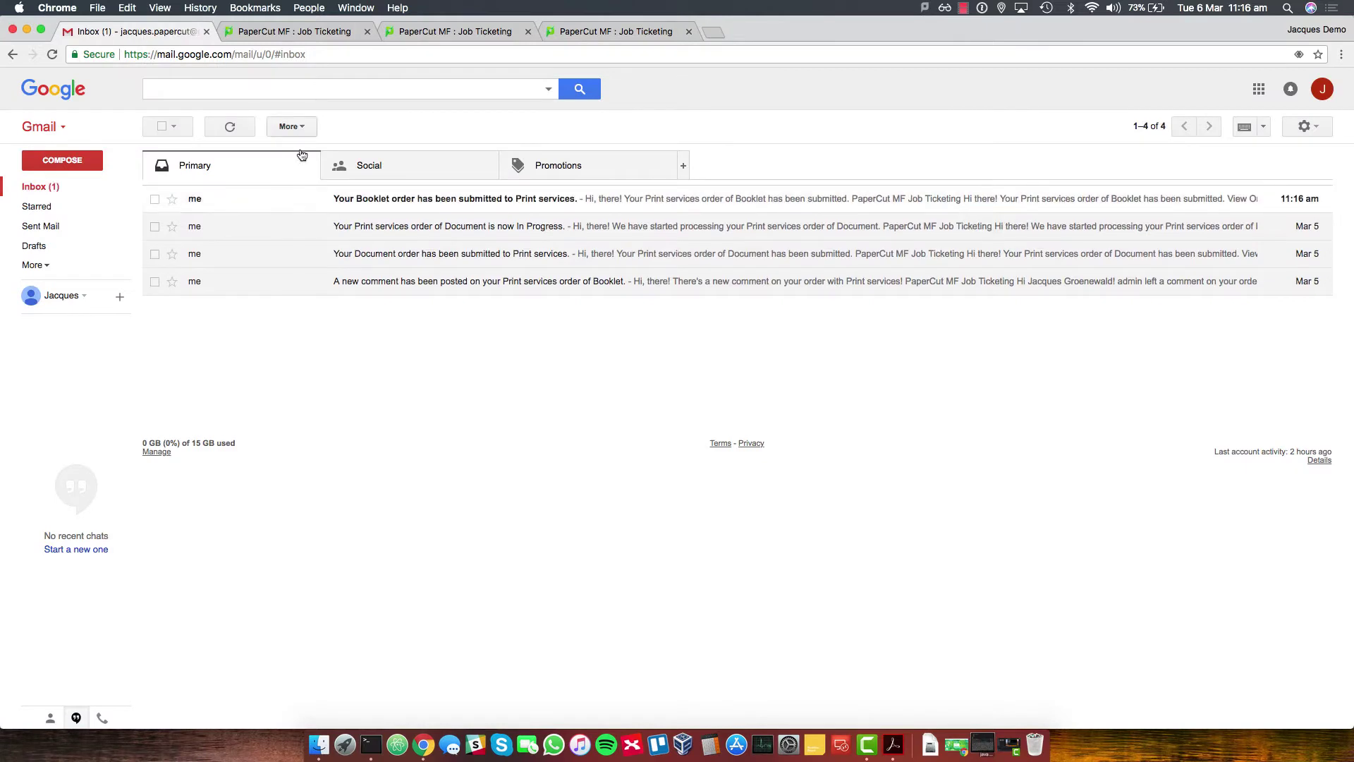
click(195, 205)
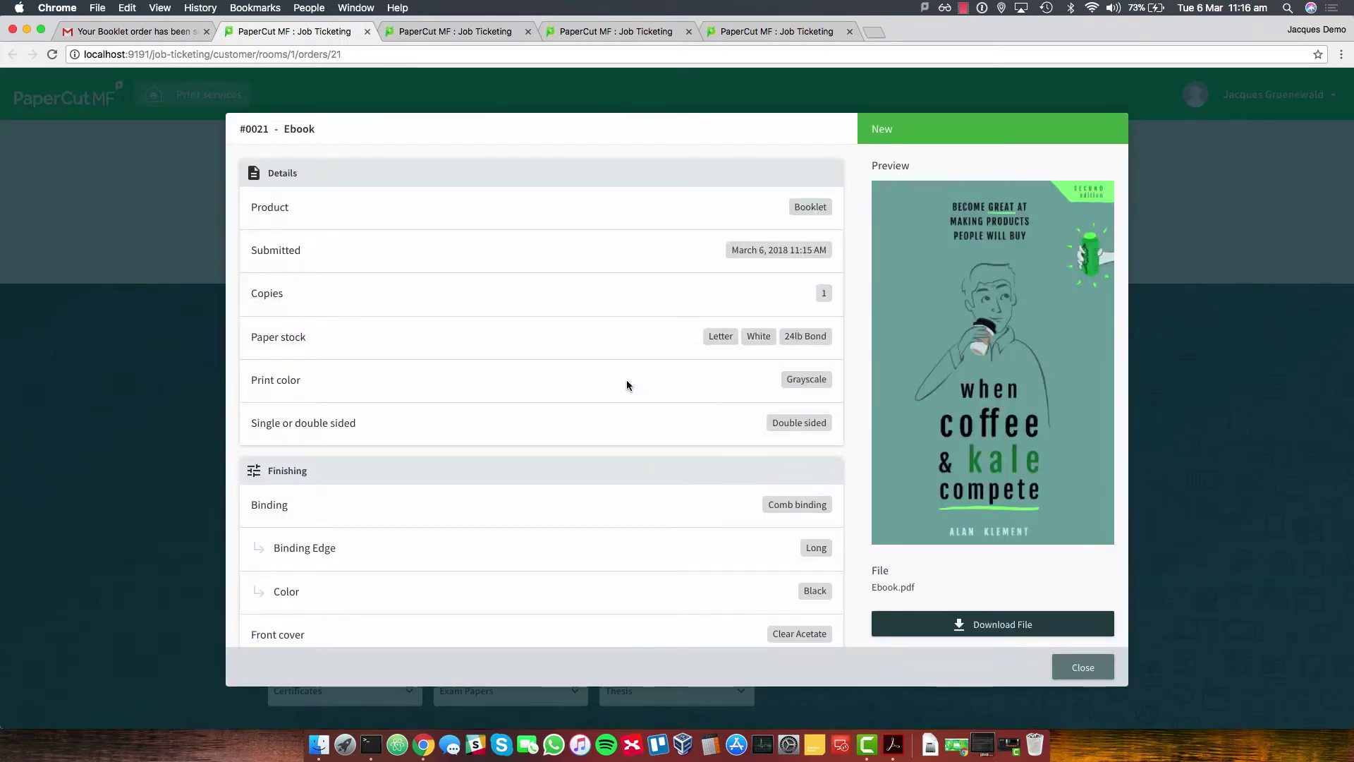
Step: Review order #0021 Ebook's details and close it to reach the workflow board
scroll(626, 384, down, 5)
scroll(626, 384, up, 5)
scroll(626, 385, down, 10)
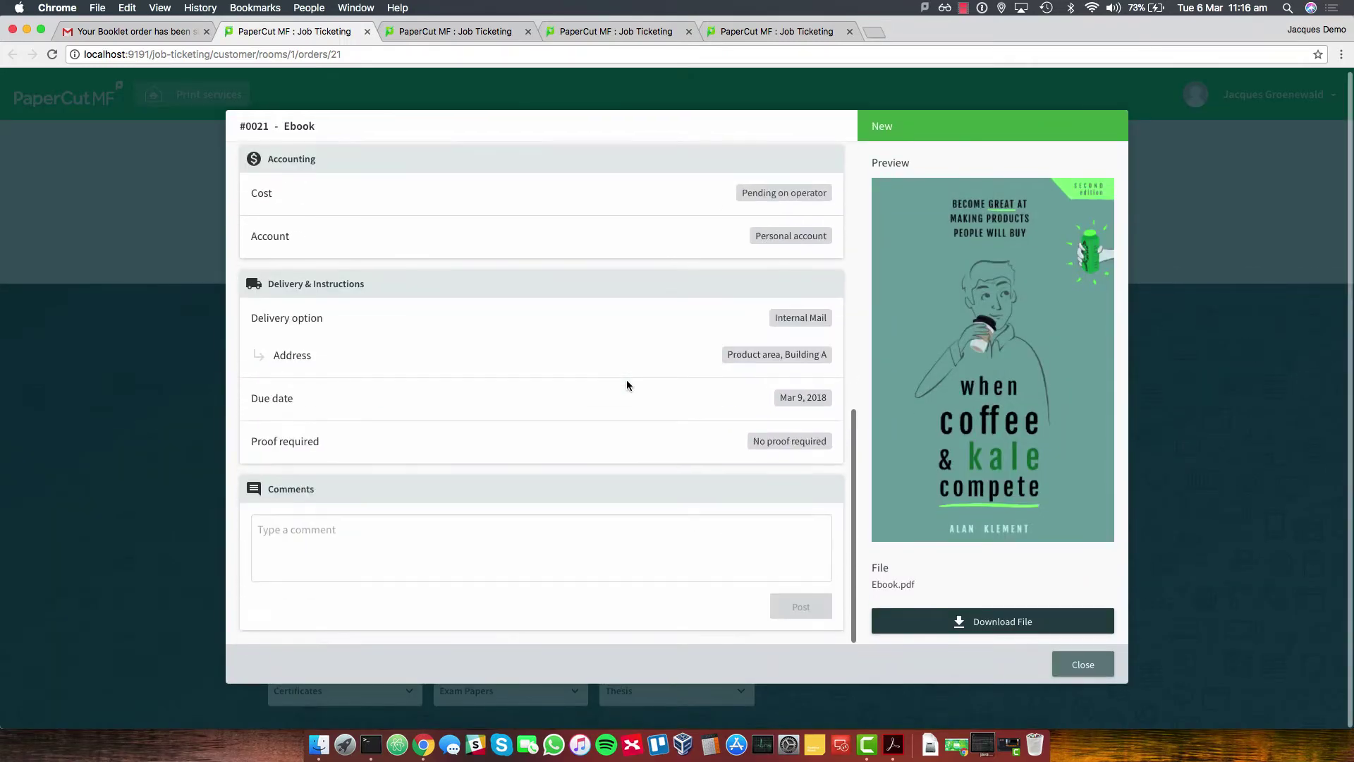
click(304, 547)
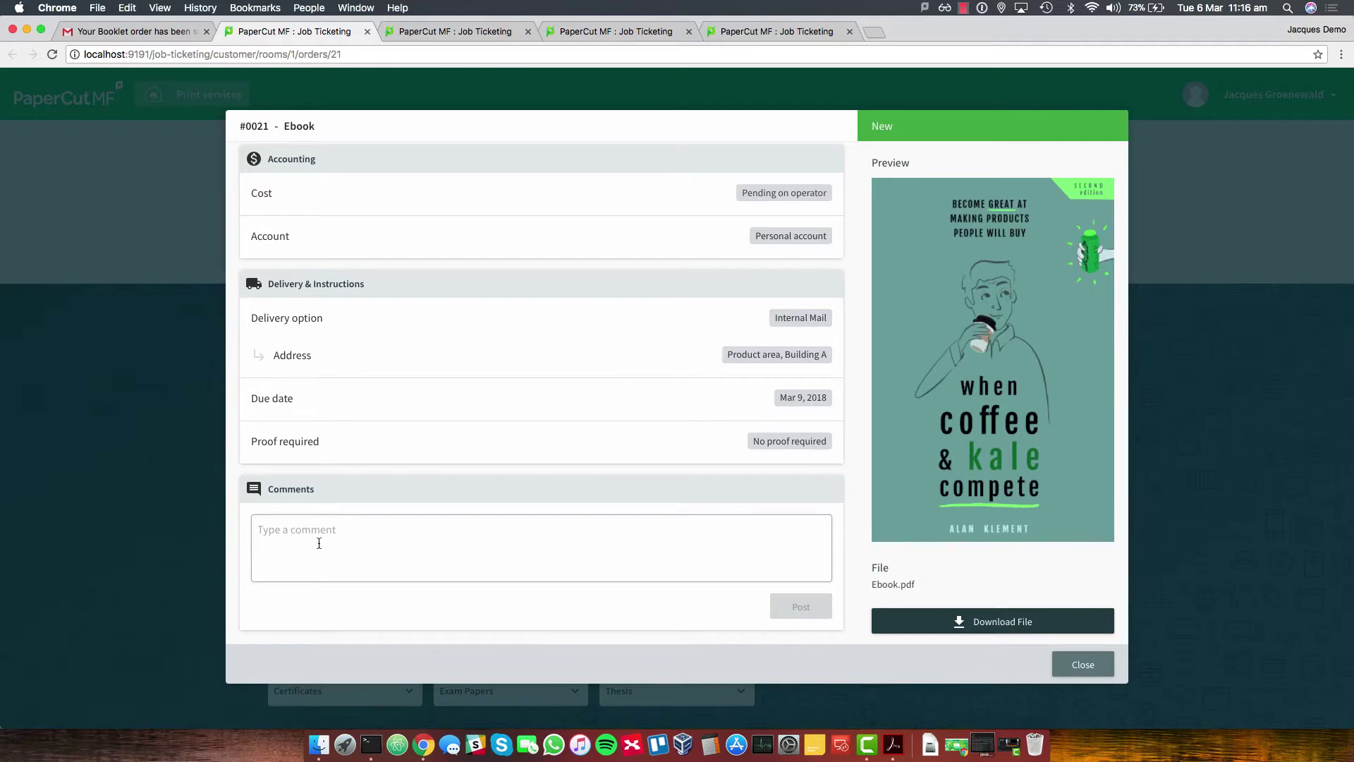
click(1093, 670)
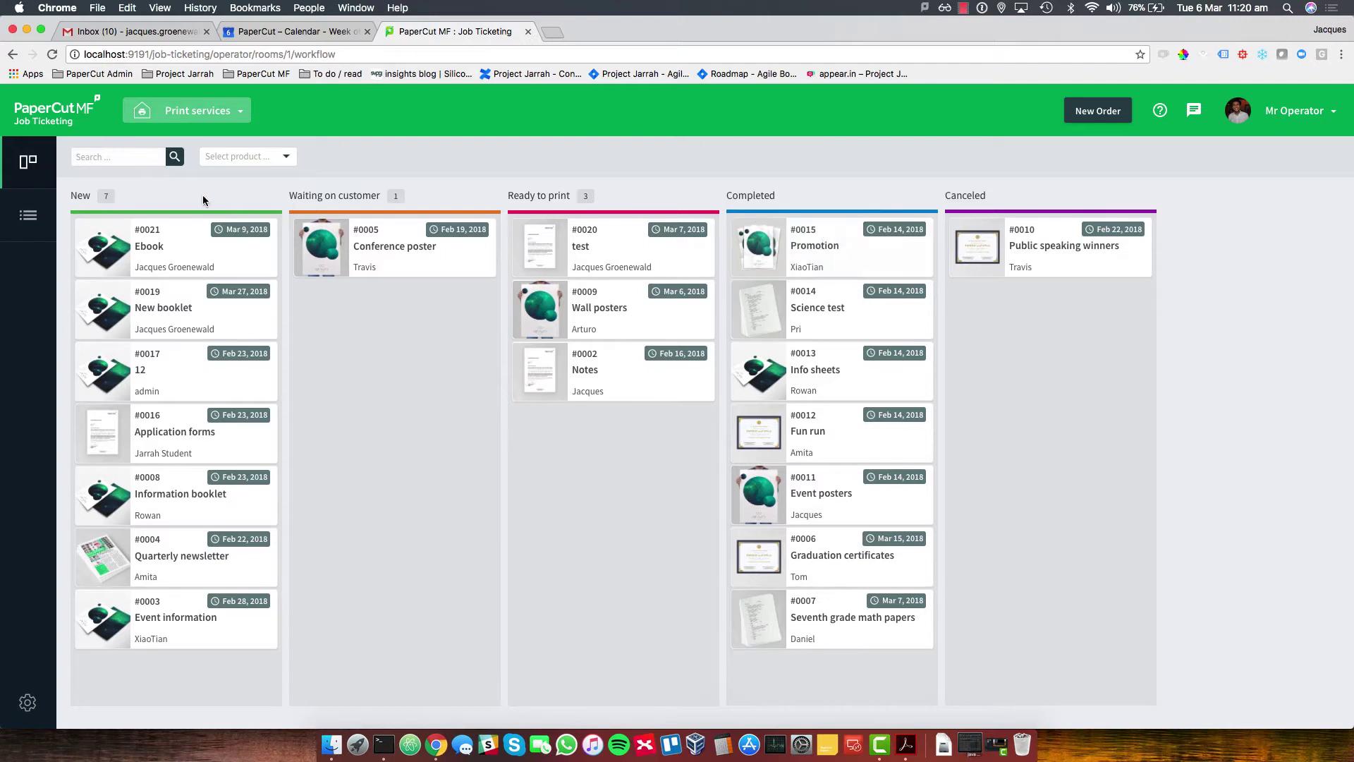
Step: Open order #0021 Ebook and scroll through Finishing and Delivery & Instructions to Comments
click(161, 251)
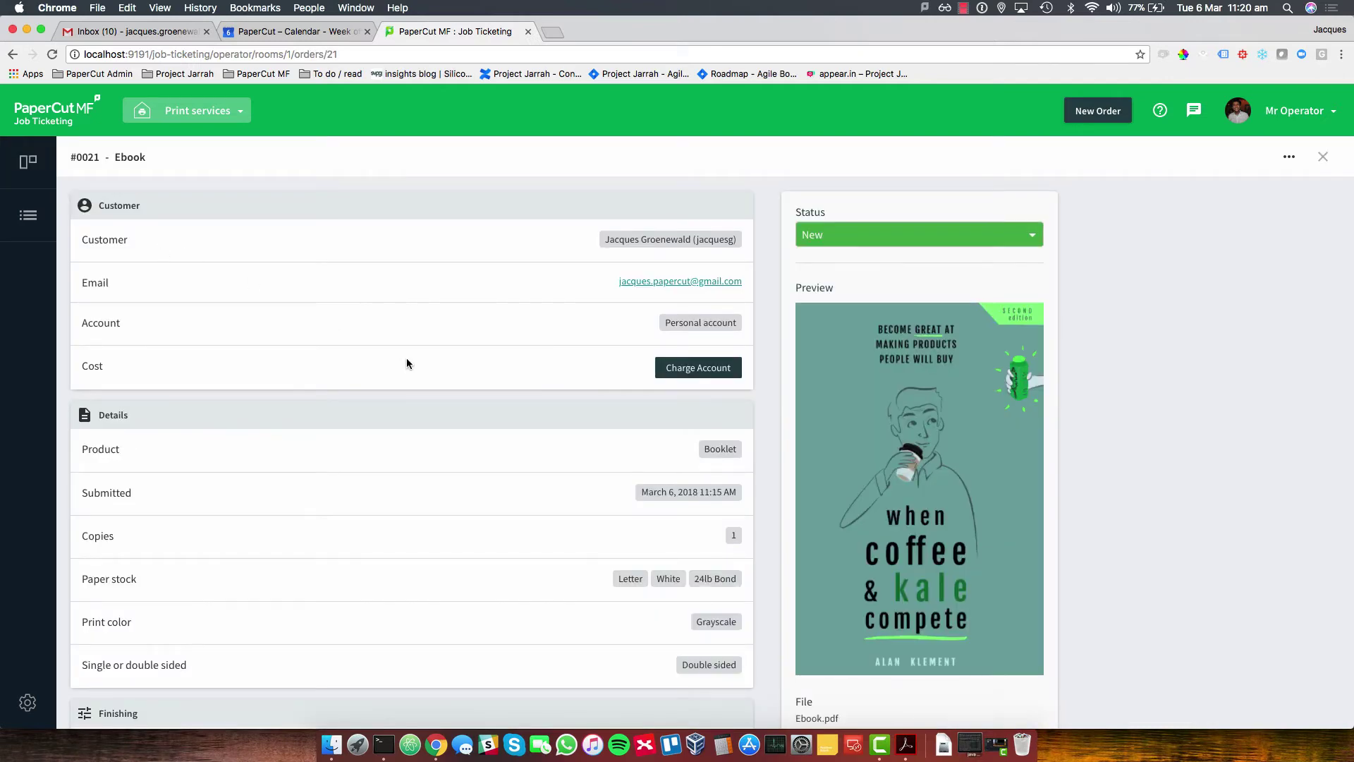
scroll(406, 360, down, 10)
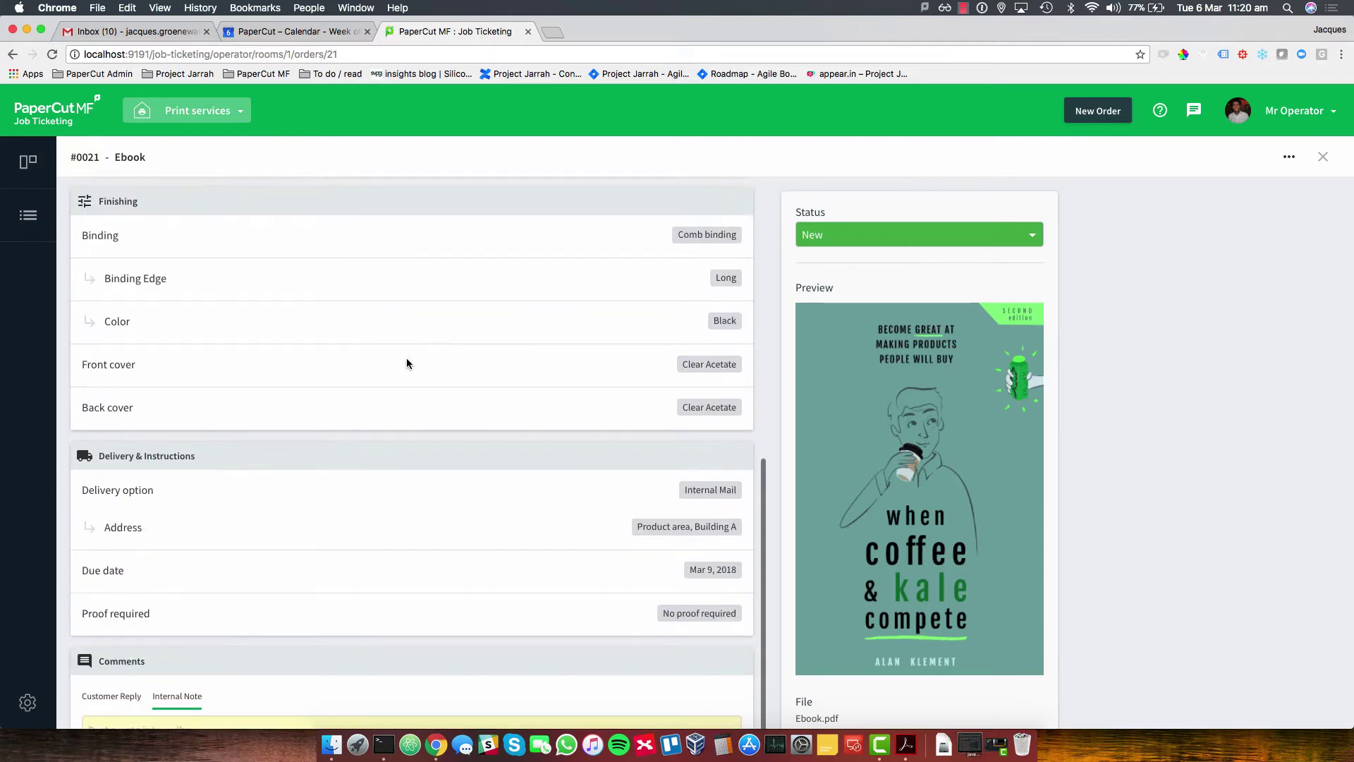
scroll(407, 362, up, 10)
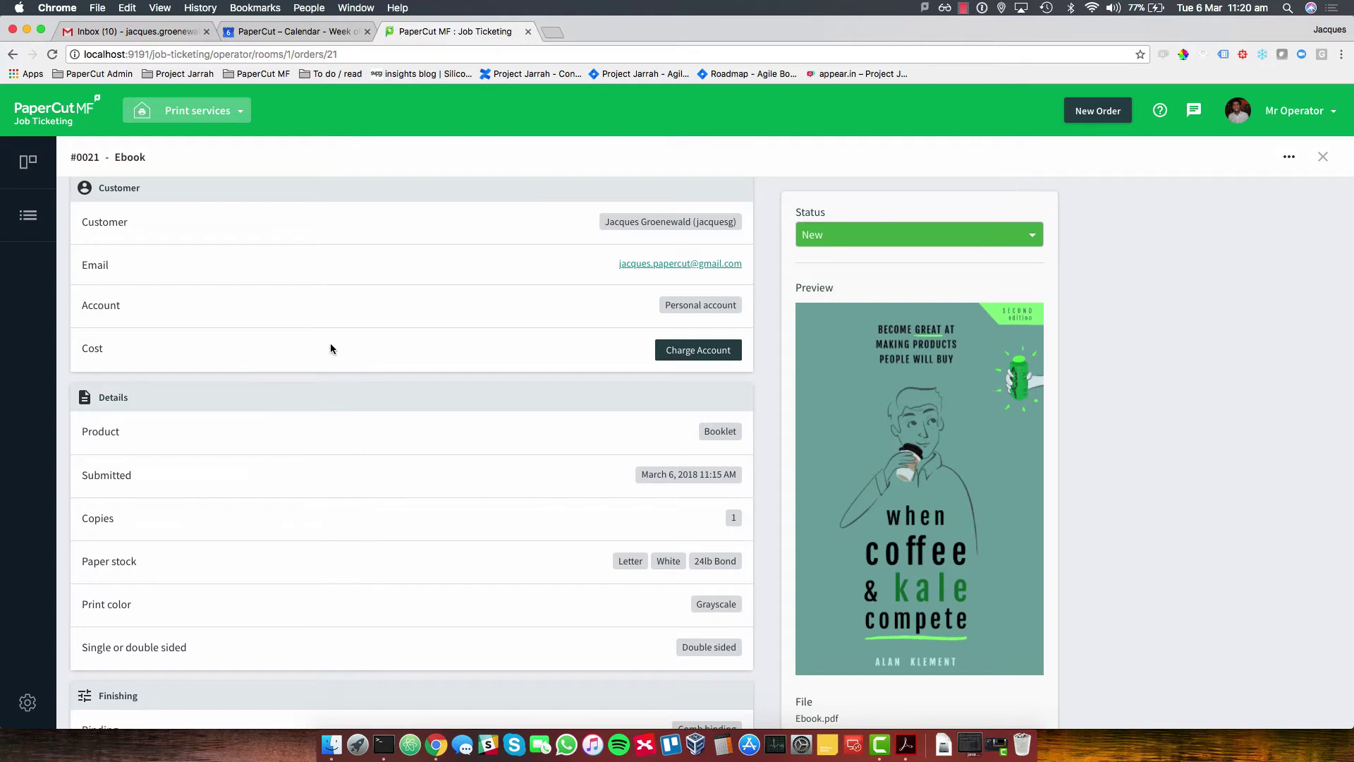
scroll(566, 345, down, 4)
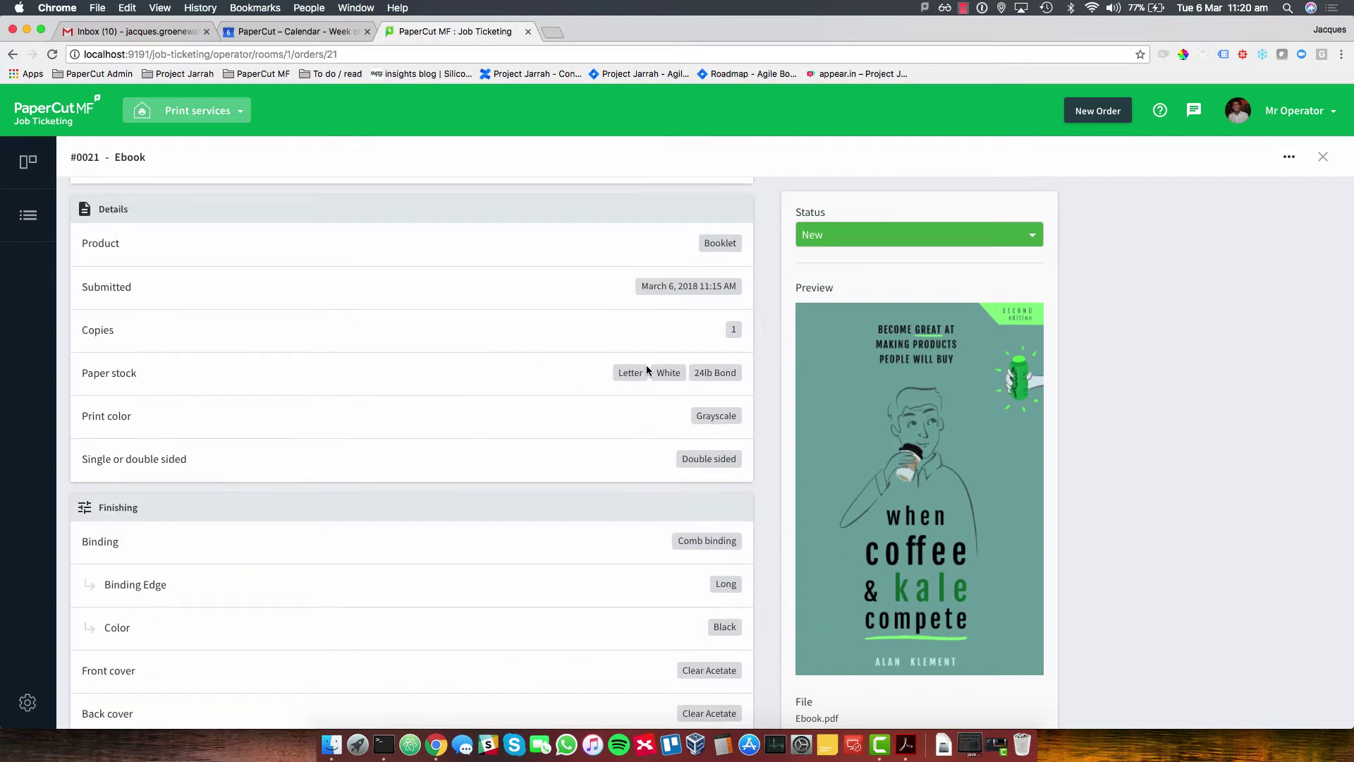
scroll(526, 465, down, 4)
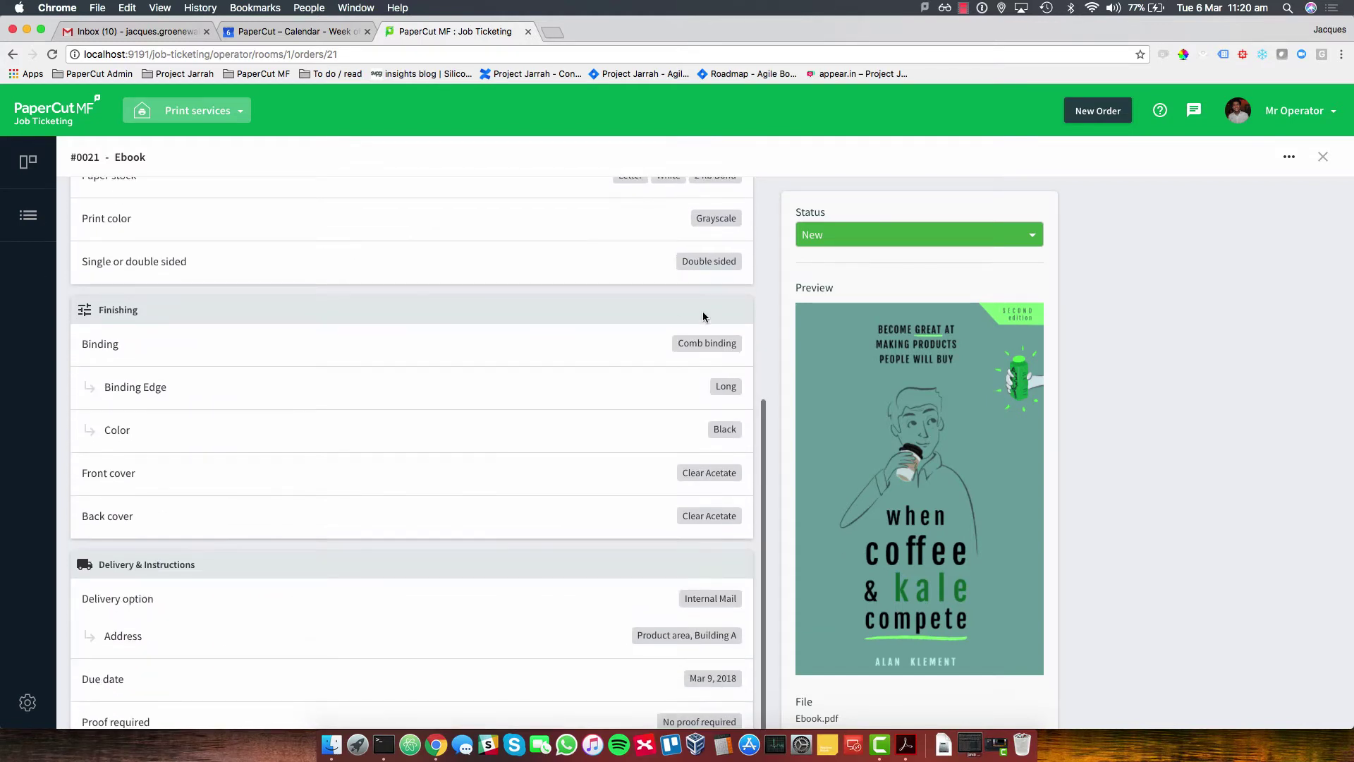
scroll(557, 390, down, 2)
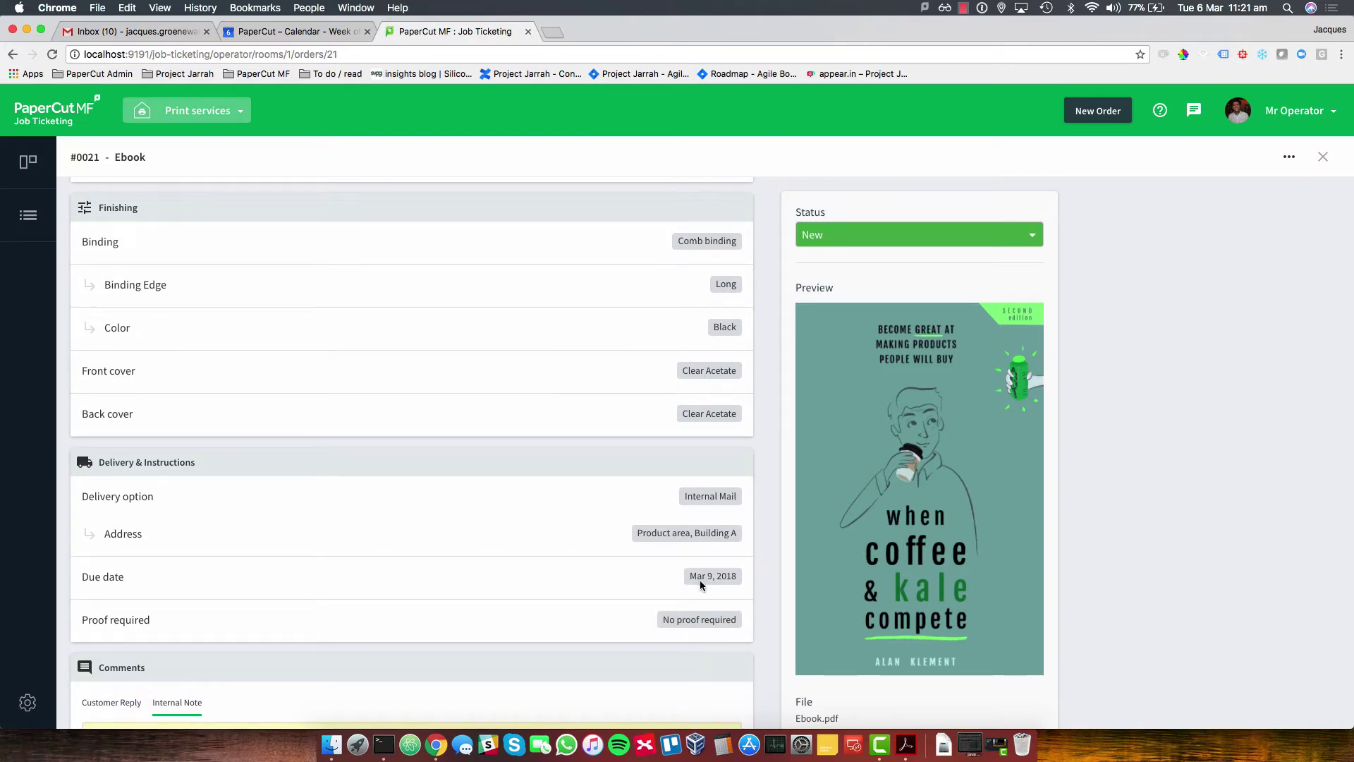
scroll(534, 547, down, 4)
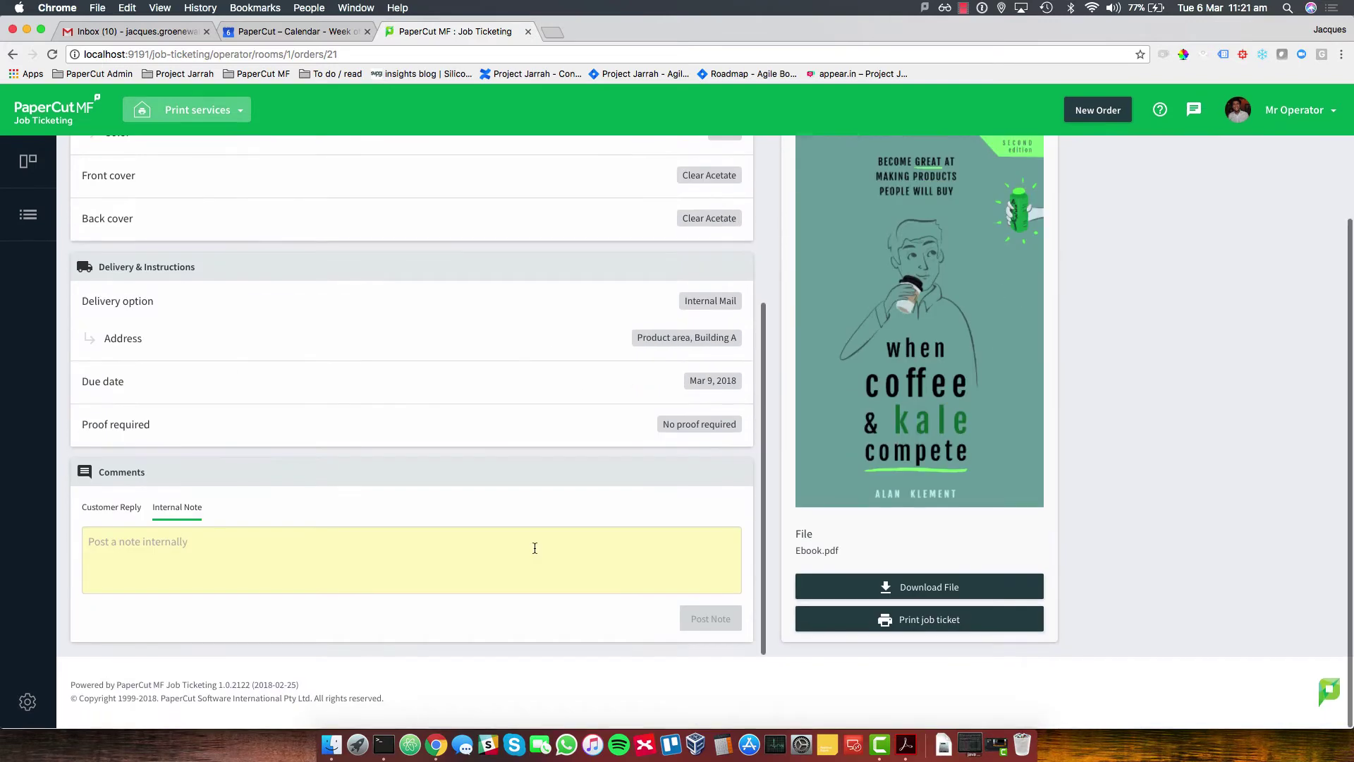
Step: Post the internal note 'Check stock of cover' on order #0021
click(195, 558)
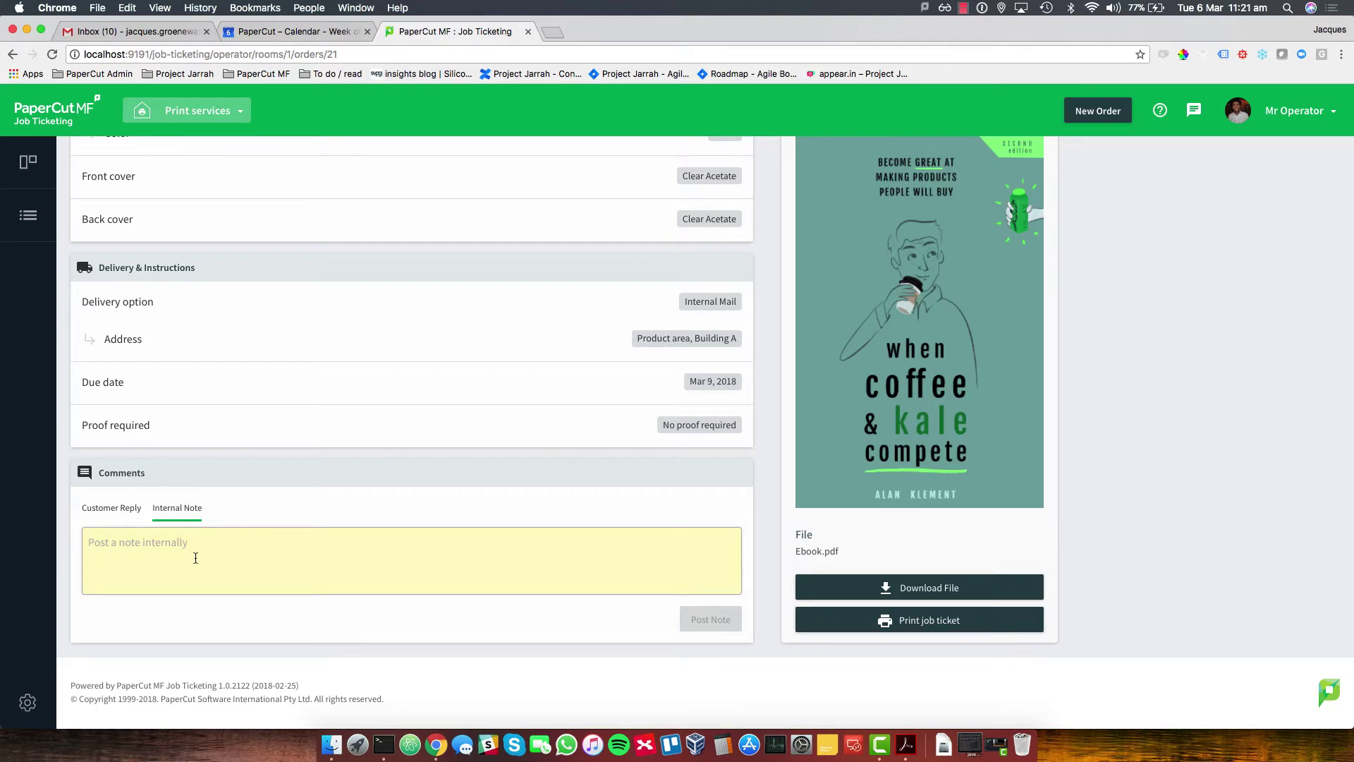
text(Check stock o)
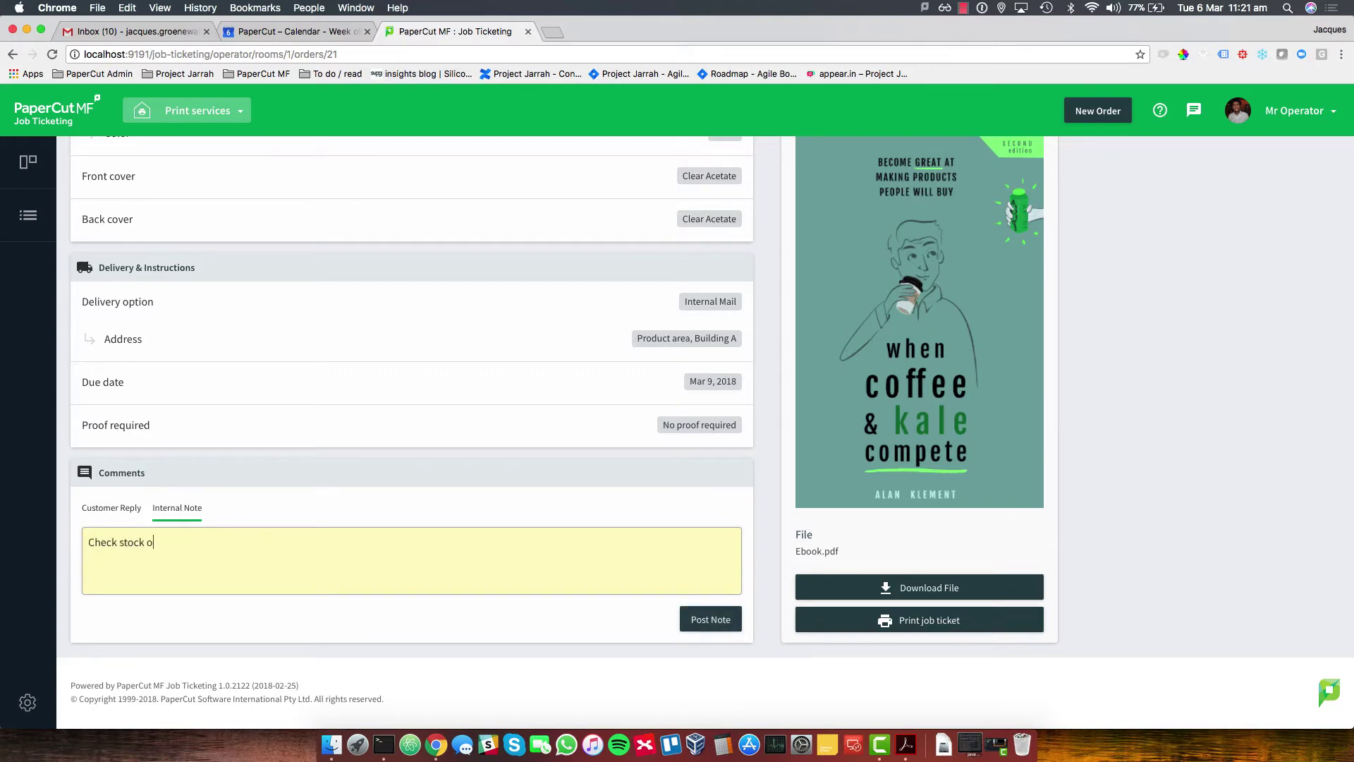
text(f cover)
click(726, 620)
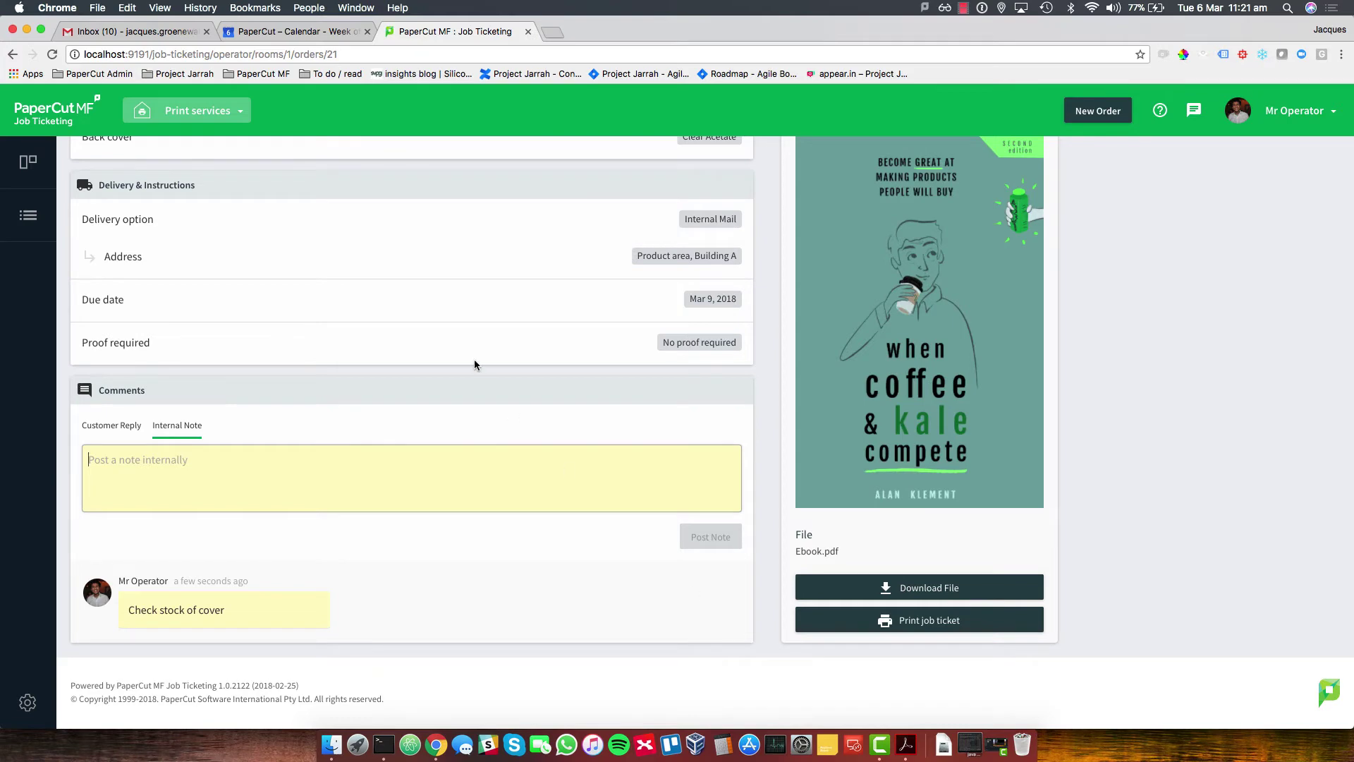
Step: Post a customer reply: out of clear covers, frosted by Friday or clear back Monday
click(112, 425)
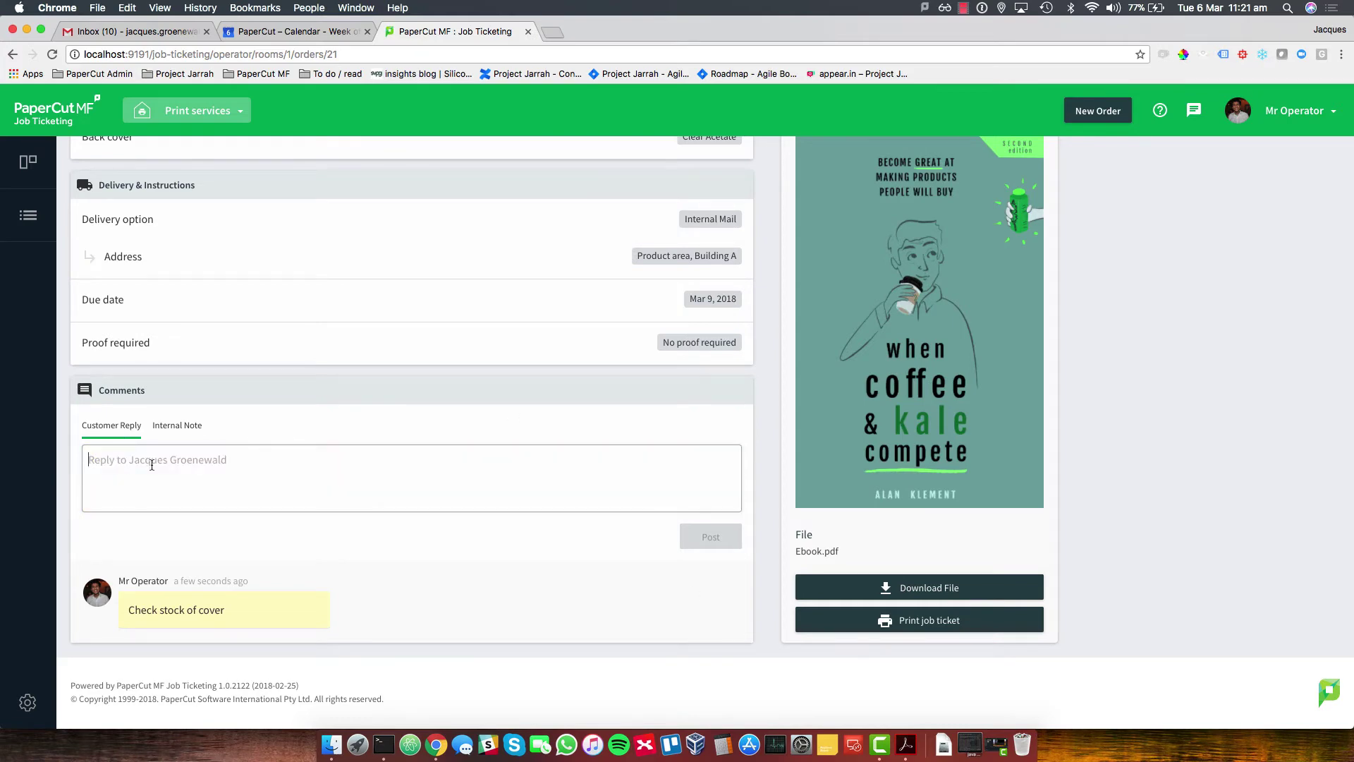
text(Hey Jacques)
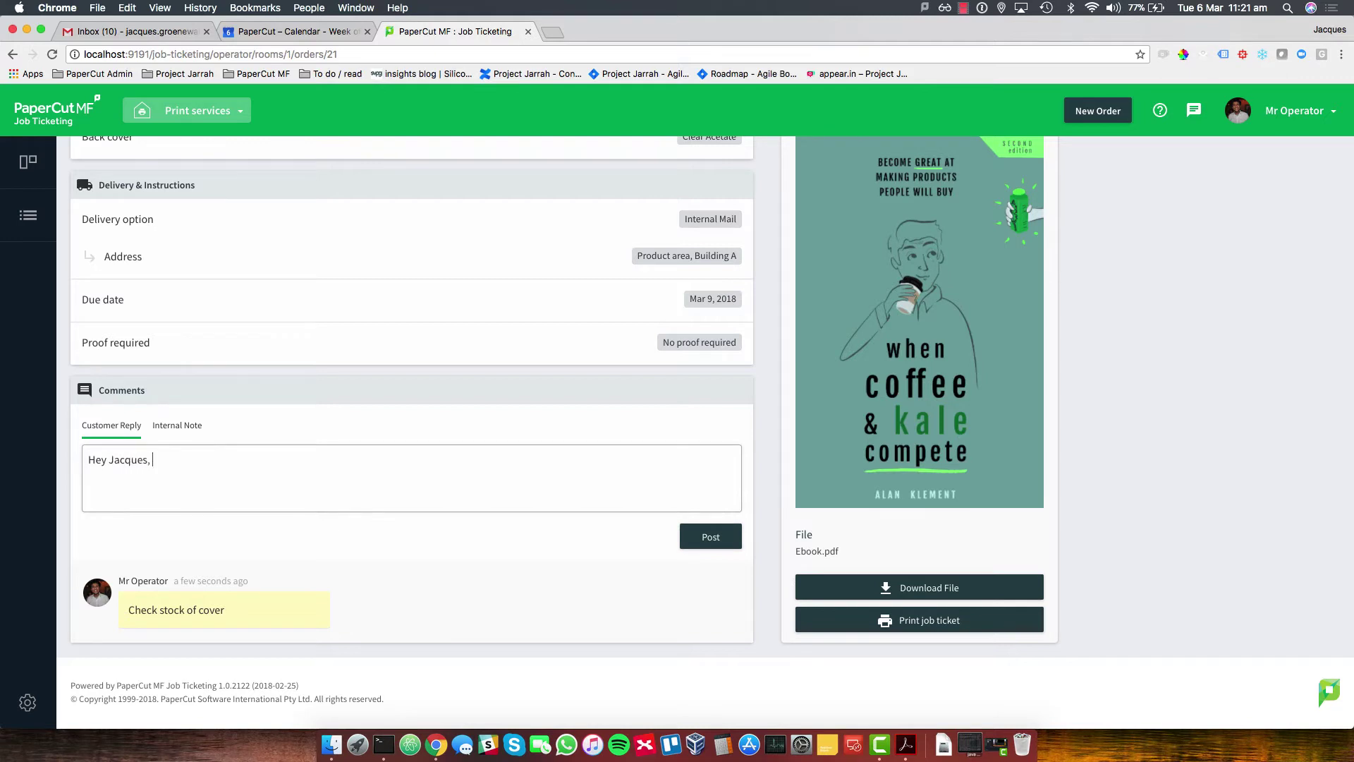
text(, I;m out of clear covers.)
click(157, 460)
key(BackSpace)
text('m out of clear covers. Can do frosted by Friday else)
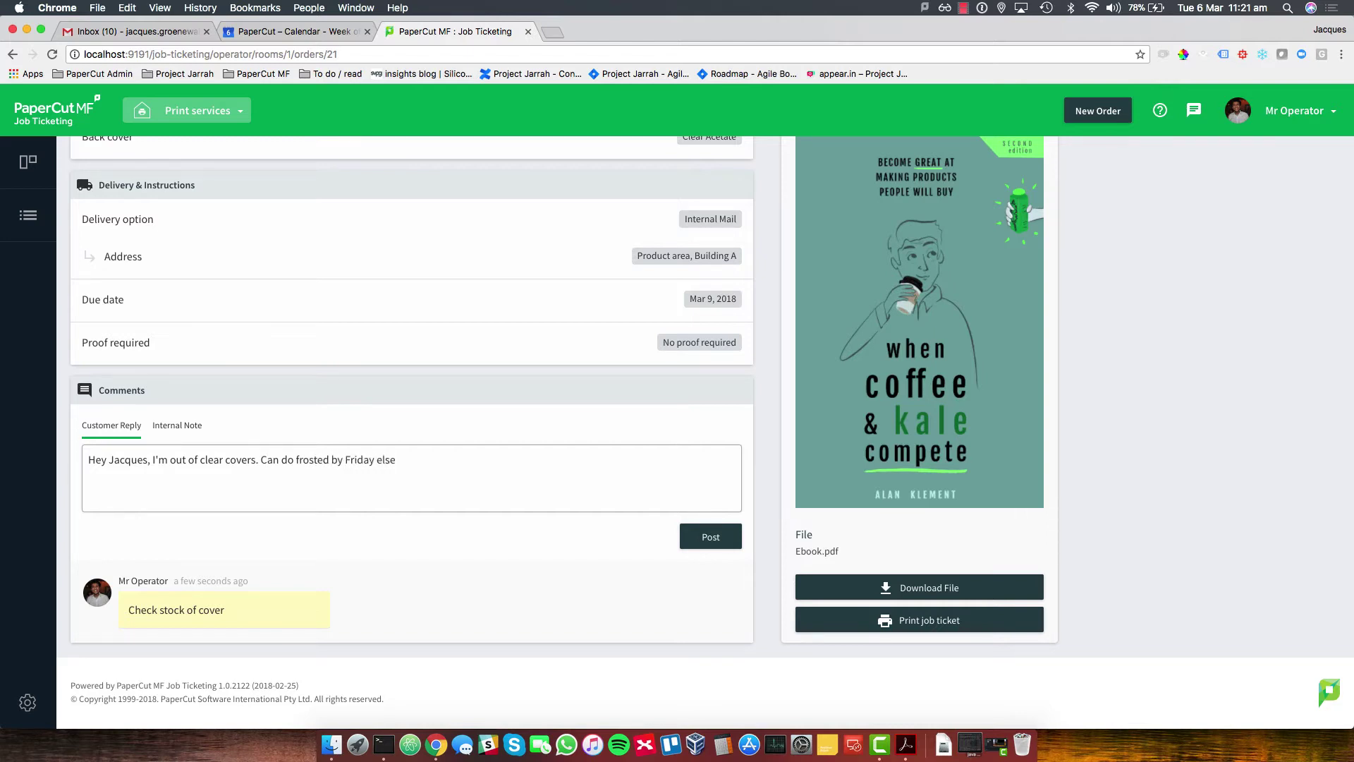
text( Clear is back for Monday)
click(714, 536)
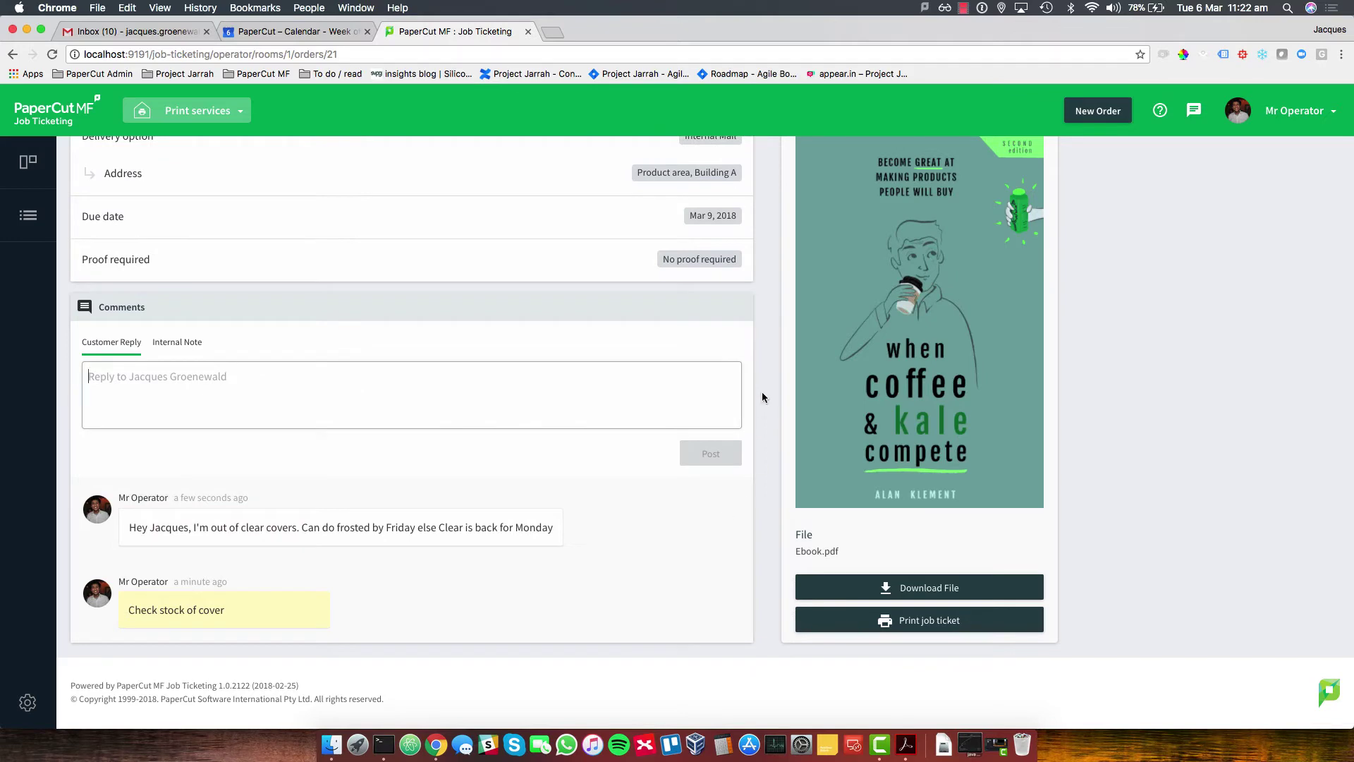
Step: Drag the #0021 Ebook card into the Waiting on customer column on the workflow board
scroll(761, 392, up, 15)
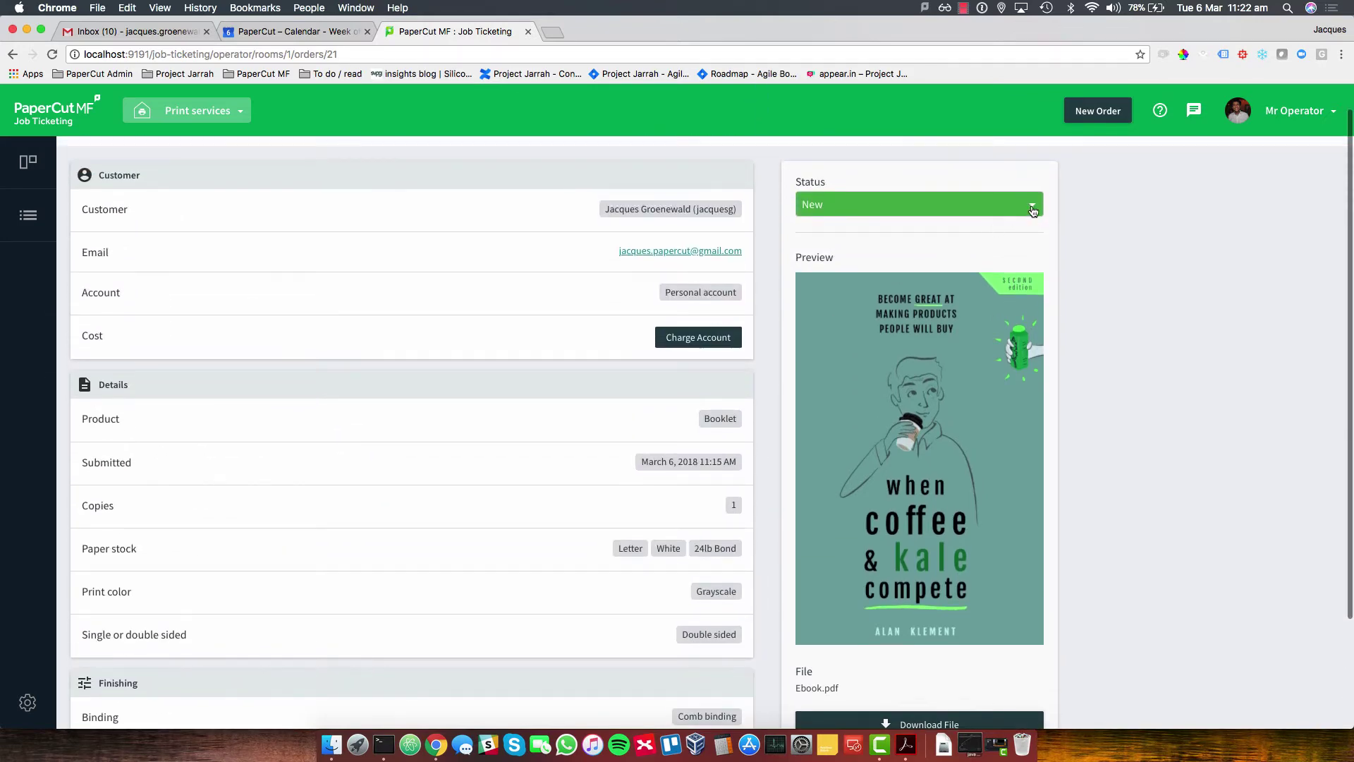
click(1033, 209)
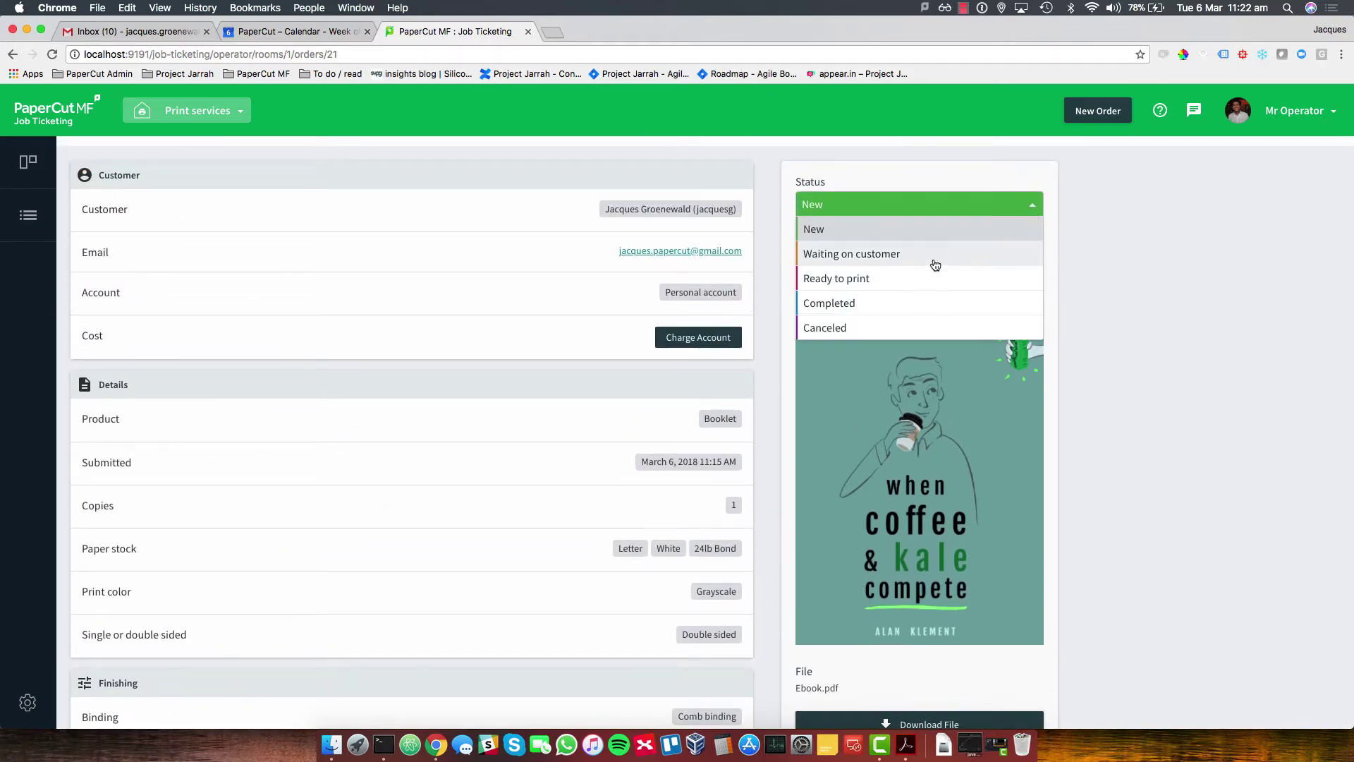
click(1136, 249)
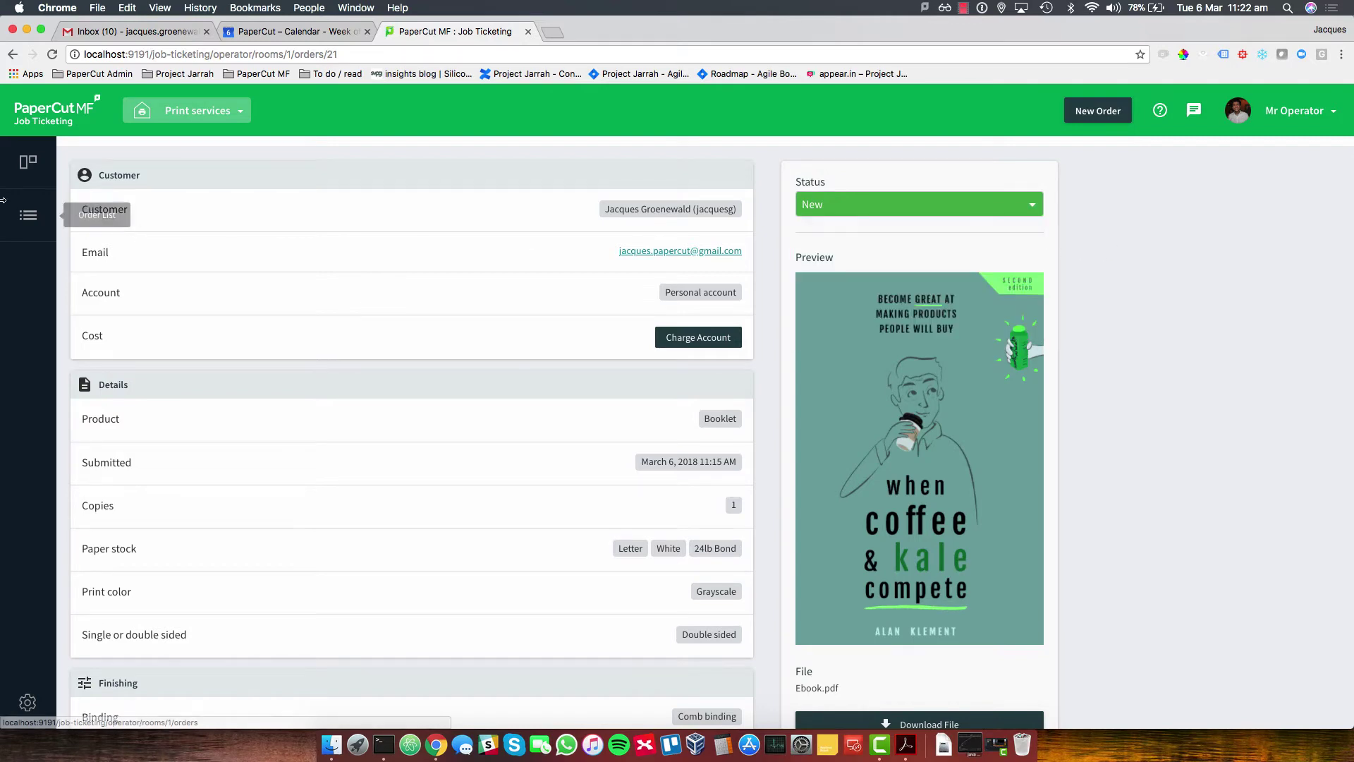
click(37, 167)
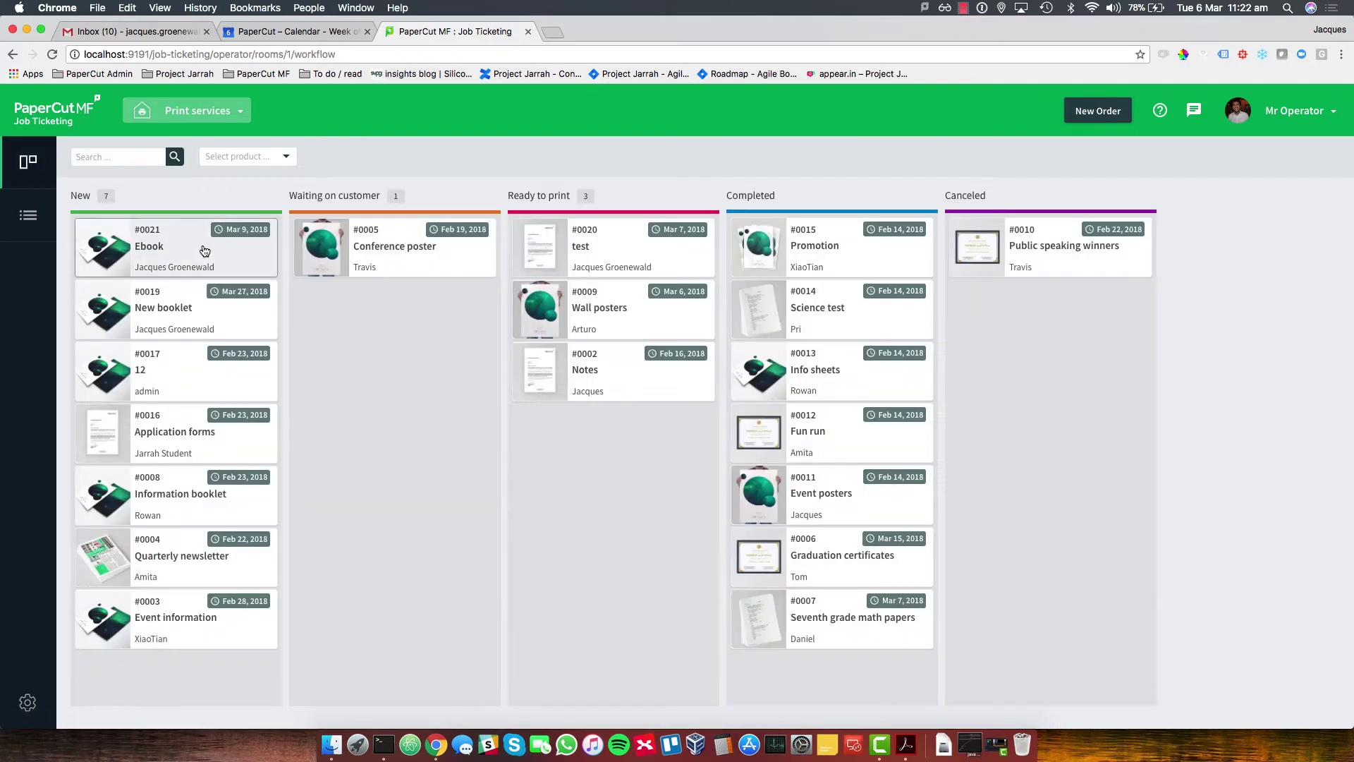
drag(146, 248, 367, 251)
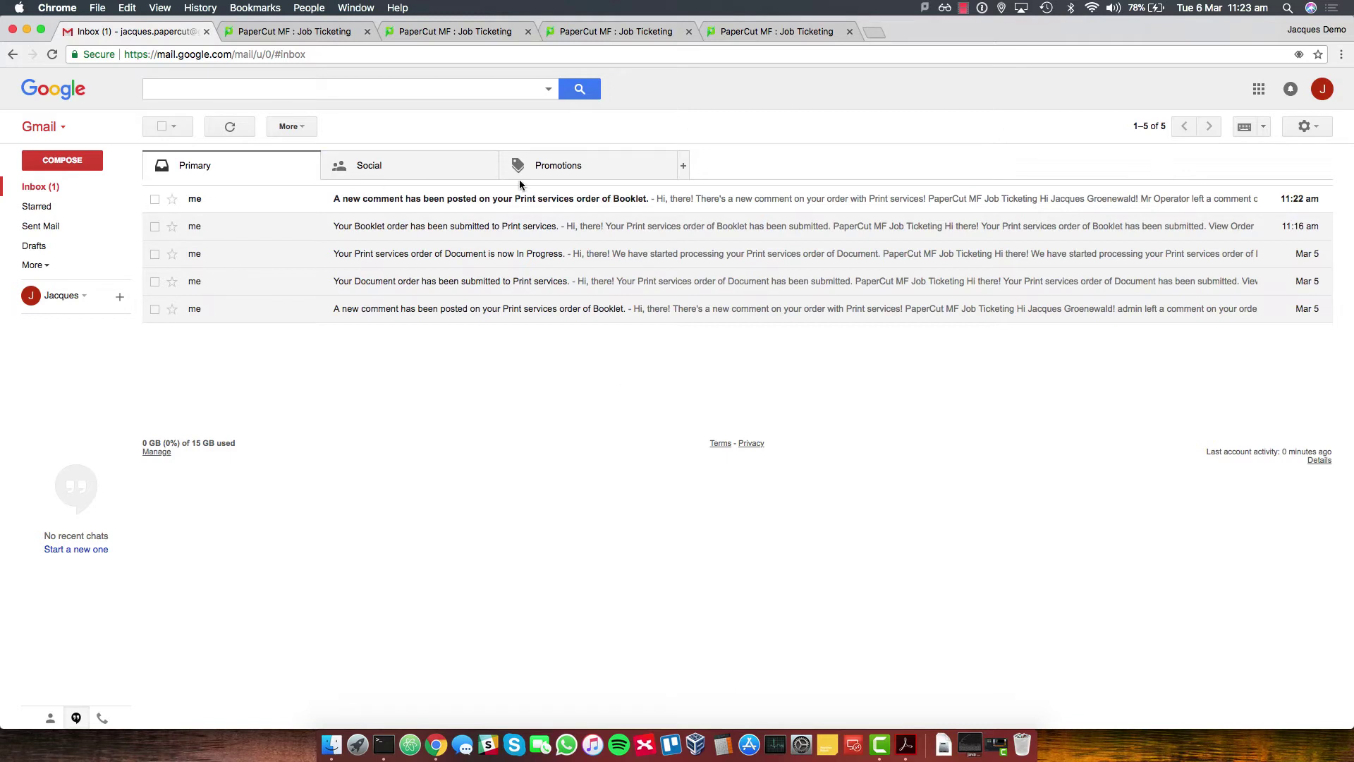
Step: Open the top Gmail notification about a new comment on the Booklet order
click(197, 202)
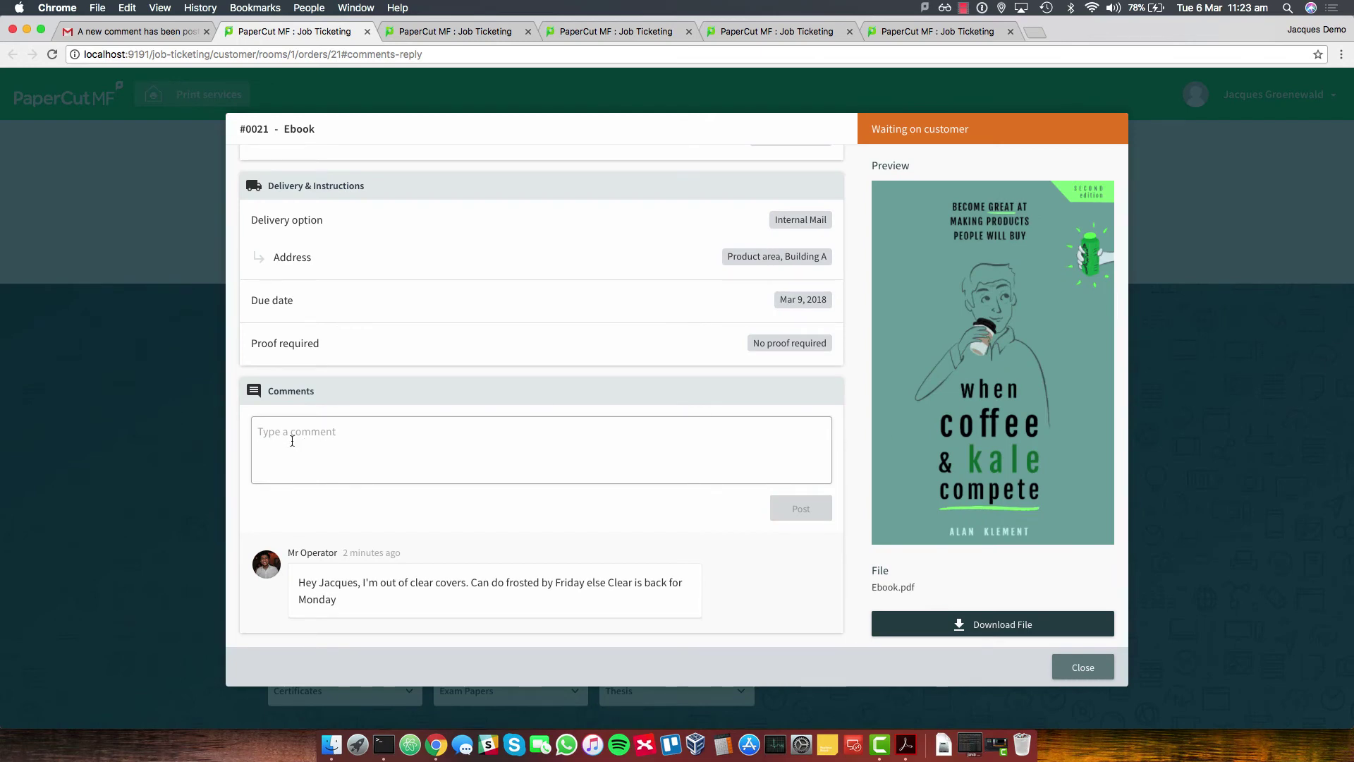
Step: Post 'Frosted for Friday will be good, thanks!' as the customer's reply, fixing the typos
text(M)
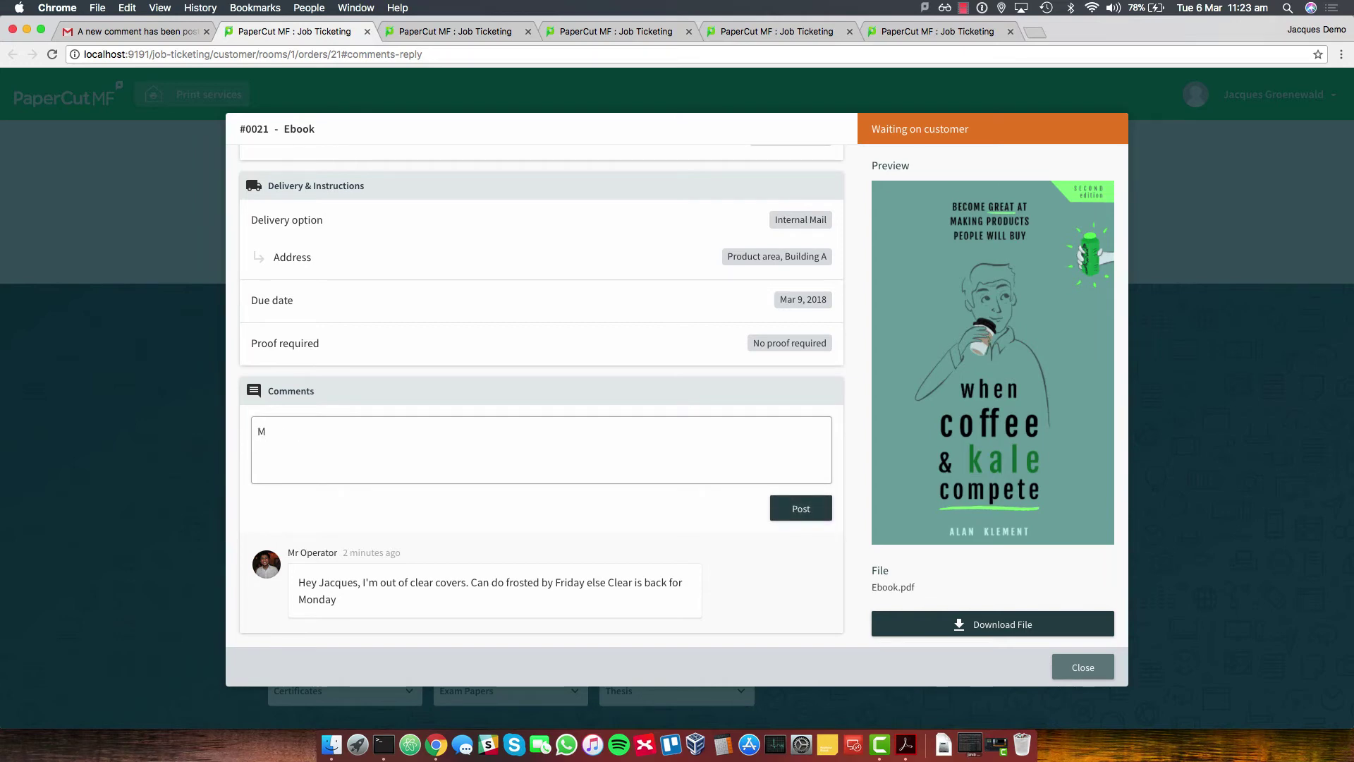
key(BackSpace)
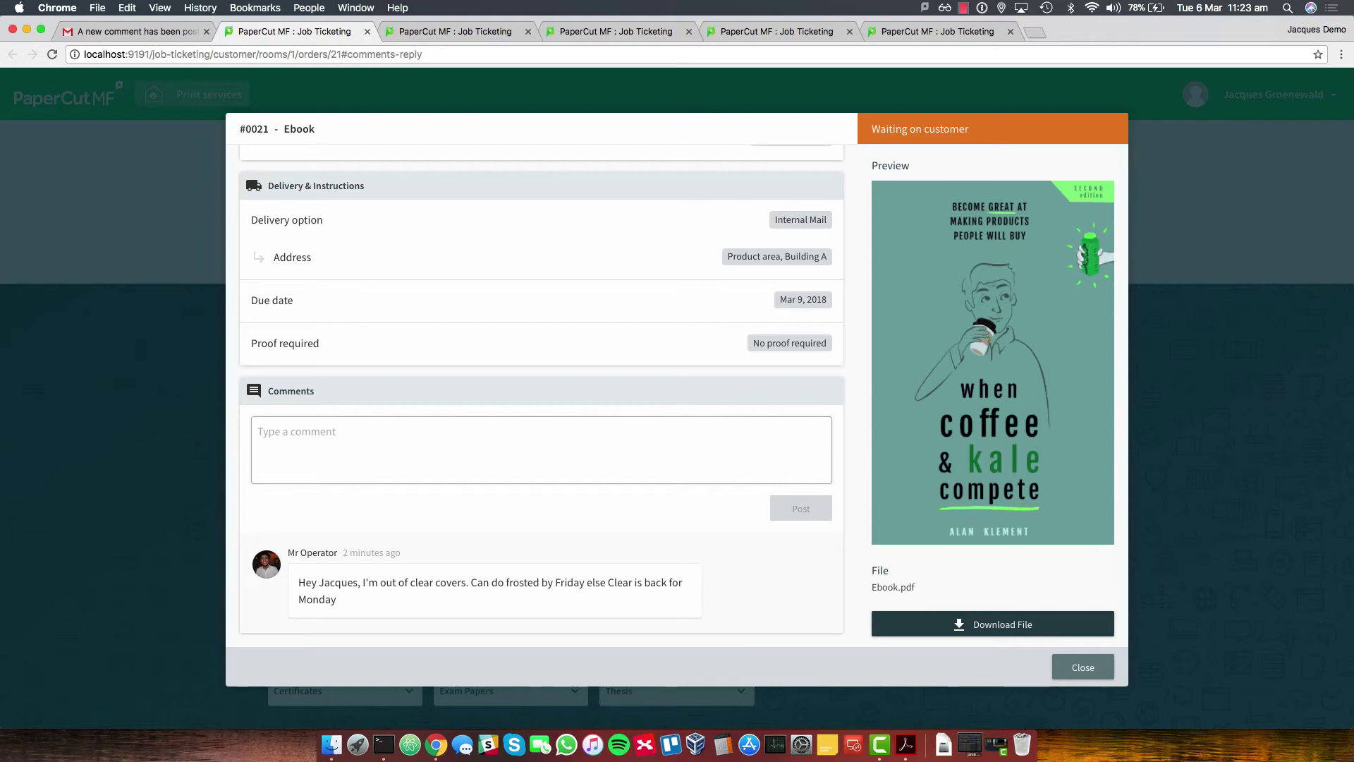
text(FL)
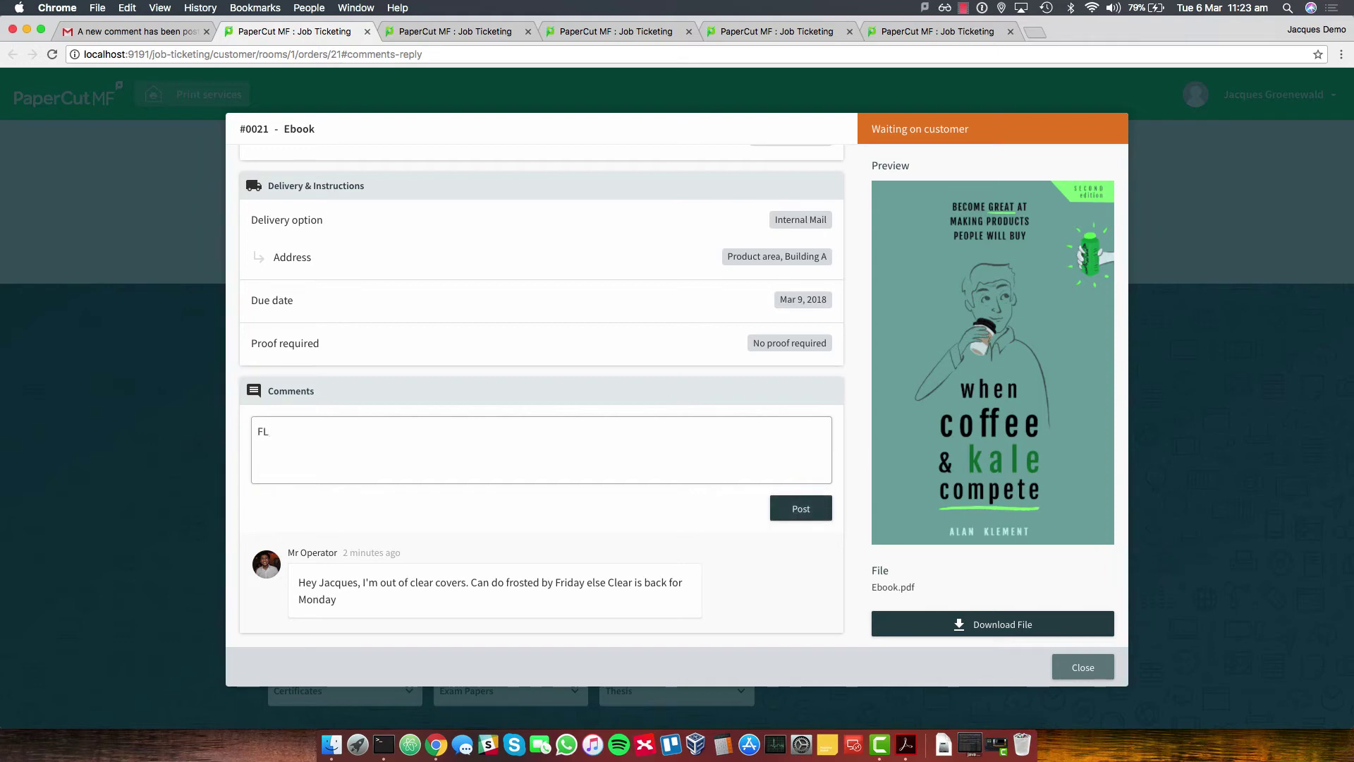
key(BackSpace)
text(rosted for Fridfay will be gooid, thanks!)
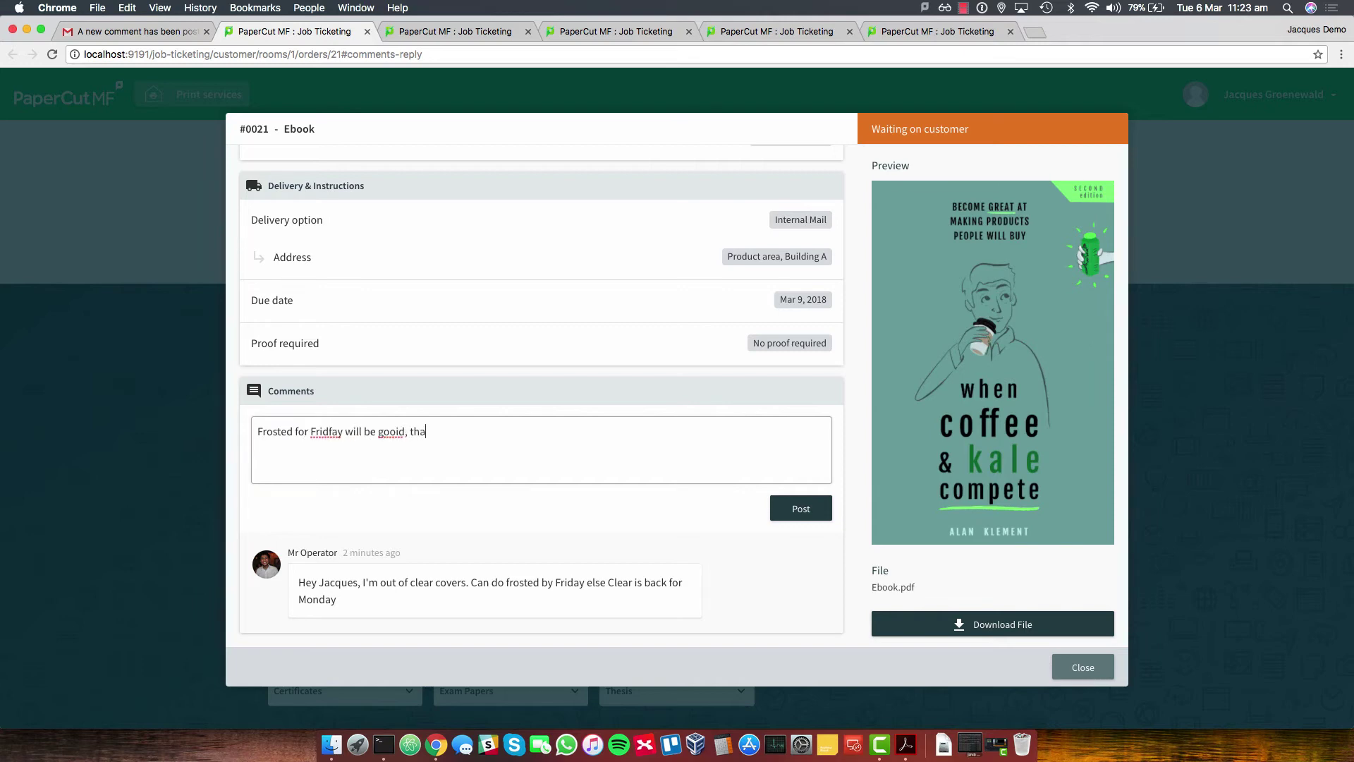
click(333, 435)
key(BackSpace)
click(396, 435)
key(BackSpace)
click(794, 510)
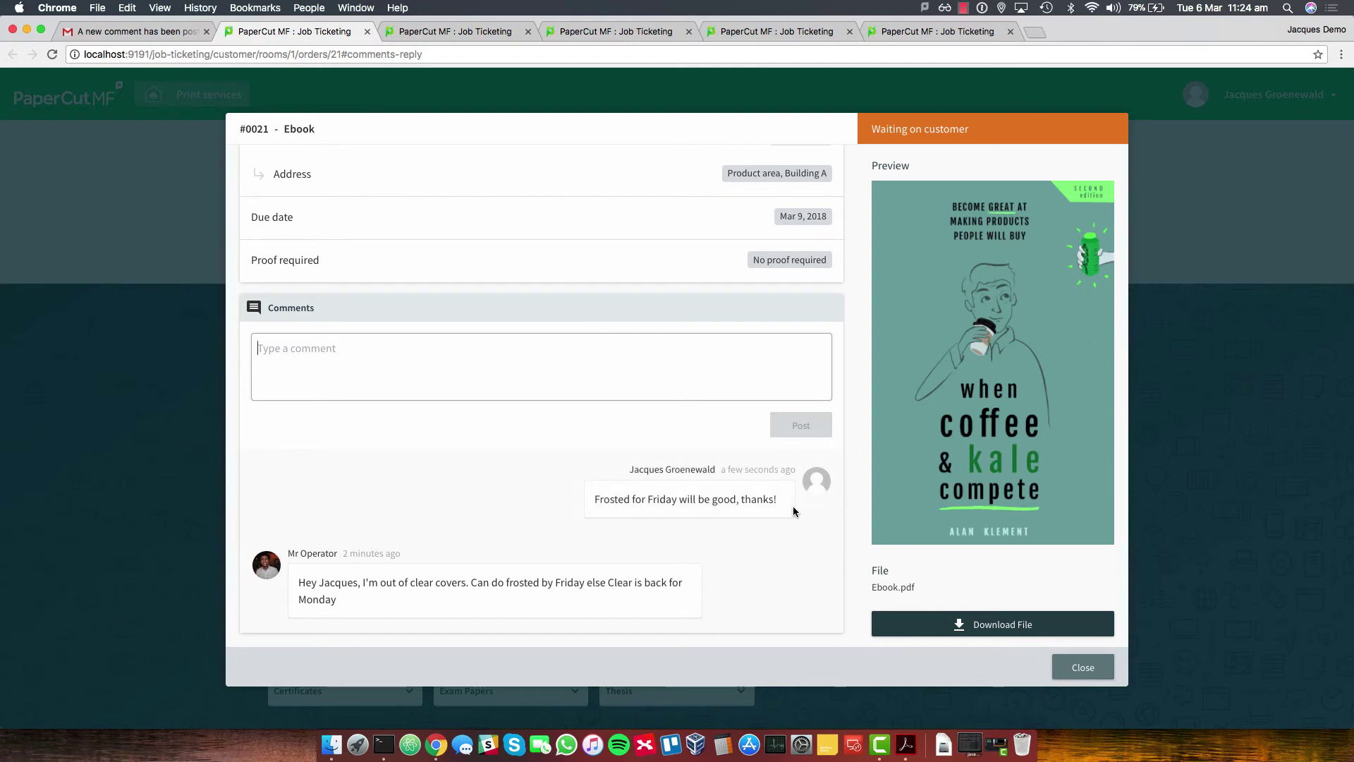
Step: Close the customer view, then reopen the #0021 Ebook order and scroll through its comments
click(1089, 671)
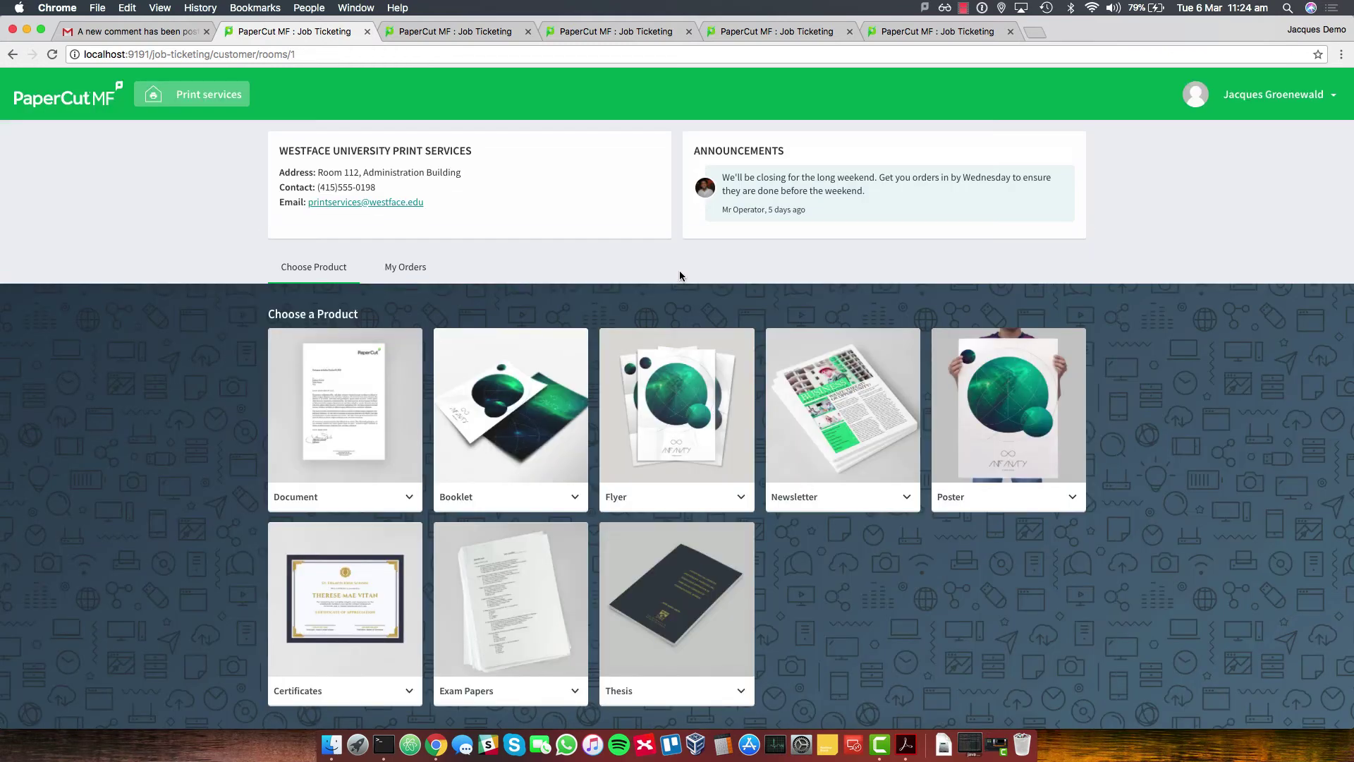
click(130, 31)
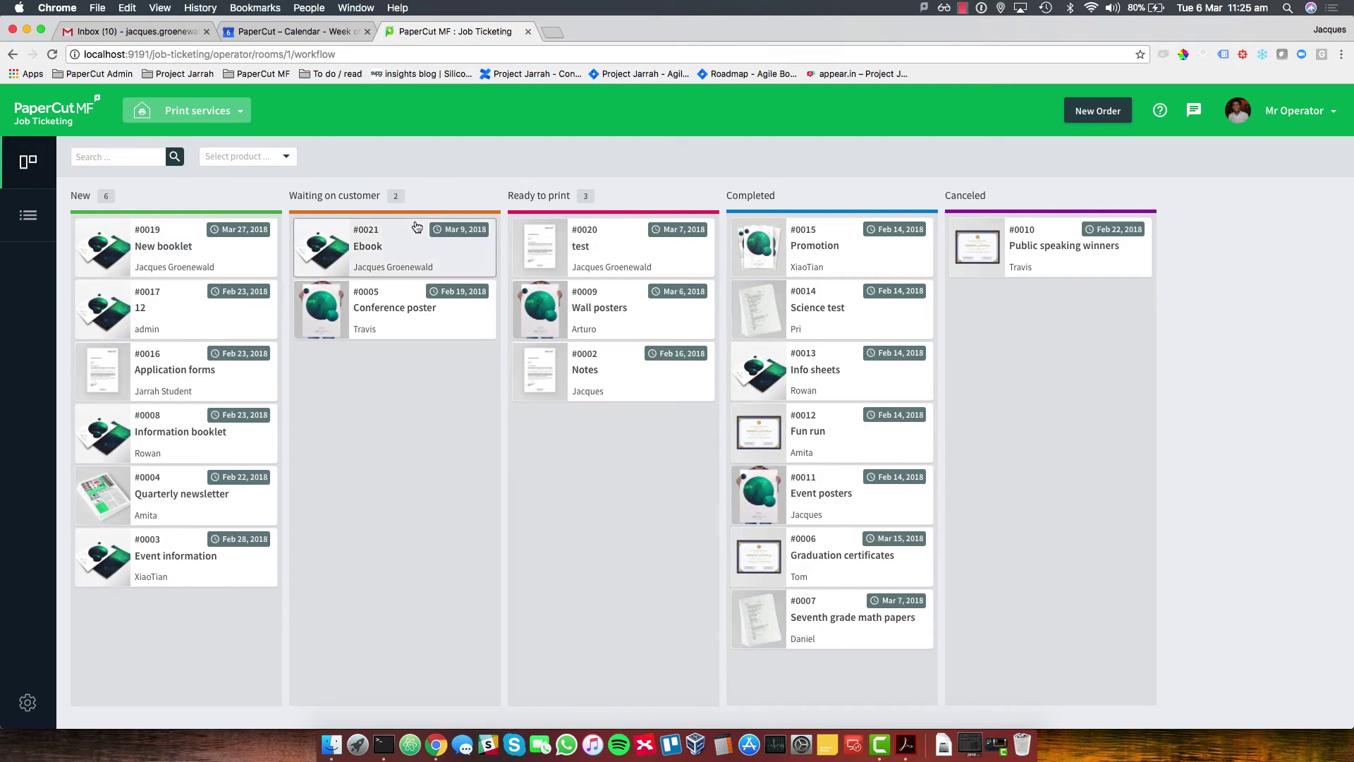
click(382, 253)
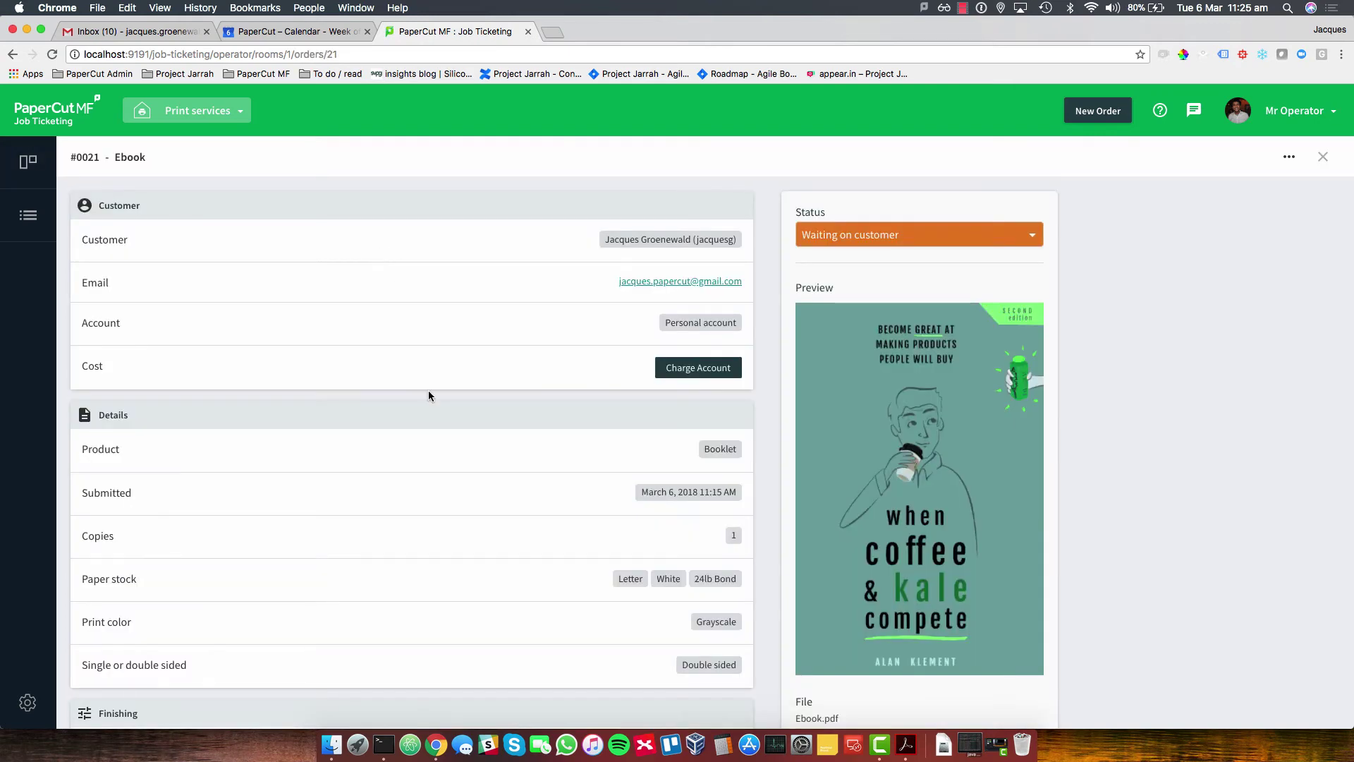
scroll(429, 394, down, 10)
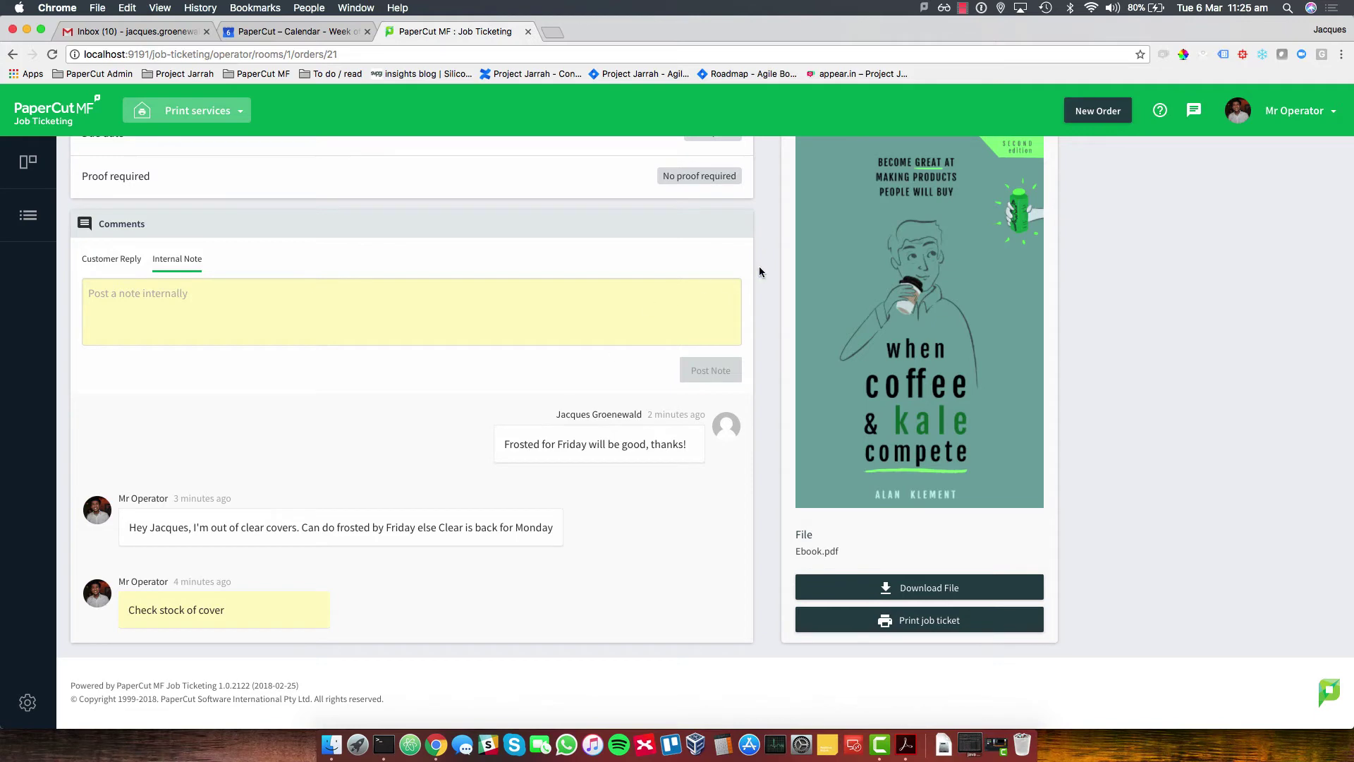
scroll(759, 265, up, 15)
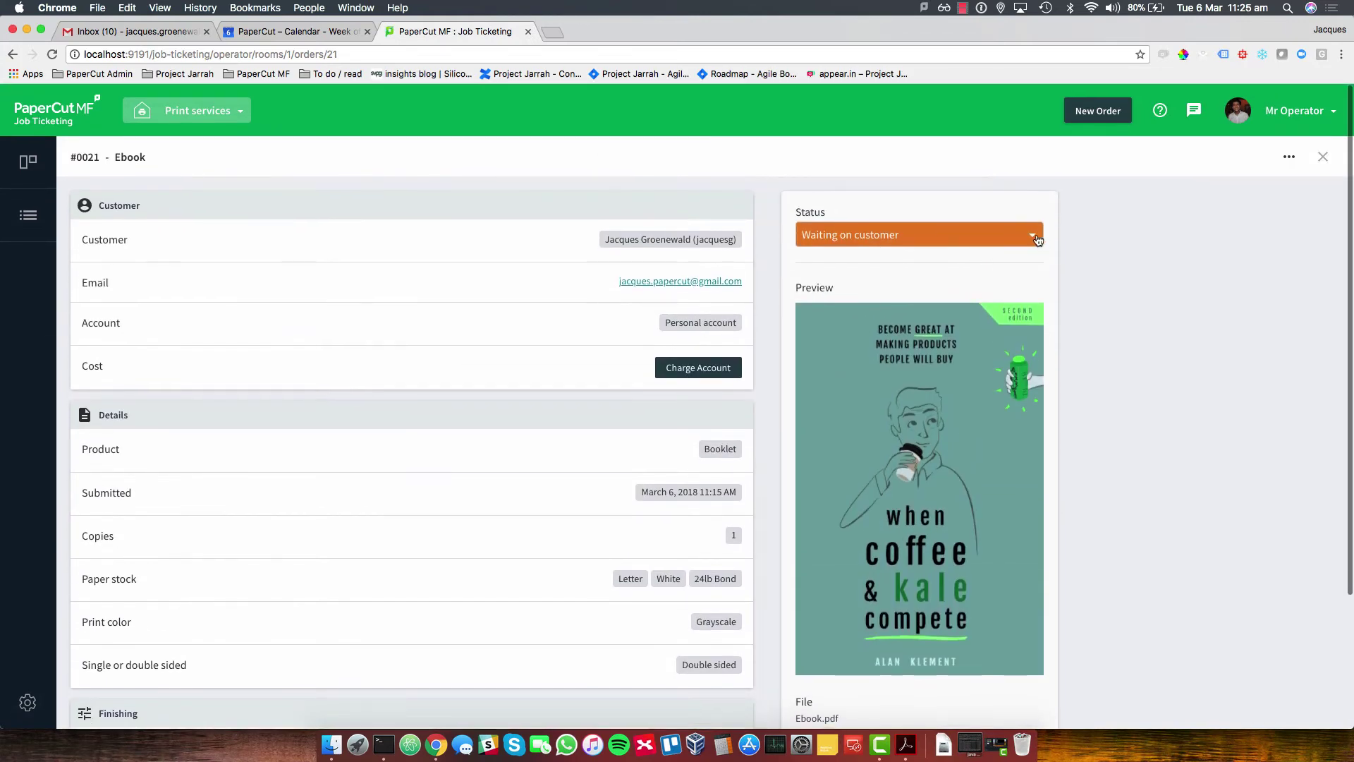
Step: Set order #0021 to Ready to print and charge the customer's account $20
click(1035, 239)
click(910, 308)
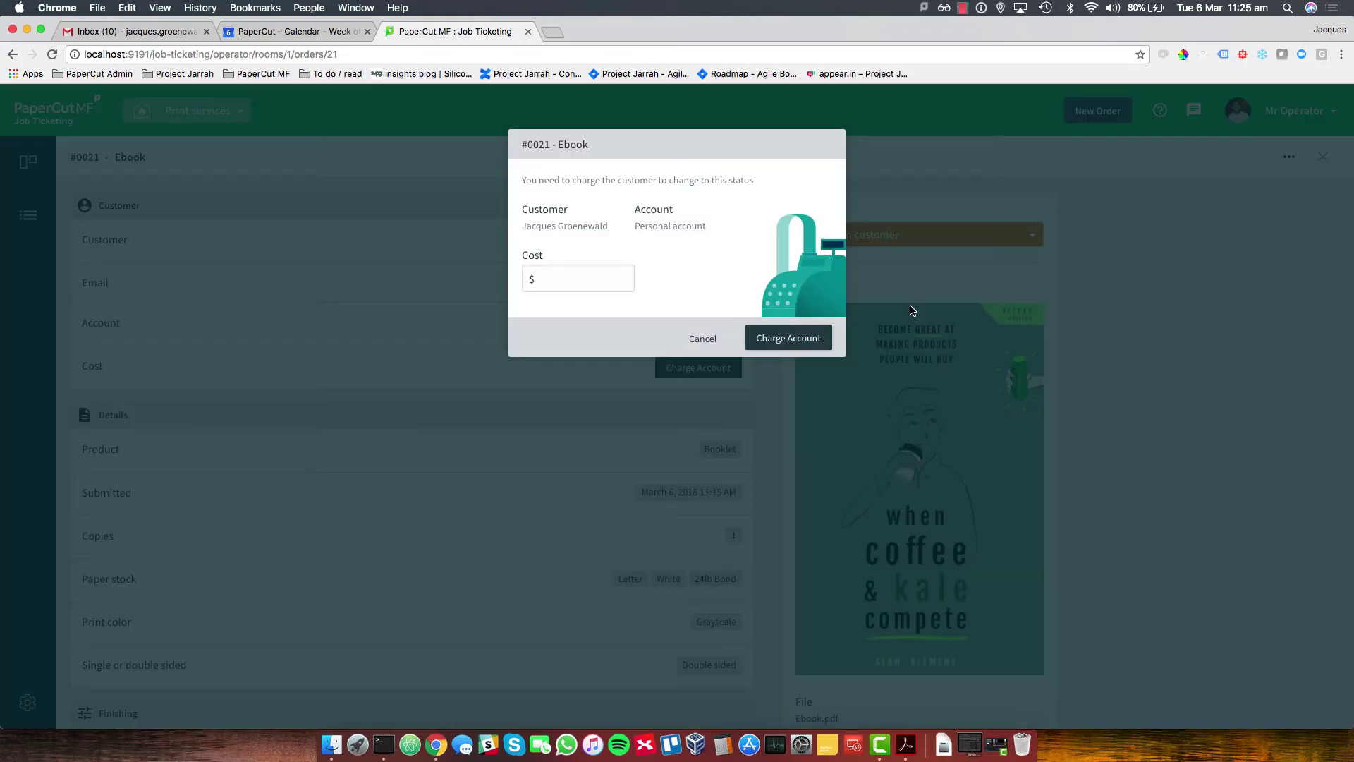
click(596, 281)
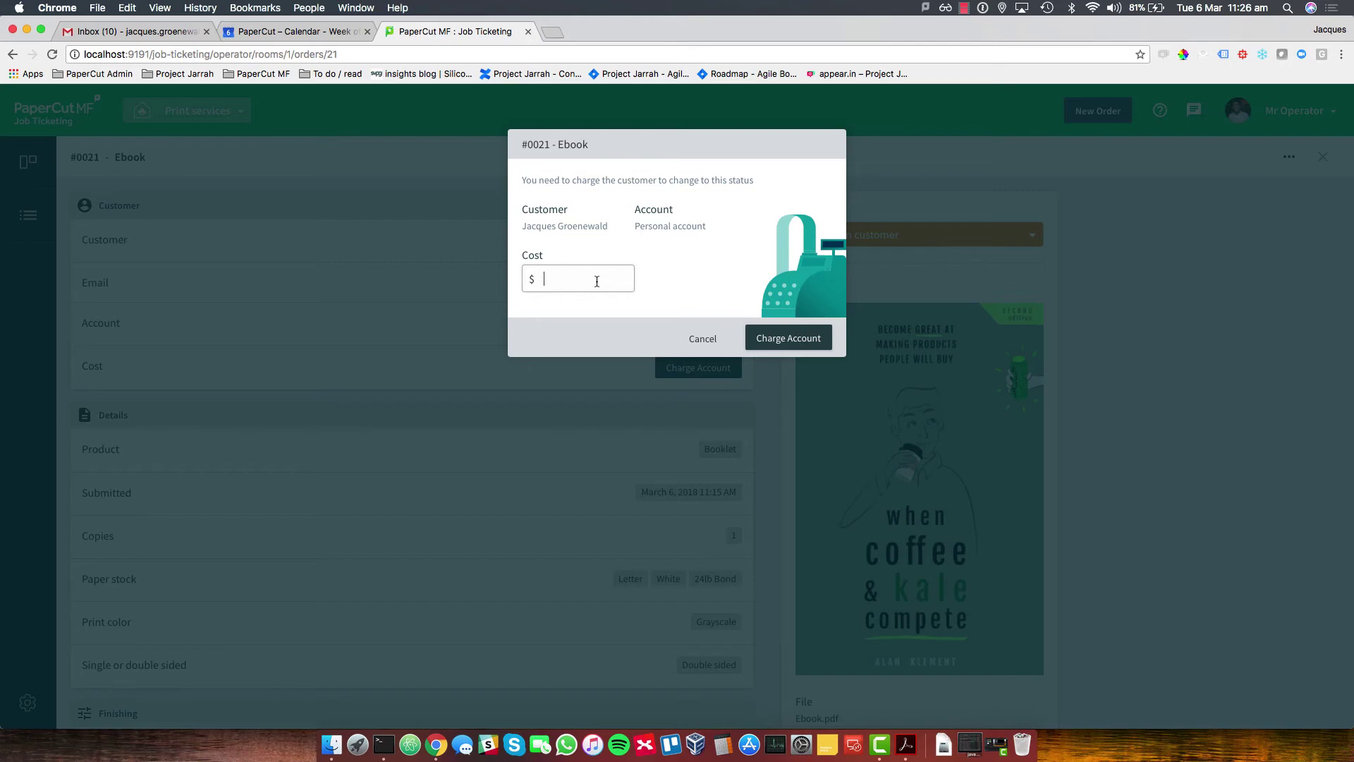
text(20)
click(799, 338)
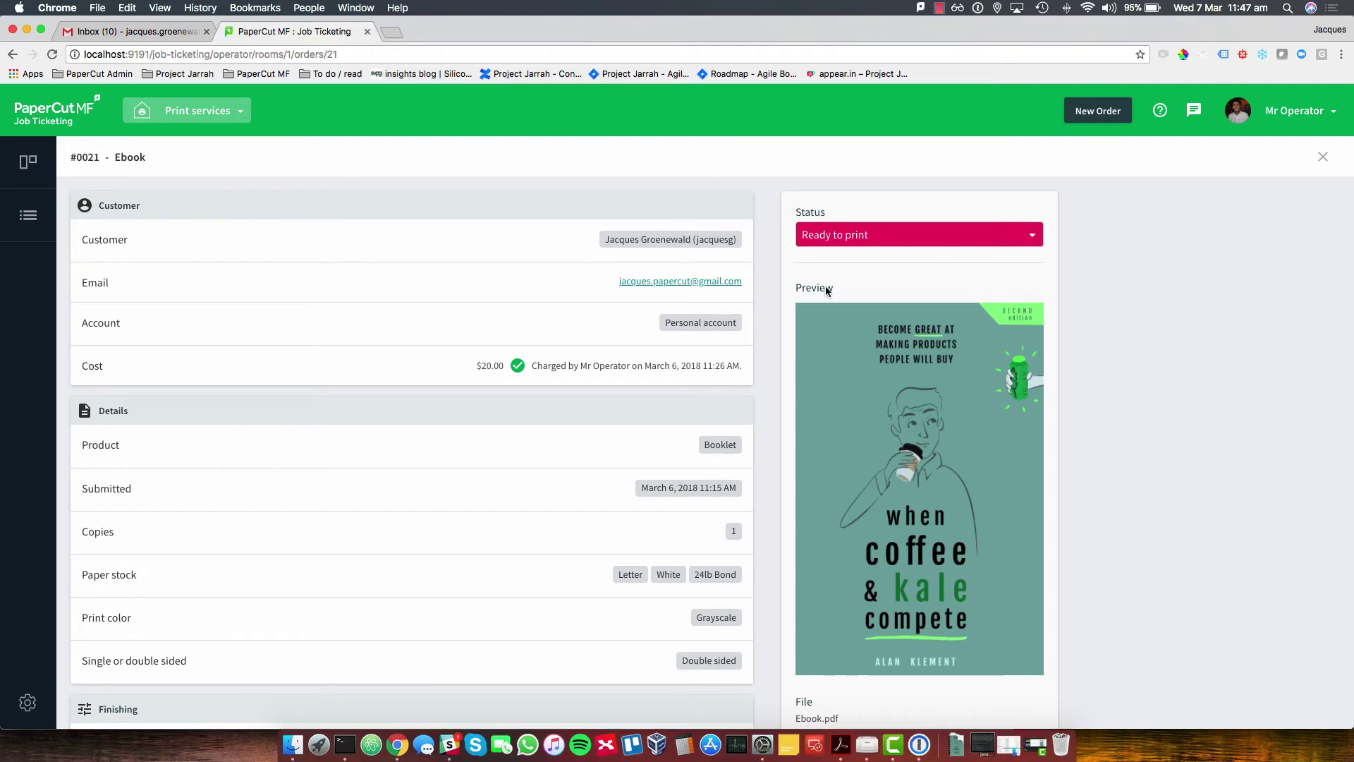
Step: Print the #0021 job ticket on the Production printer
scroll(826, 290, down, 5)
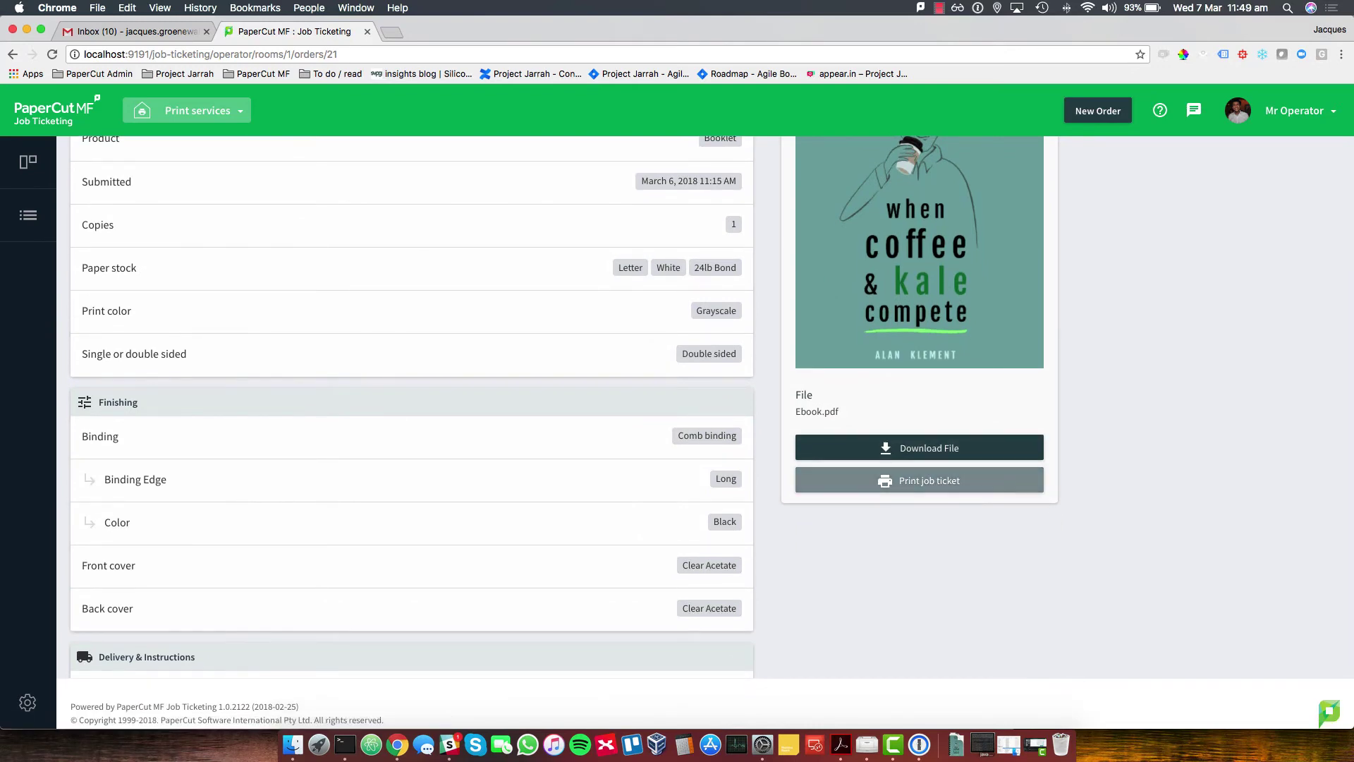
click(929, 479)
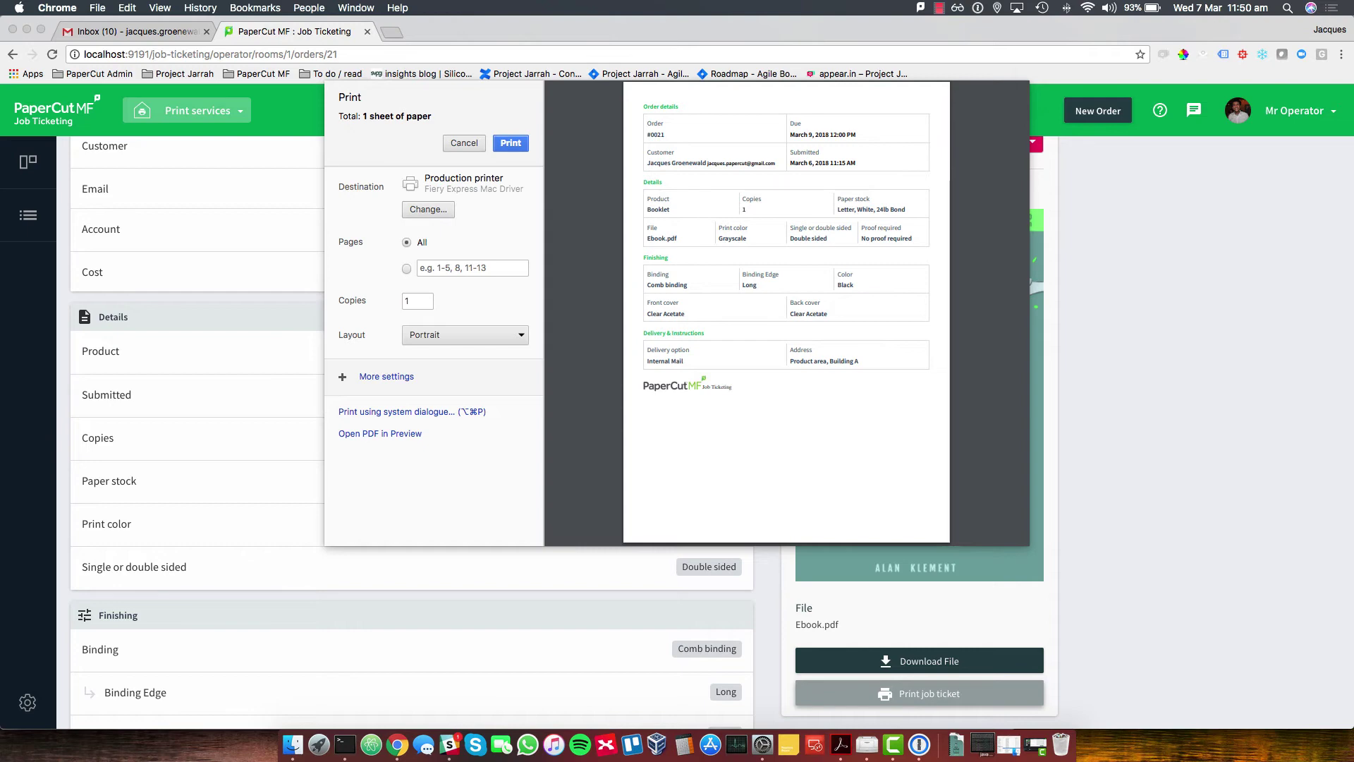
key(Return)
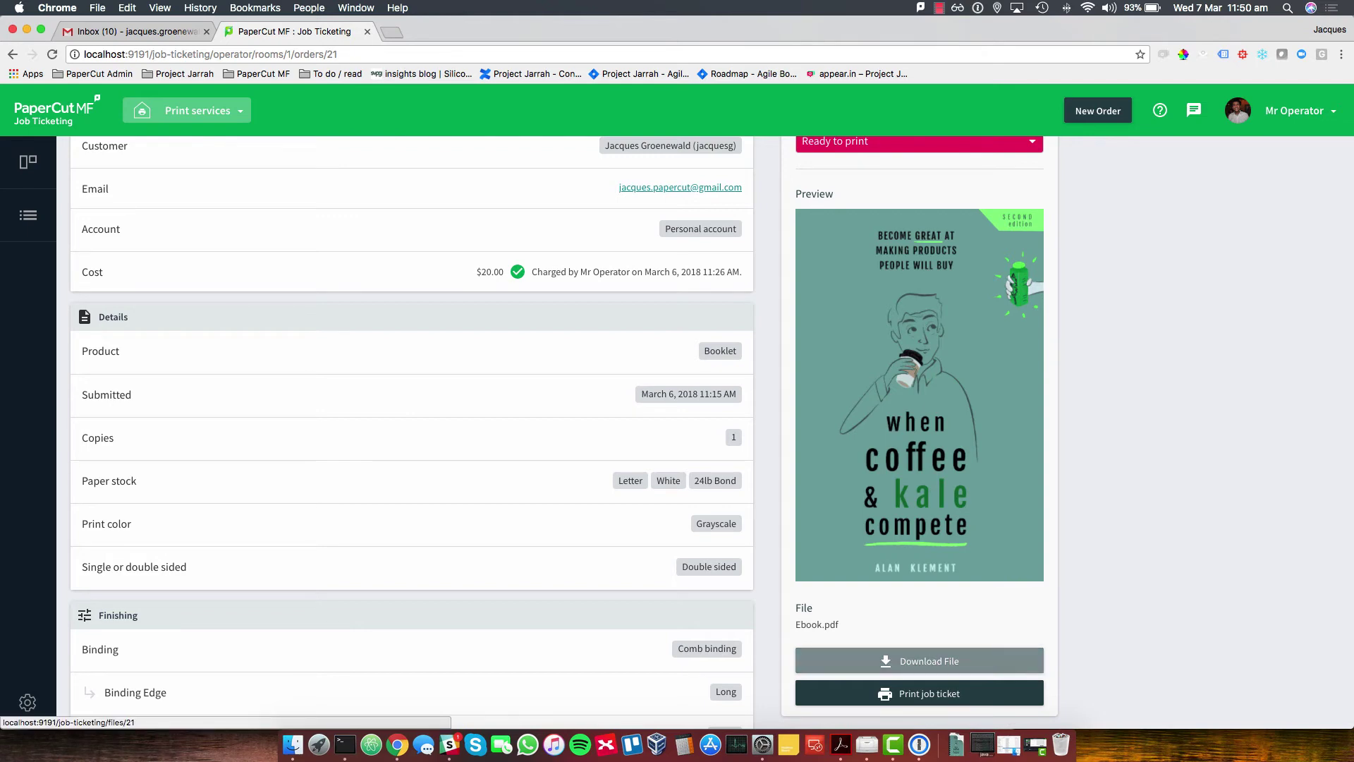
Step: Download and open Ebook.pdf, then bring up the system print dialog for it
click(929, 661)
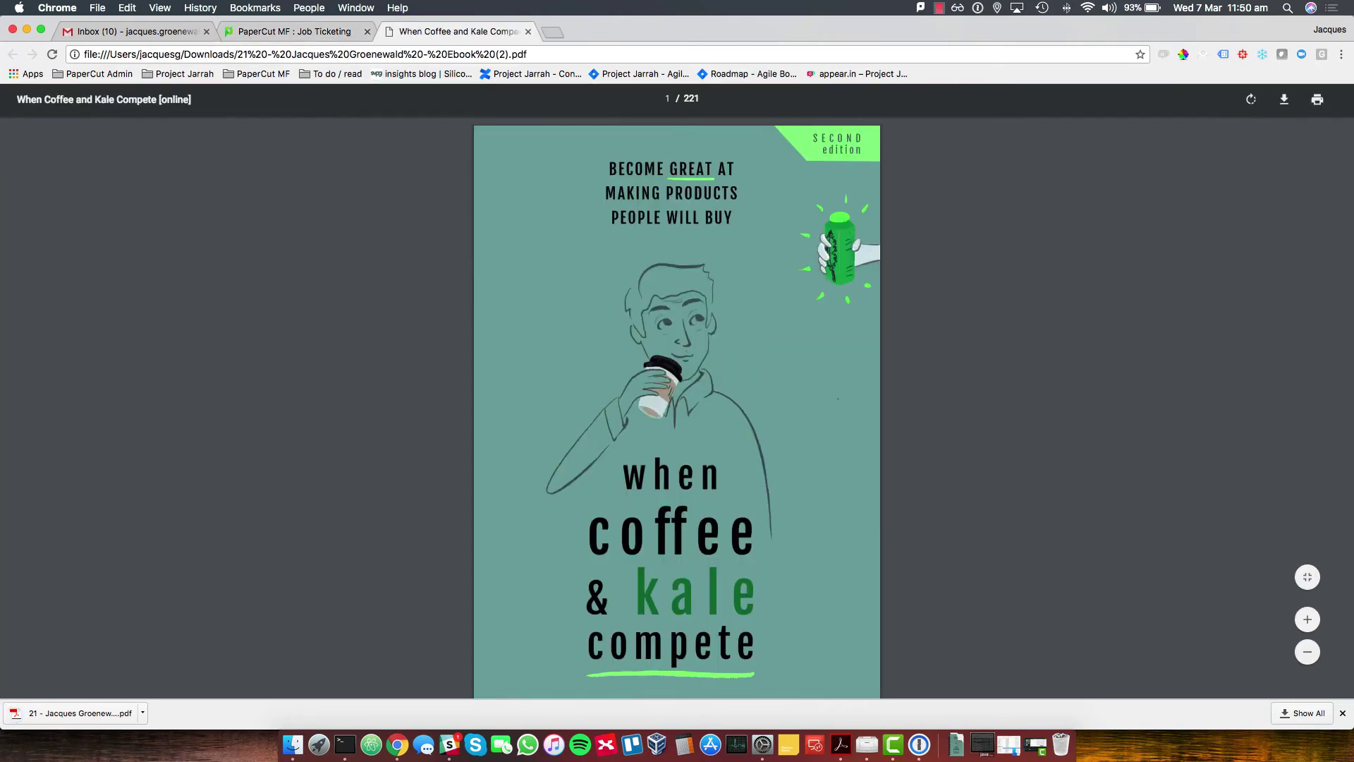
key(super+p)
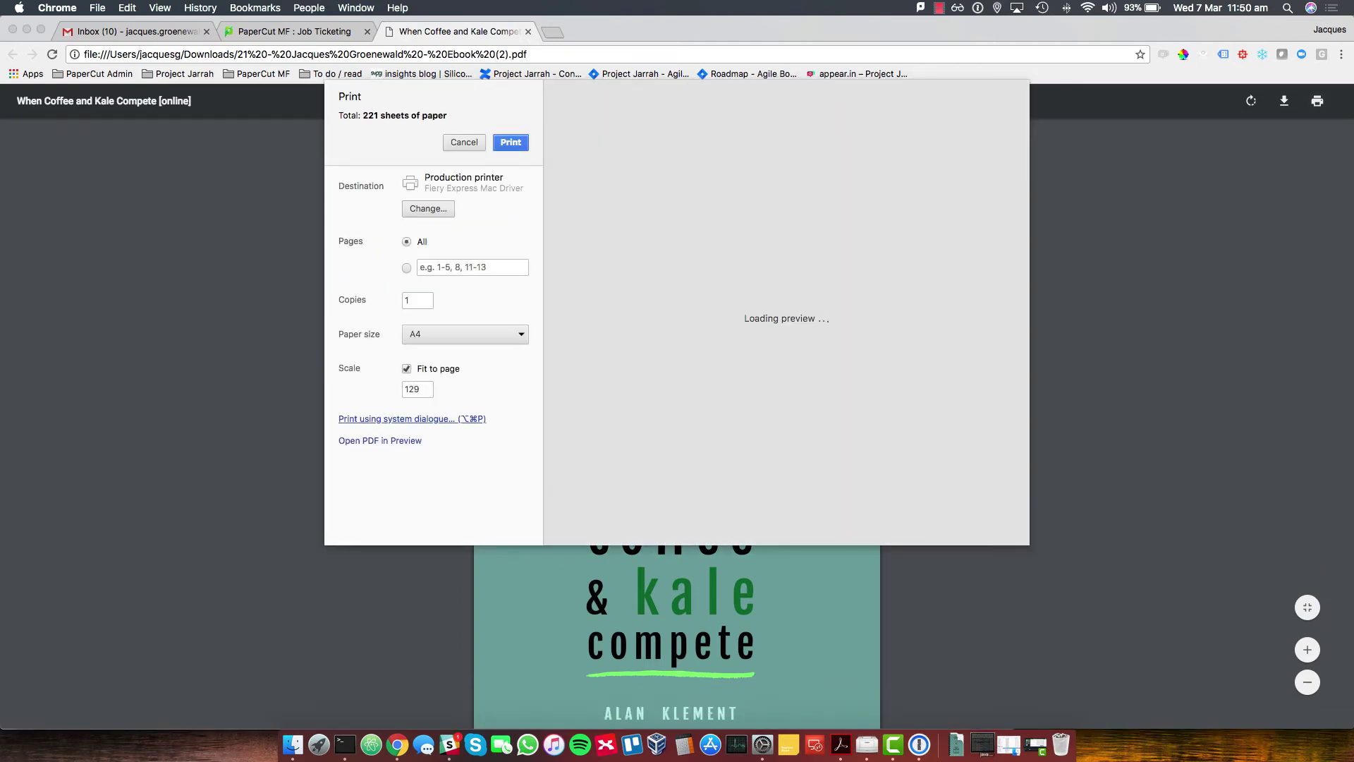
click(412, 418)
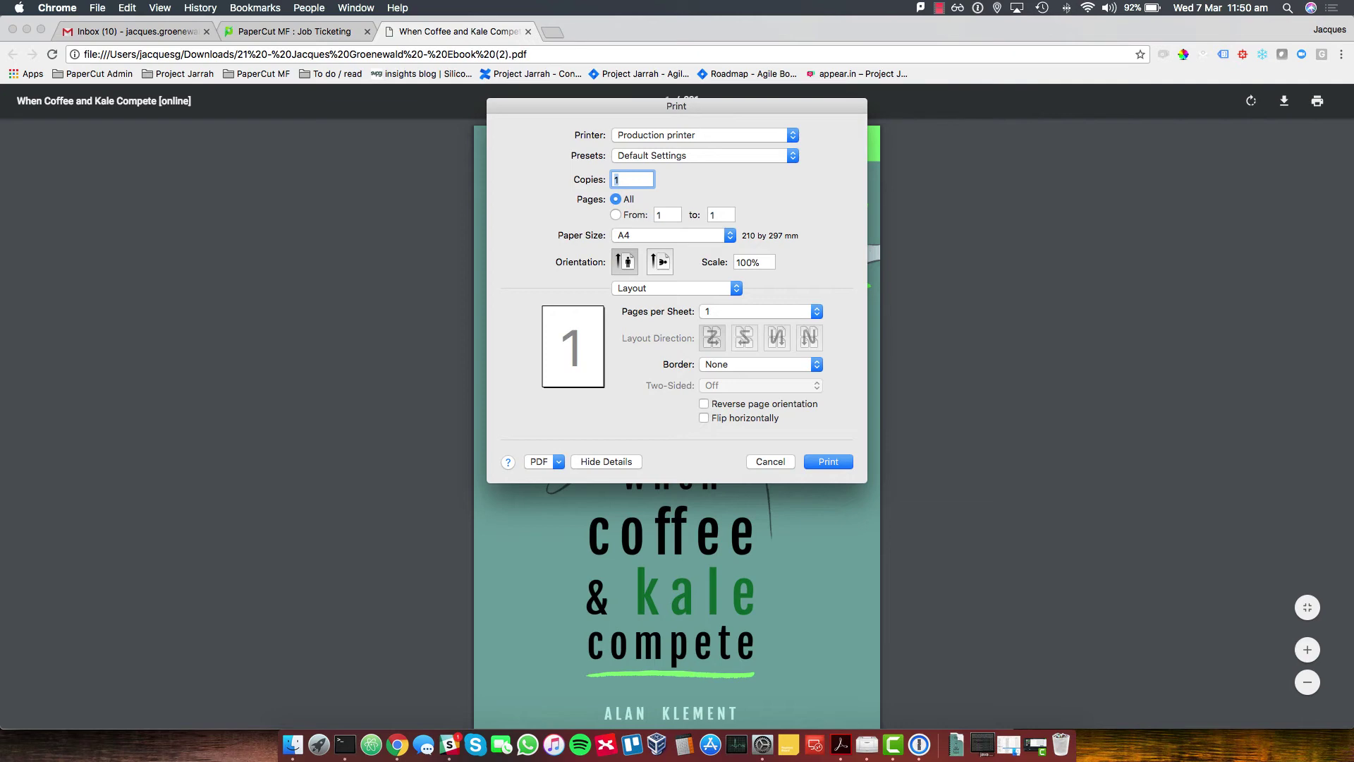
Step: Set Printer Features duplex to Right & left binding and print the ebook
click(677, 288)
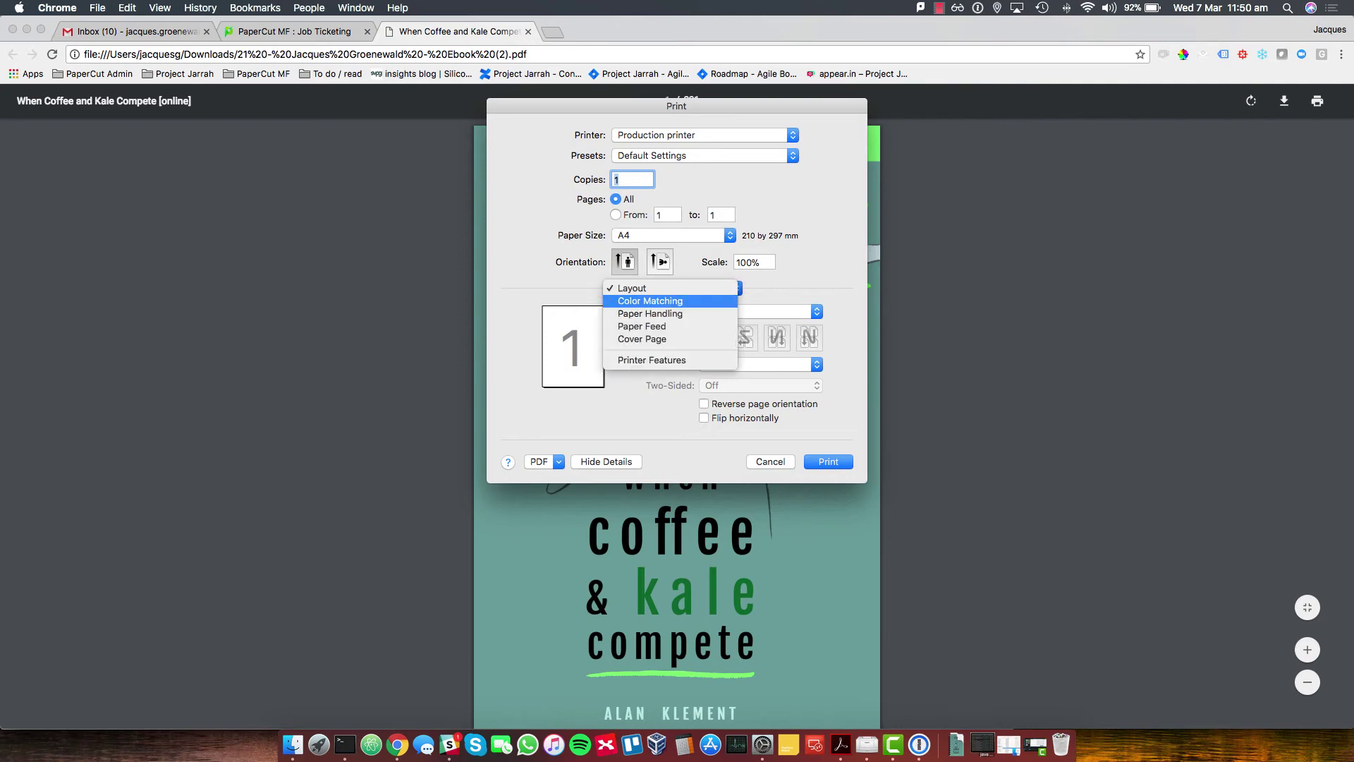
click(649, 314)
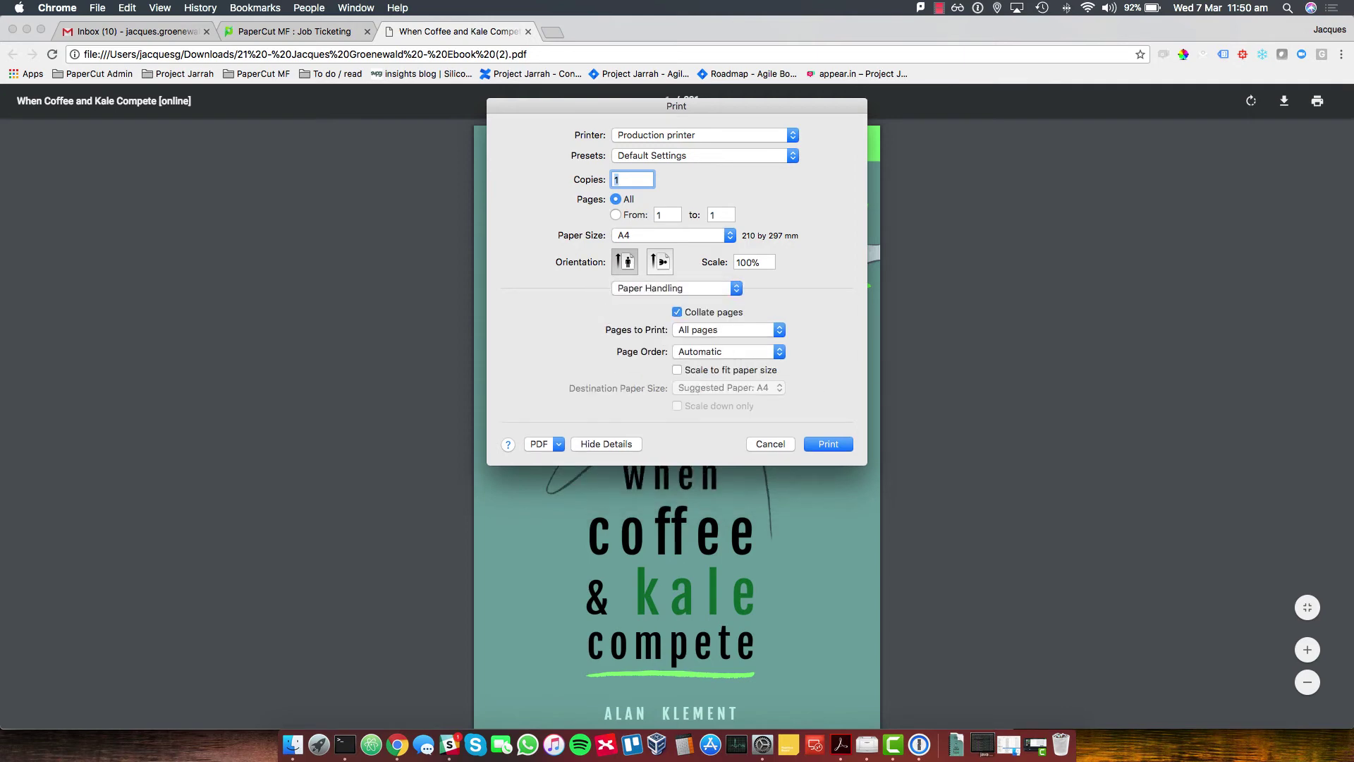
click(677, 287)
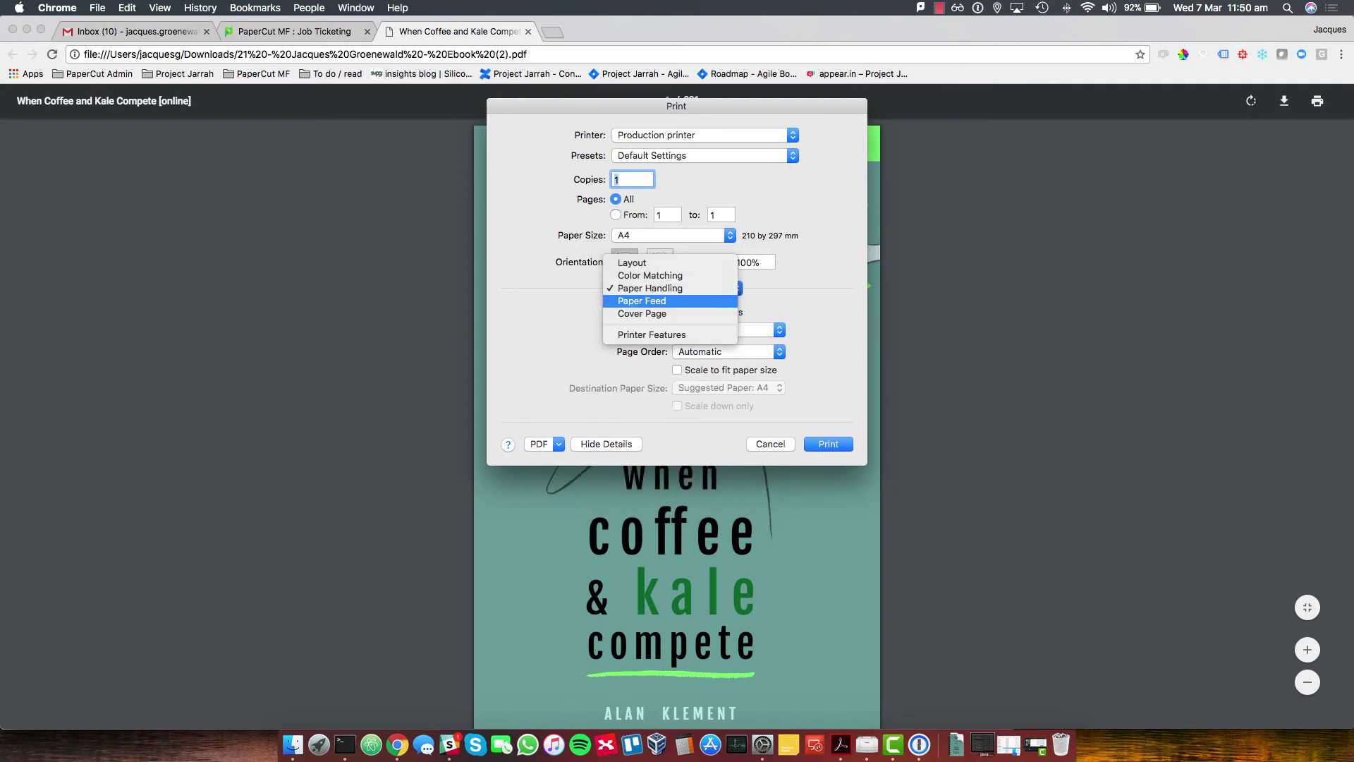
click(651, 334)
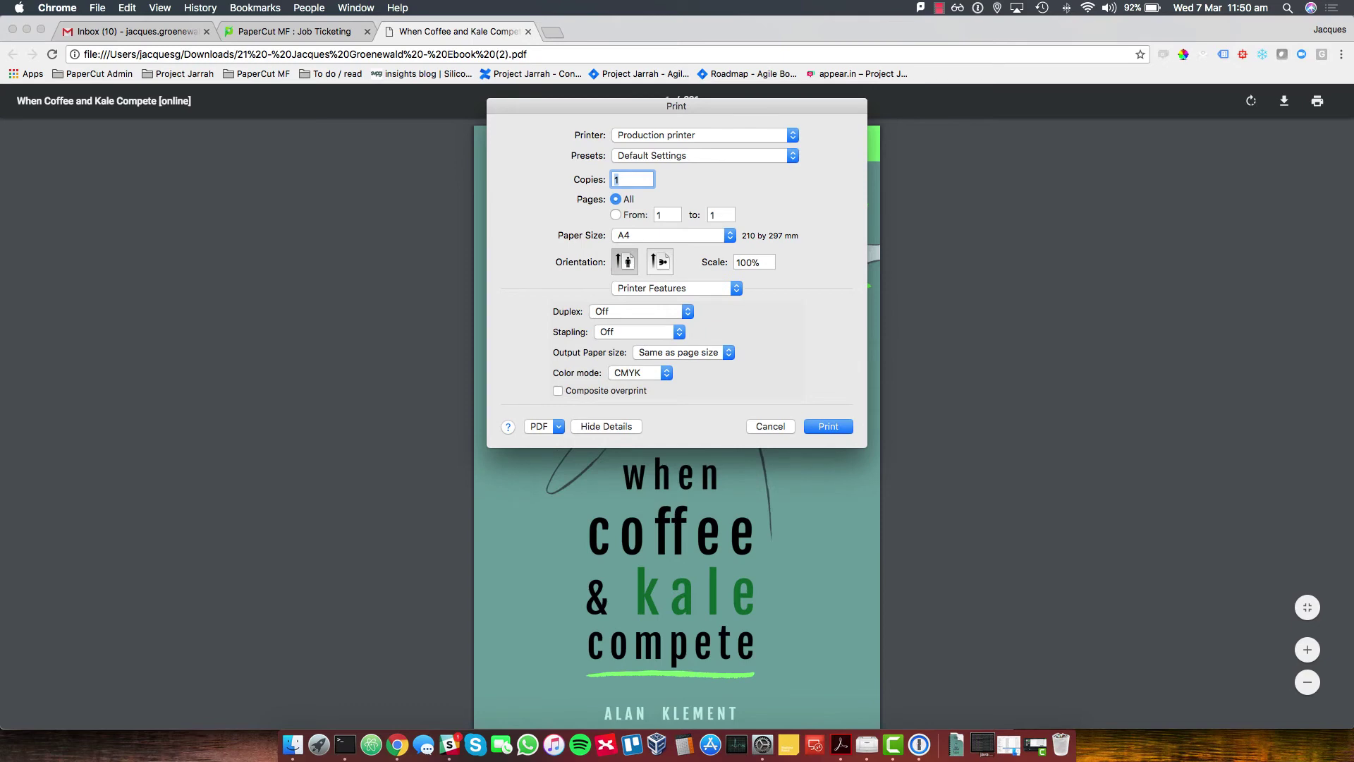
click(640, 311)
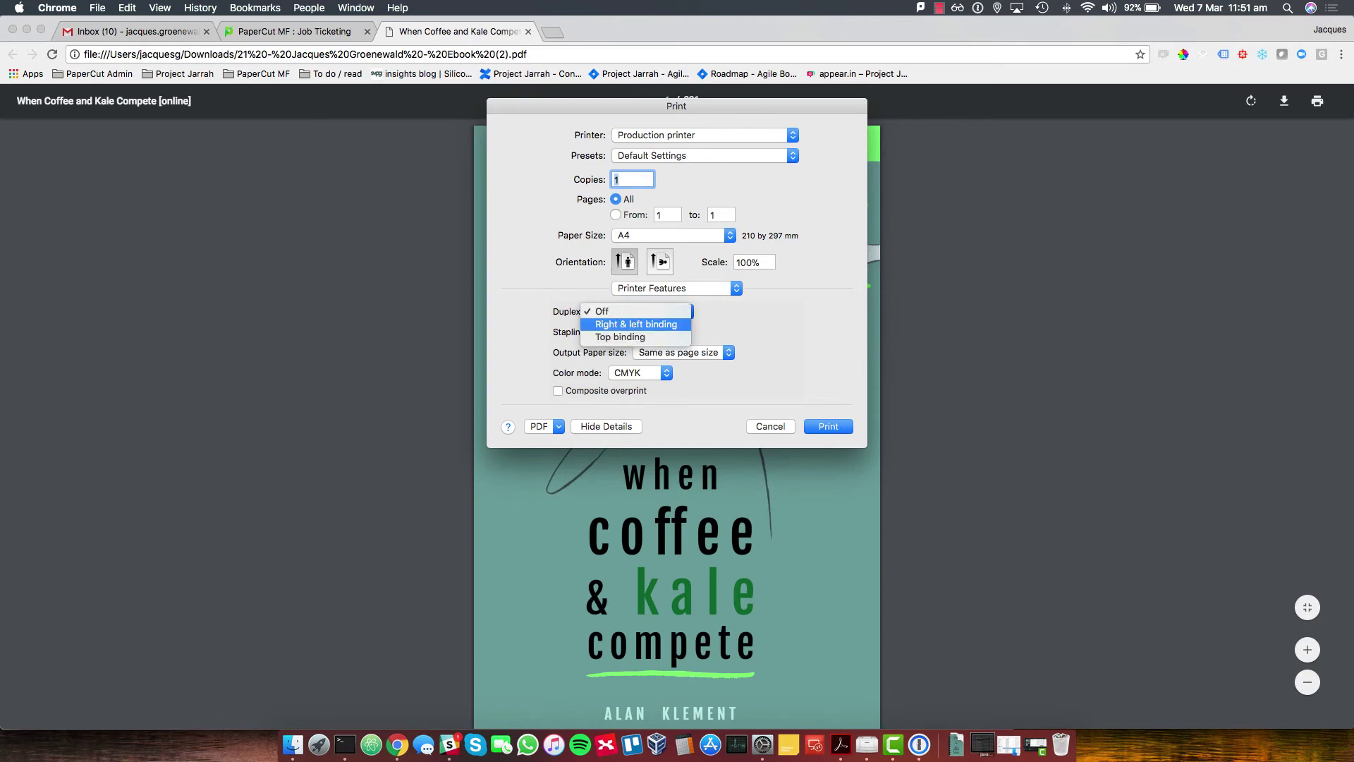
click(636, 324)
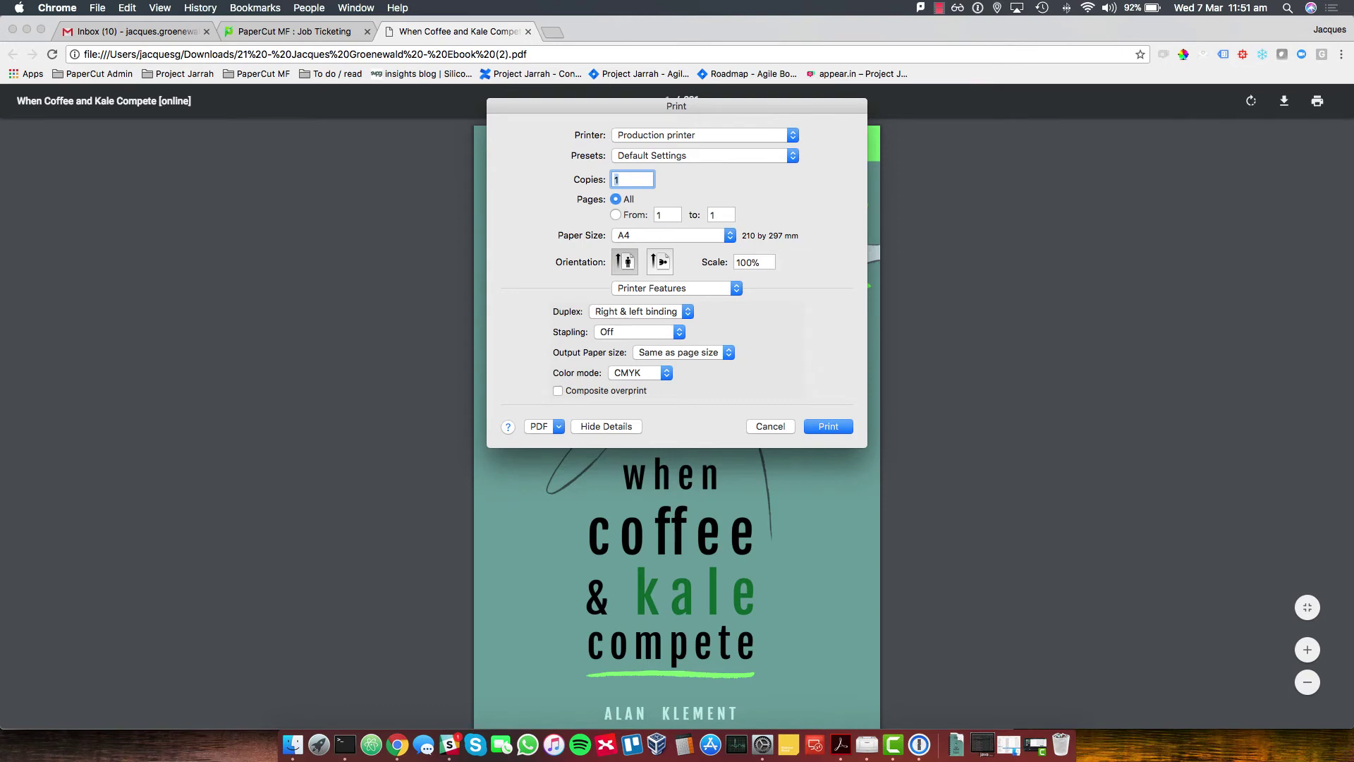
key(Return)
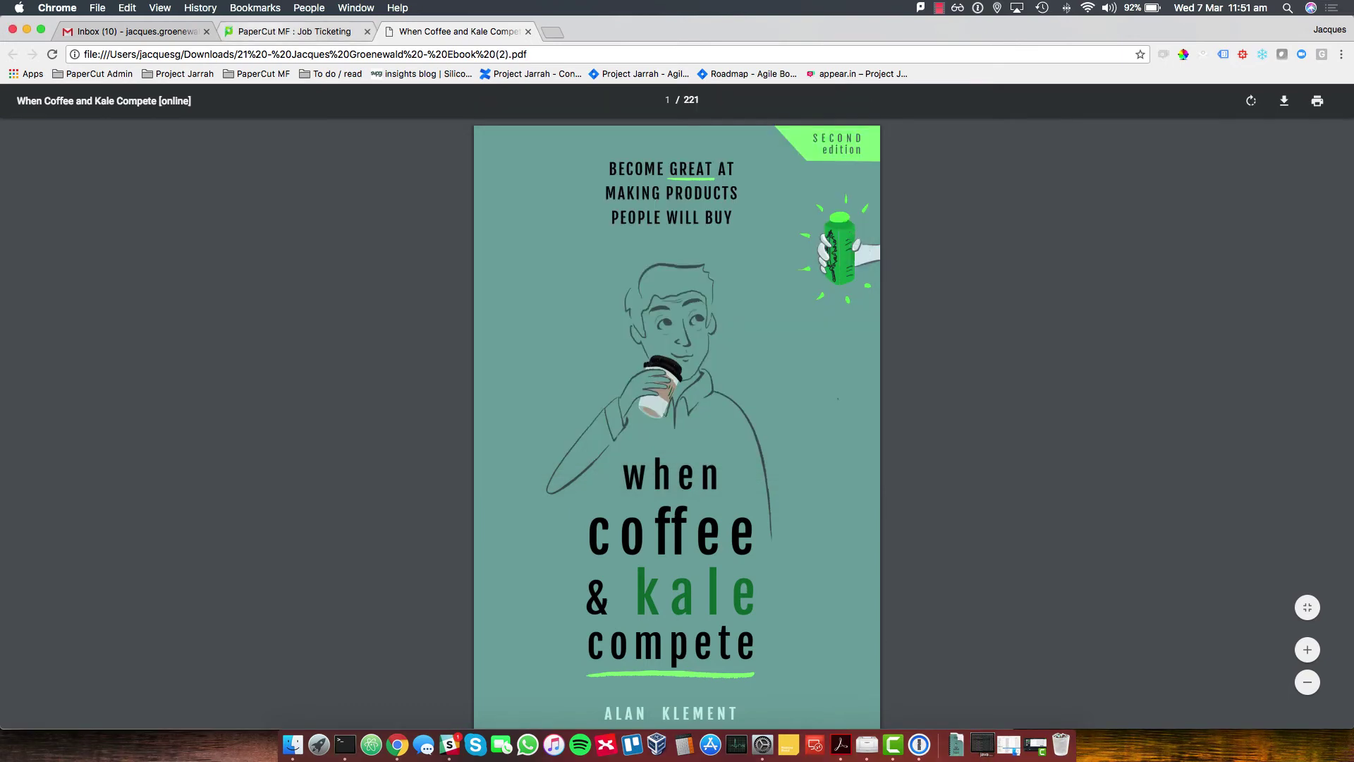
Step: Switch back to order #0021's page and scroll to its top
key(ctrl+shift+Tab)
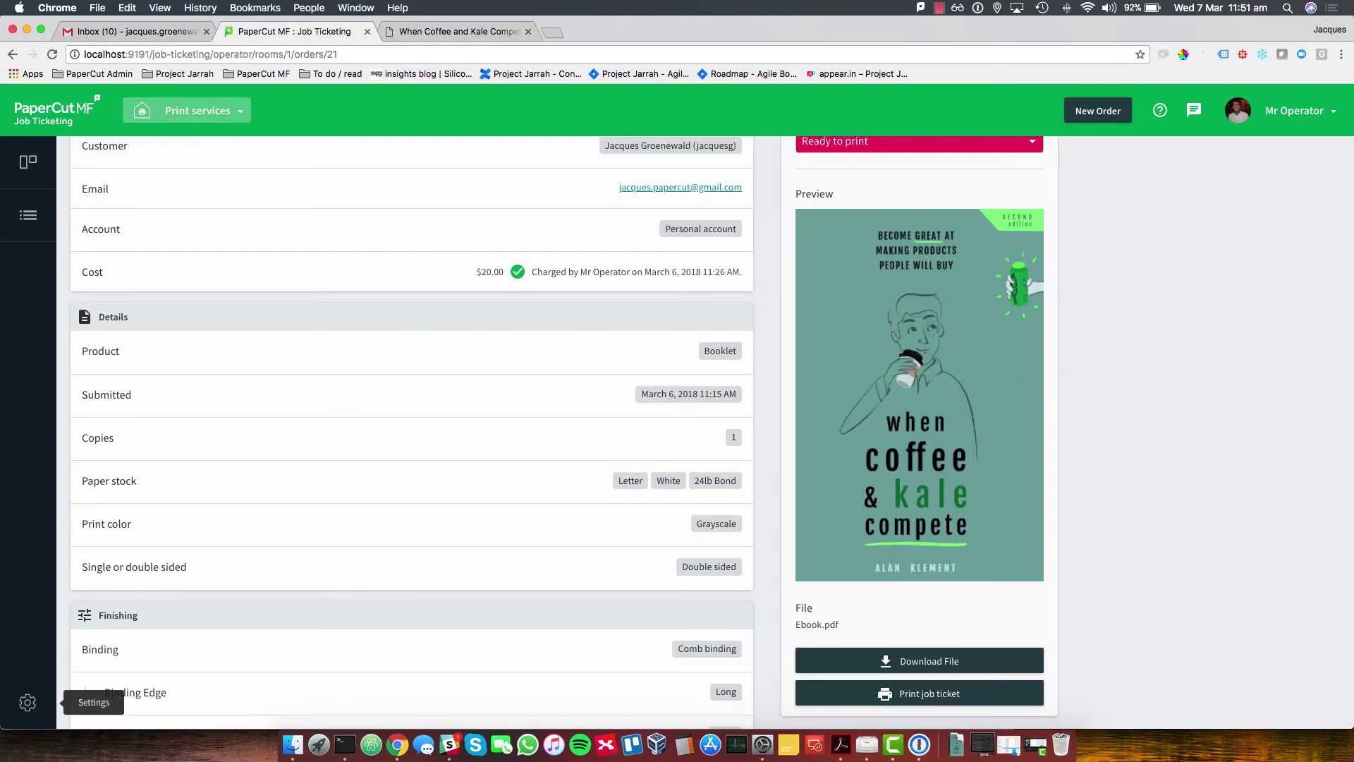
scroll(917, 423, up, 3)
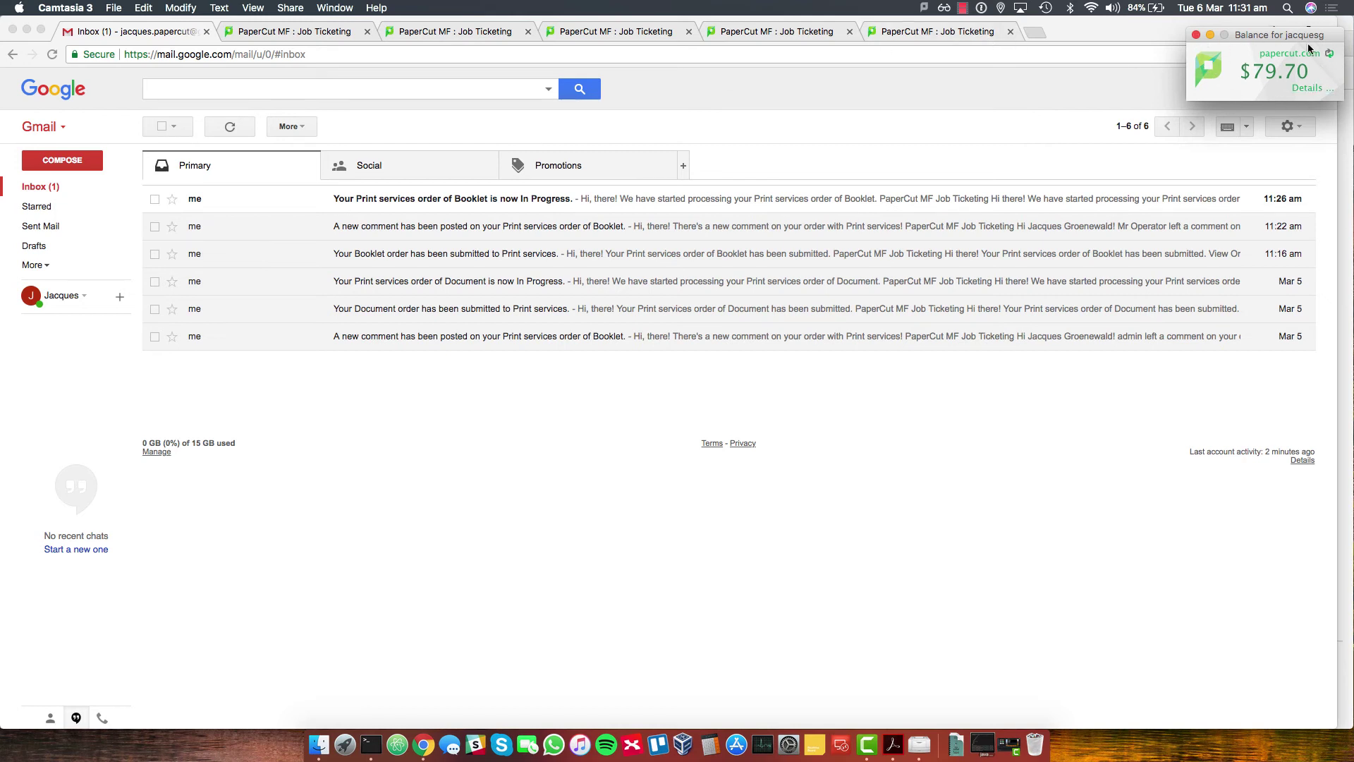
Step: Sign in as the customer, retrying the password, and view Transaction History showing the $20.00 print room charge
click(1306, 88)
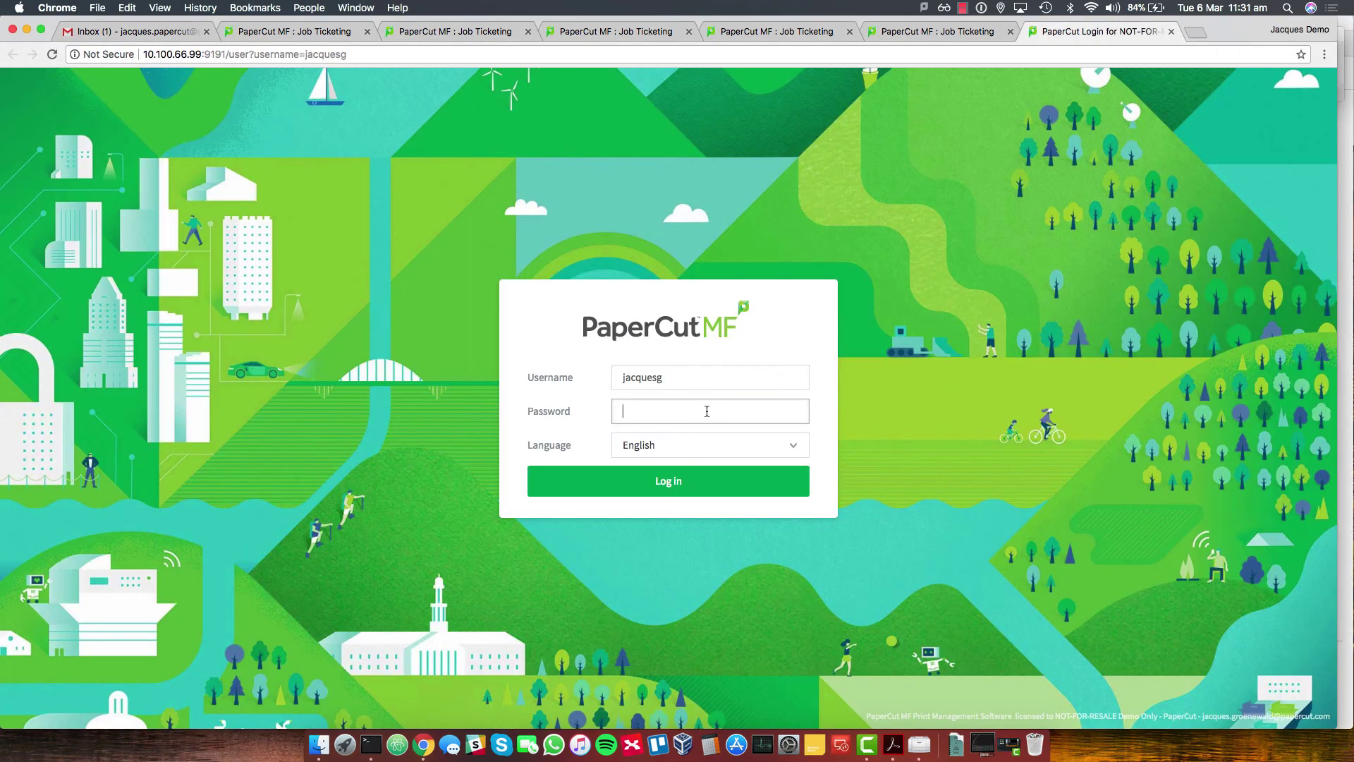
text(••••••••••••••)
click(736, 479)
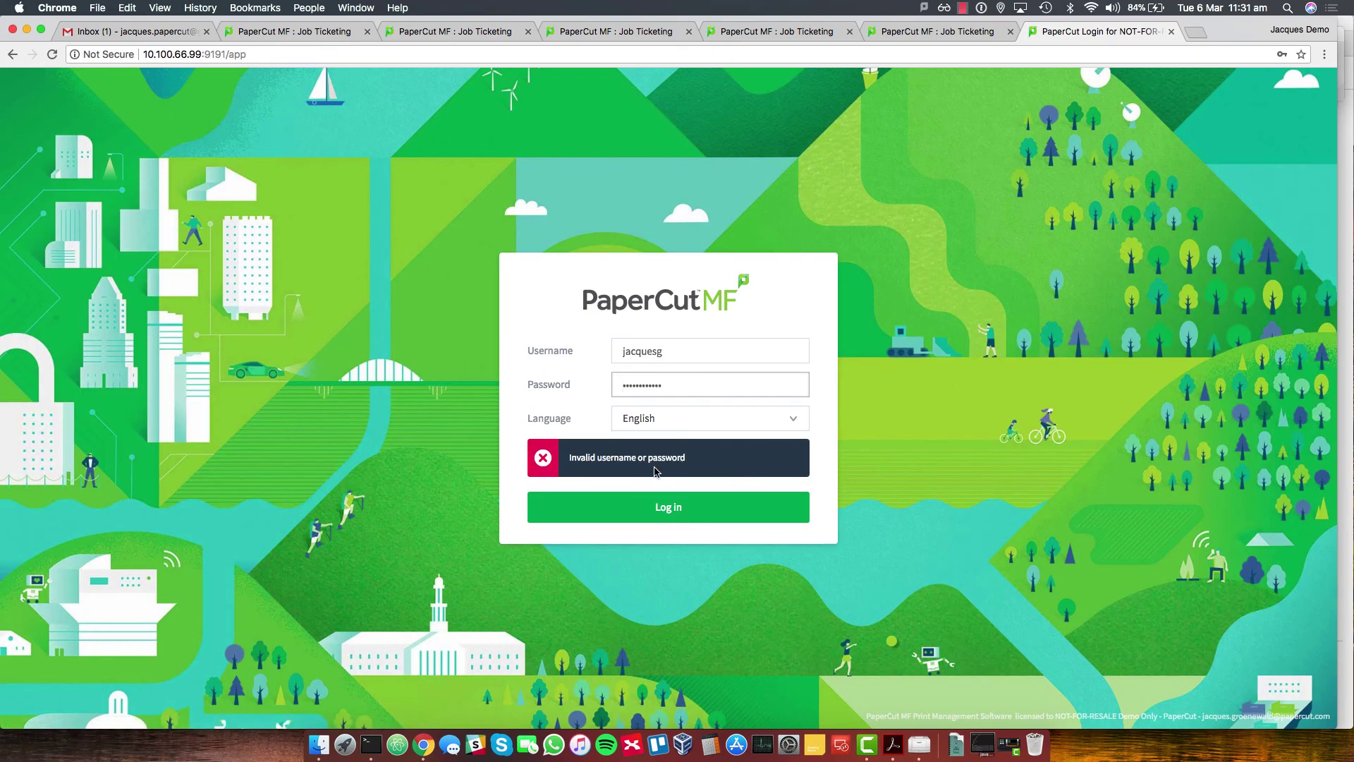
click(690, 386)
drag(700, 385, 593, 386)
text(••••••••••••)
key(Return)
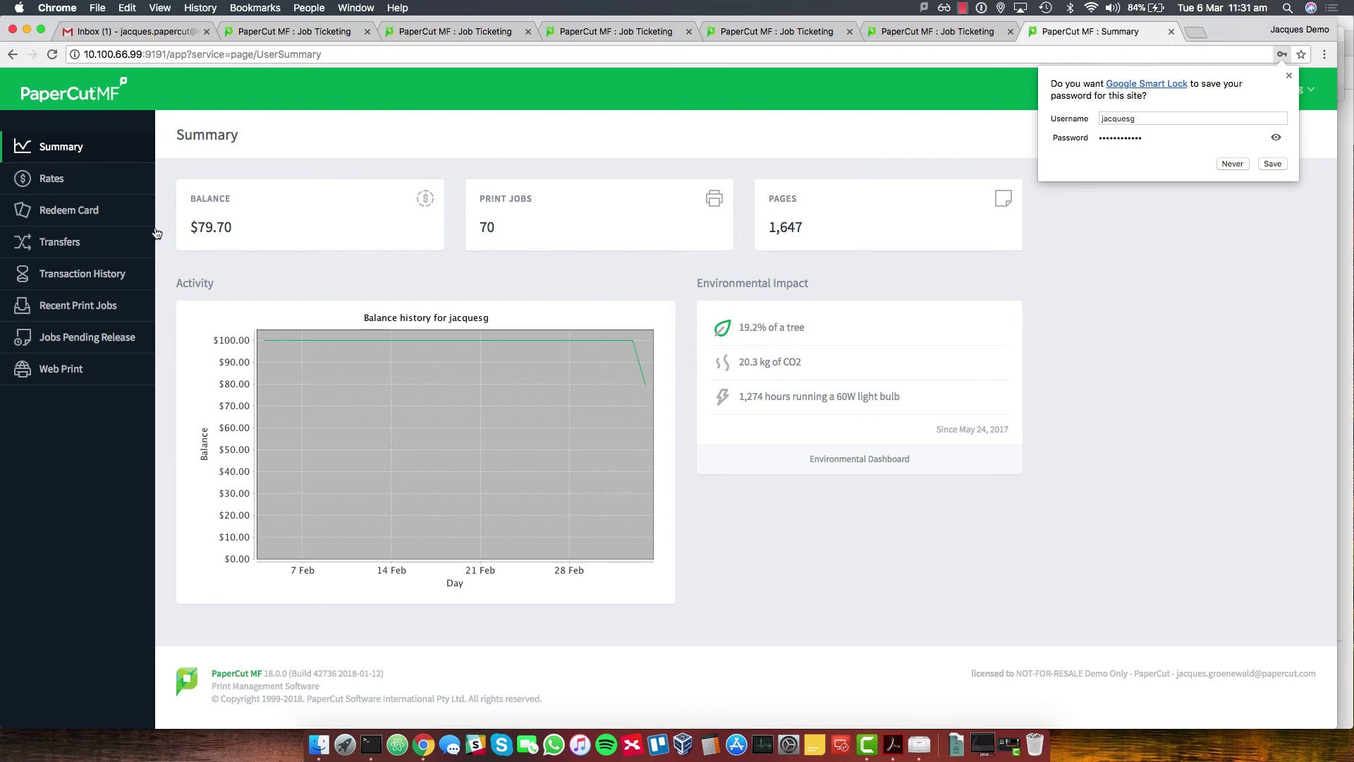
click(112, 273)
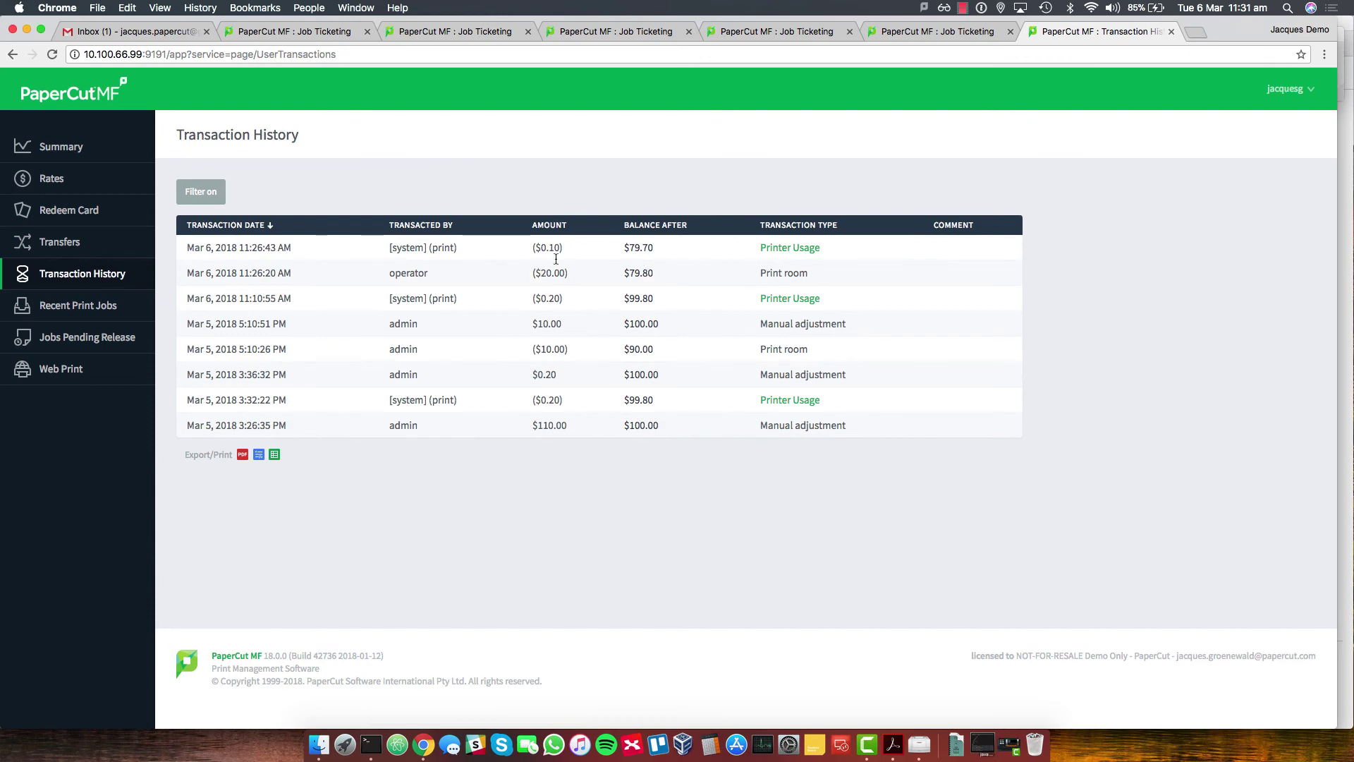
Step: Open the latest order email, check who charged order #0021's $20.00 cost and when, then close it
click(143, 33)
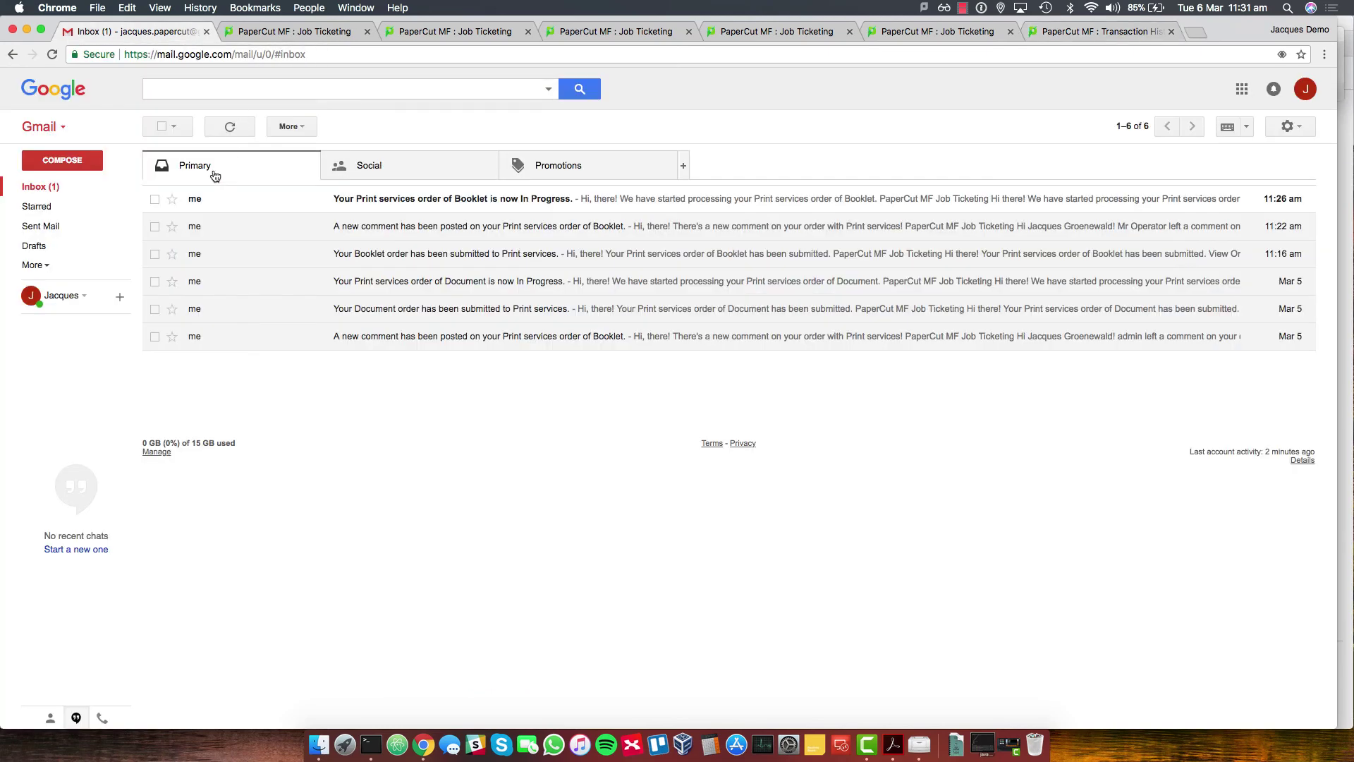
click(202, 205)
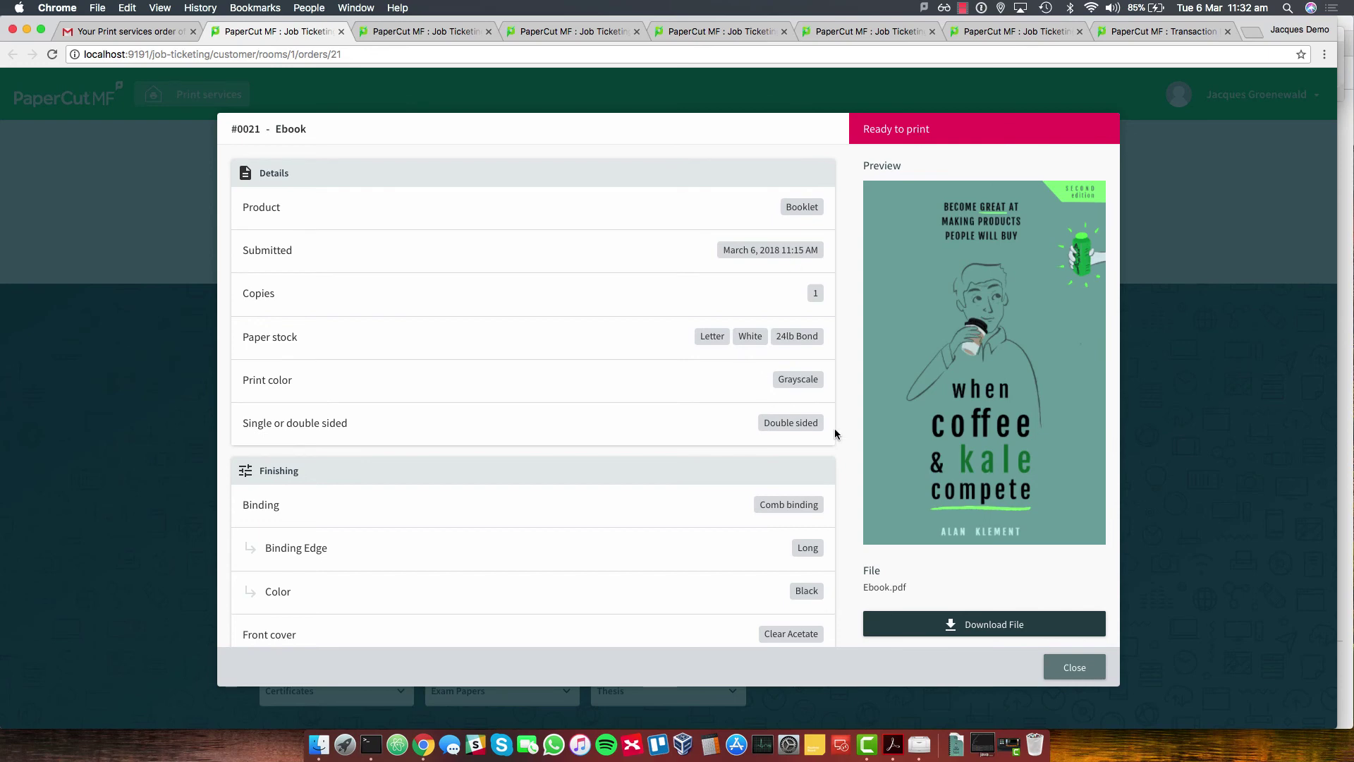
scroll(835, 432, down, 5)
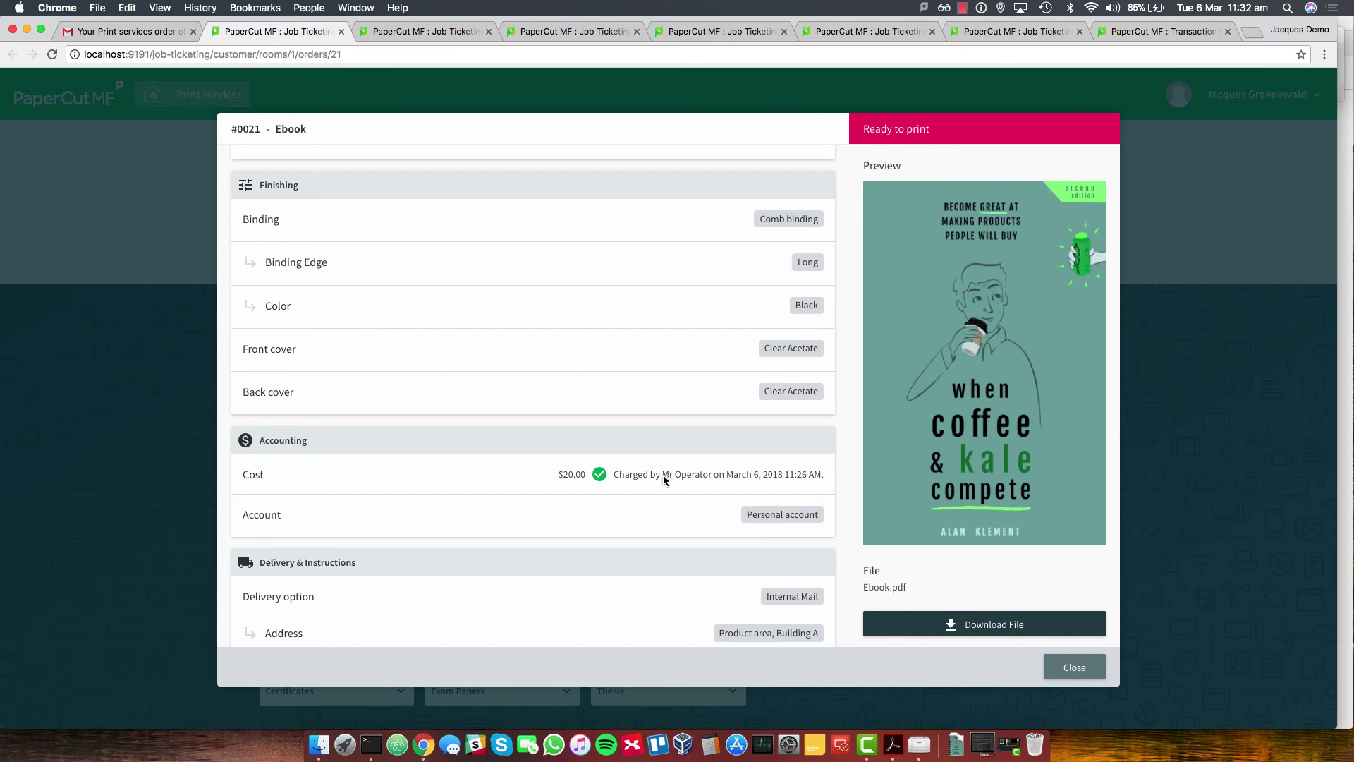
drag(663, 476, 815, 484)
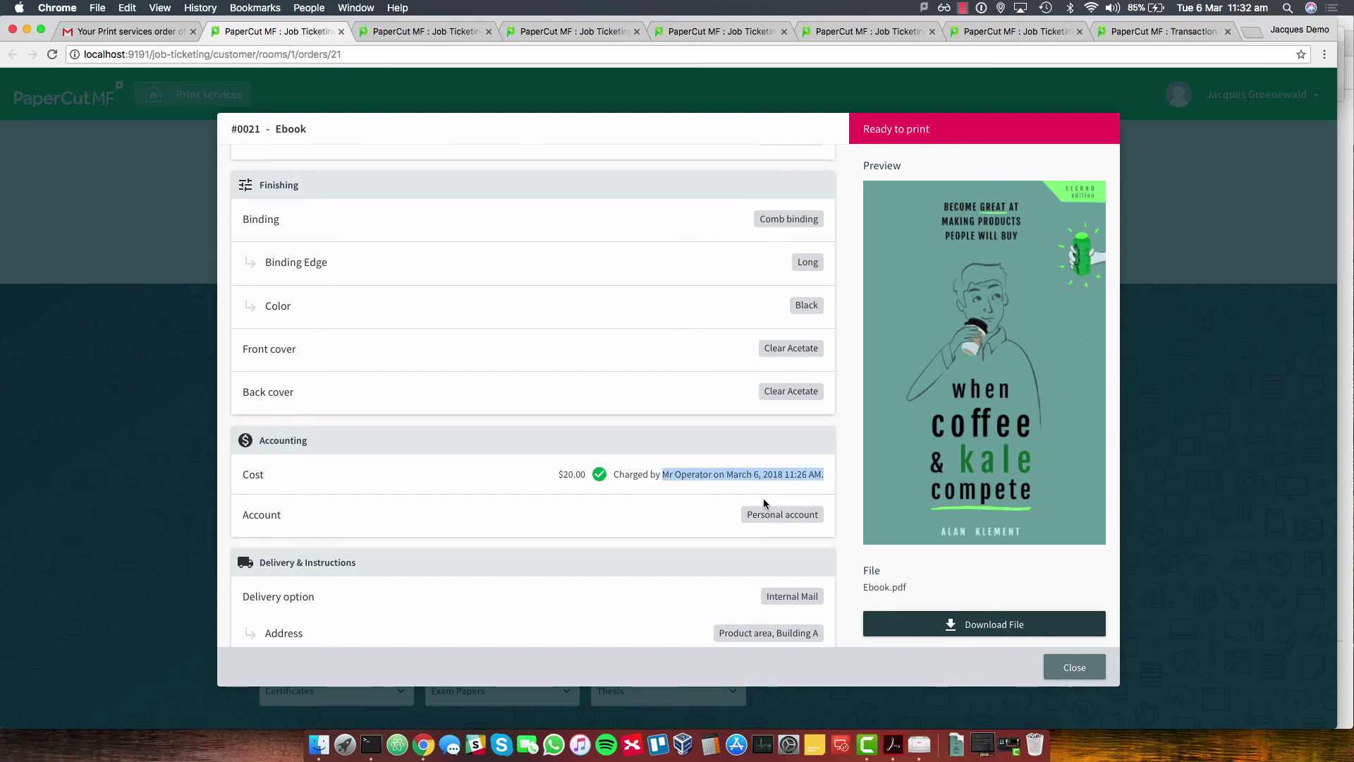
scroll(763, 498, down, 6)
scroll(763, 498, up, 10)
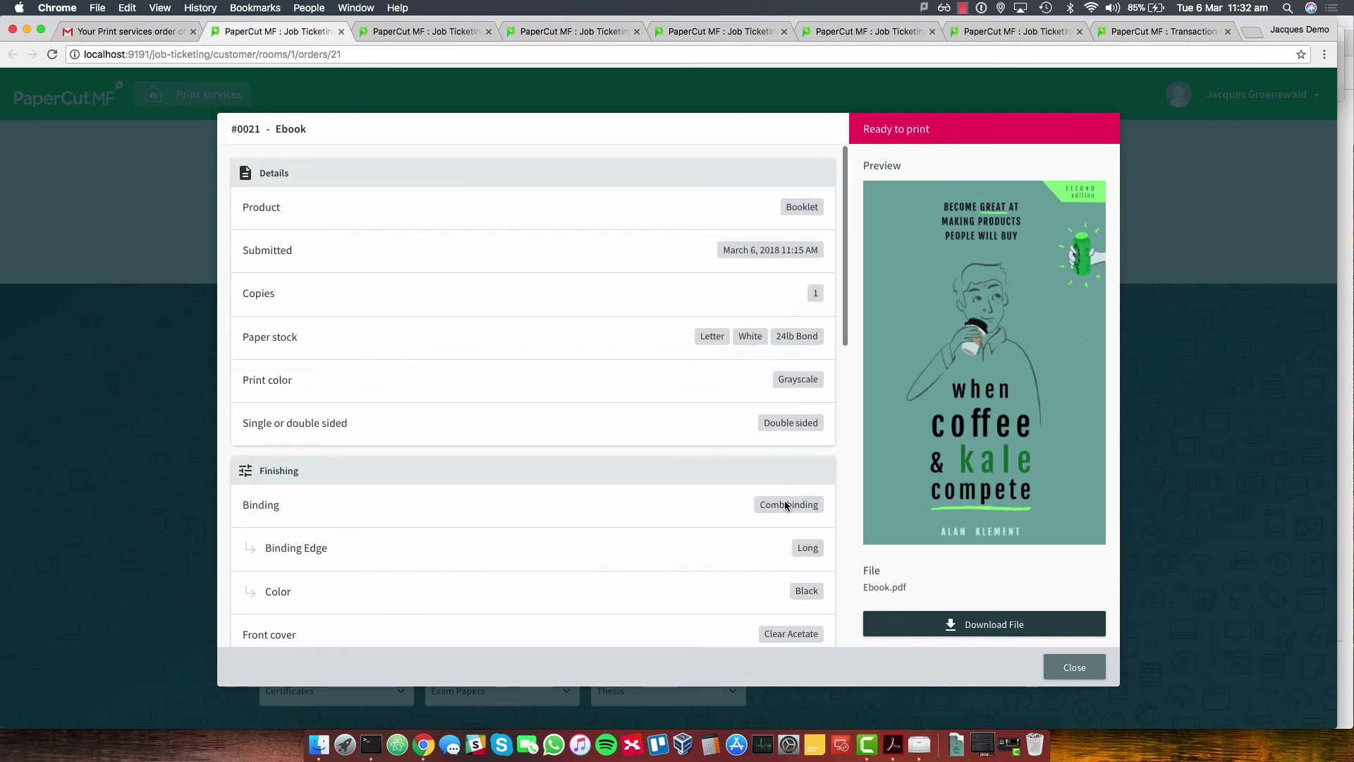
click(1073, 667)
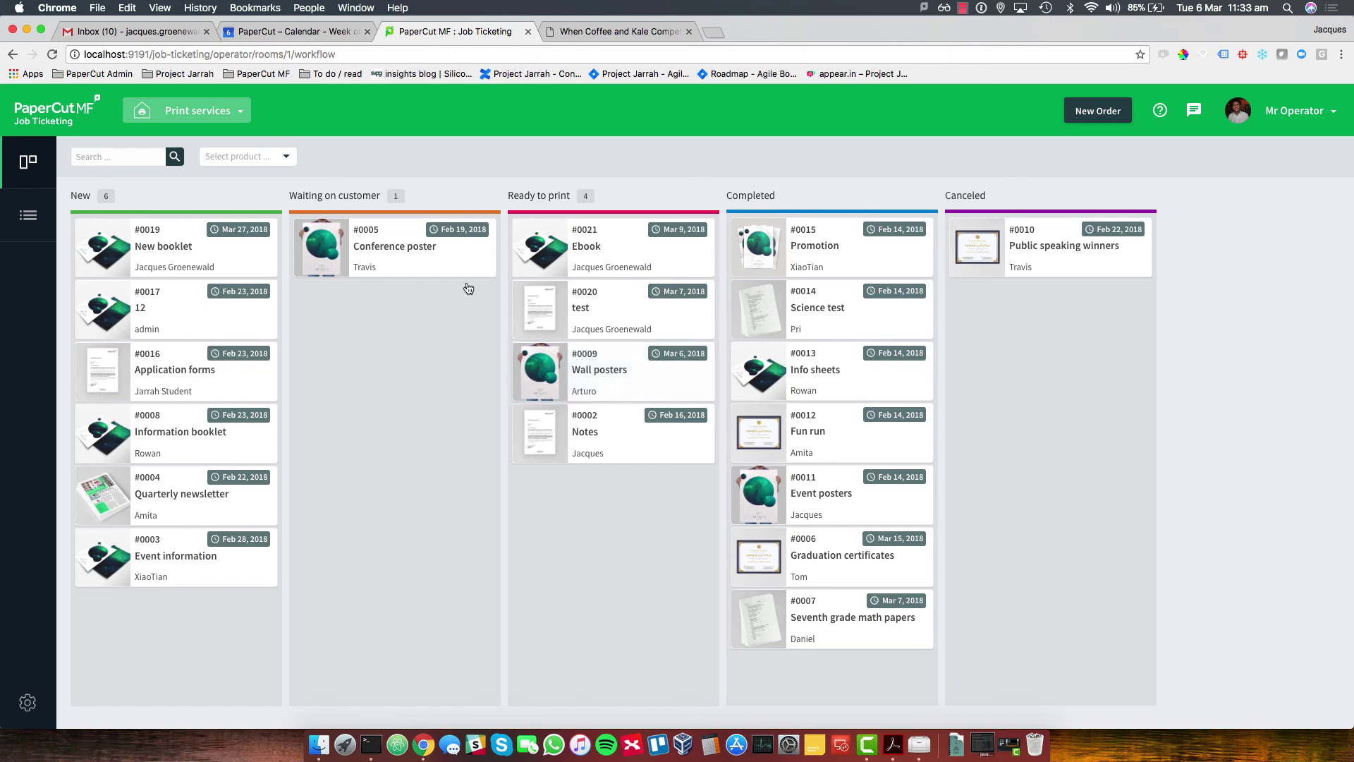
Step: Drag the #0021 Ebook card from Ready to print into the Completed column
drag(579, 248, 786, 247)
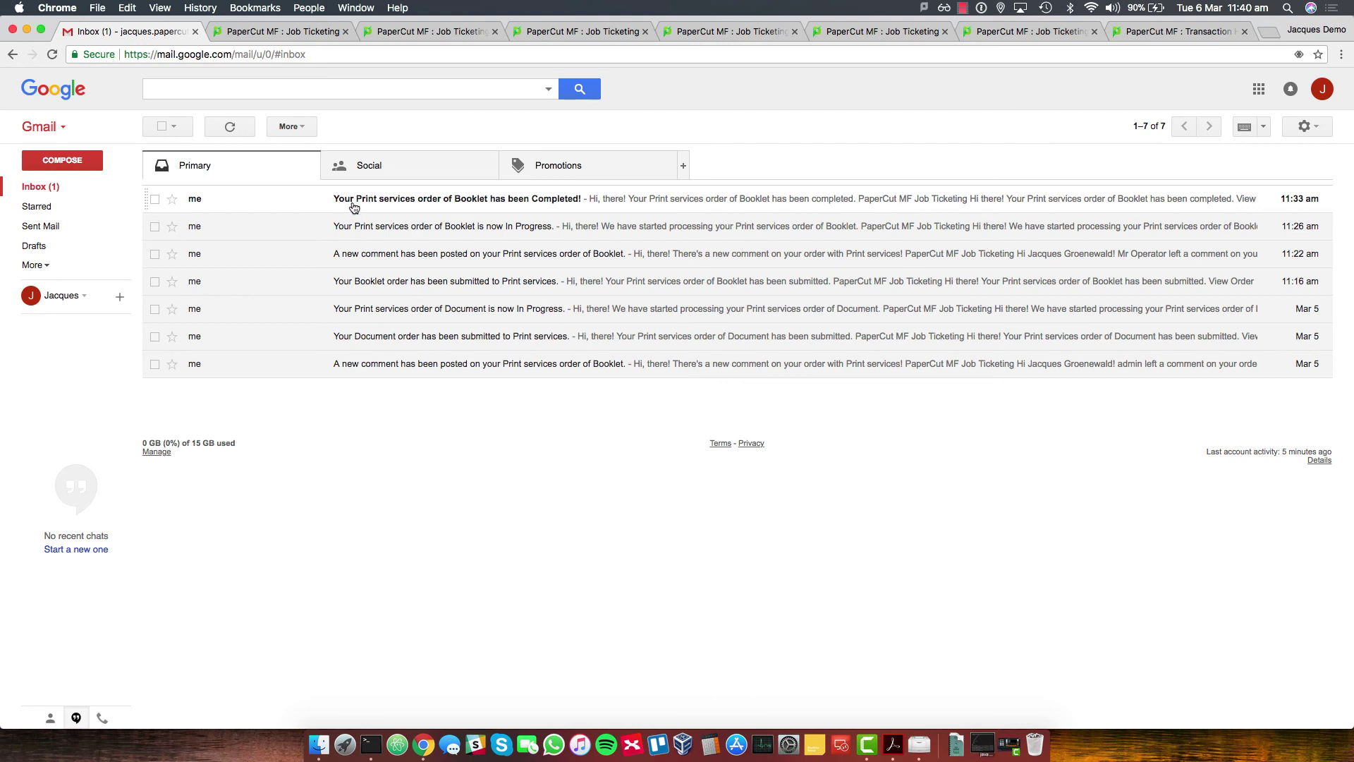
Step: Open the 'Your Print services order of Booklet has been Completed!' email
click(214, 203)
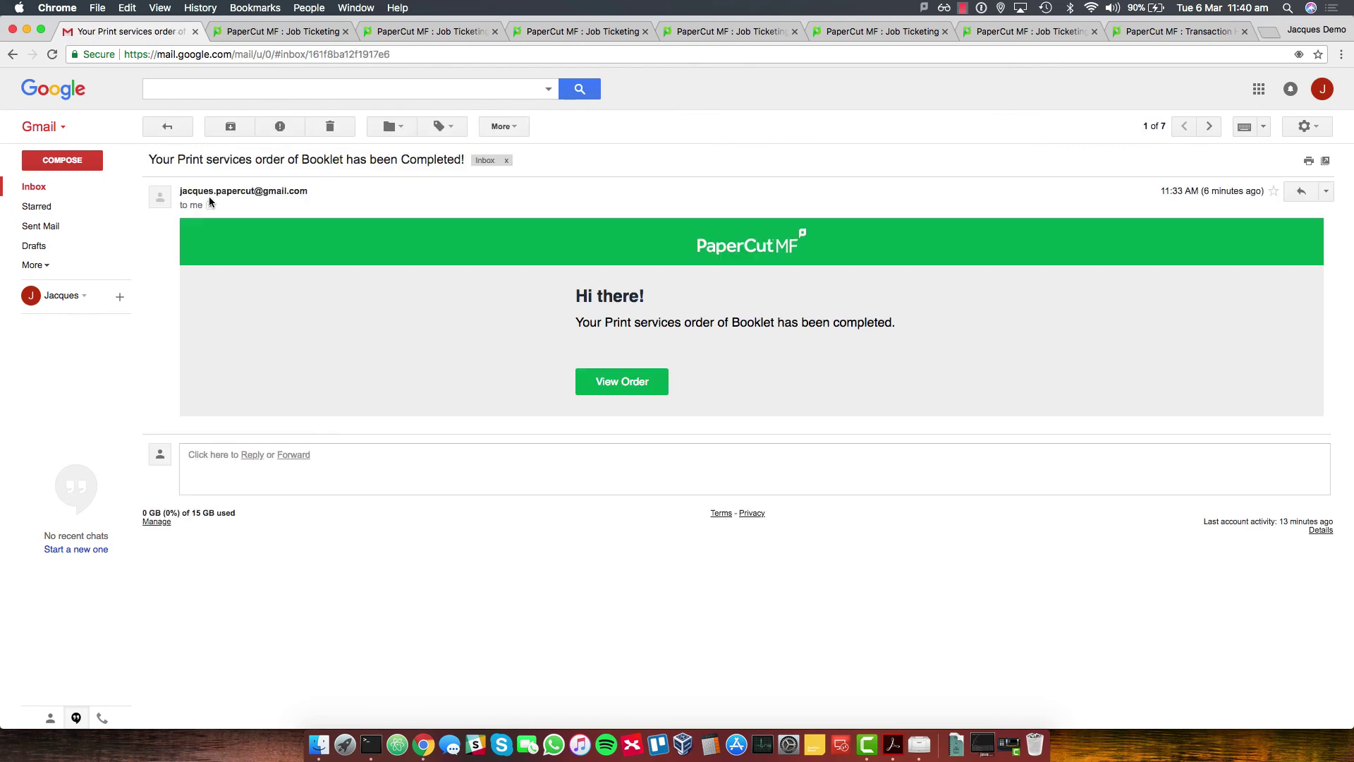